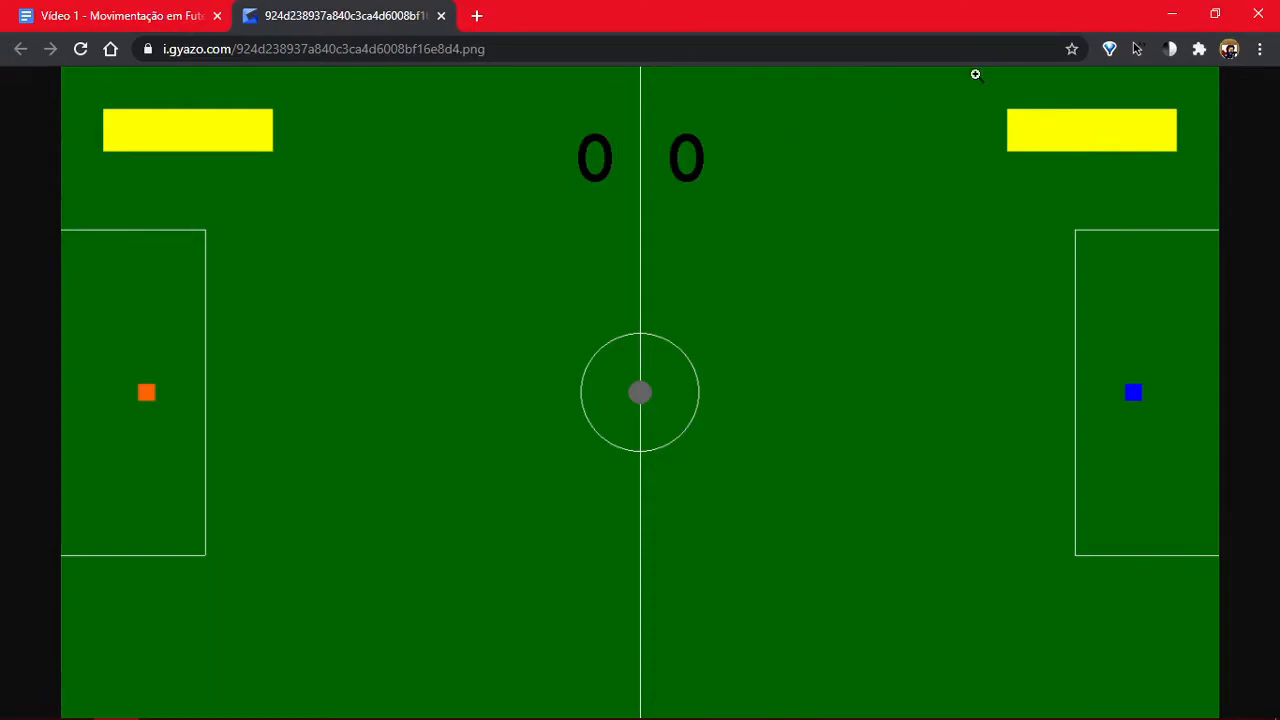
# Step: Launch the football game from the desktop and push the ball into the orange side's goal with the blue player
pyautogui.click(1172, 14)
pyautogui.doubleClick(342, 308)
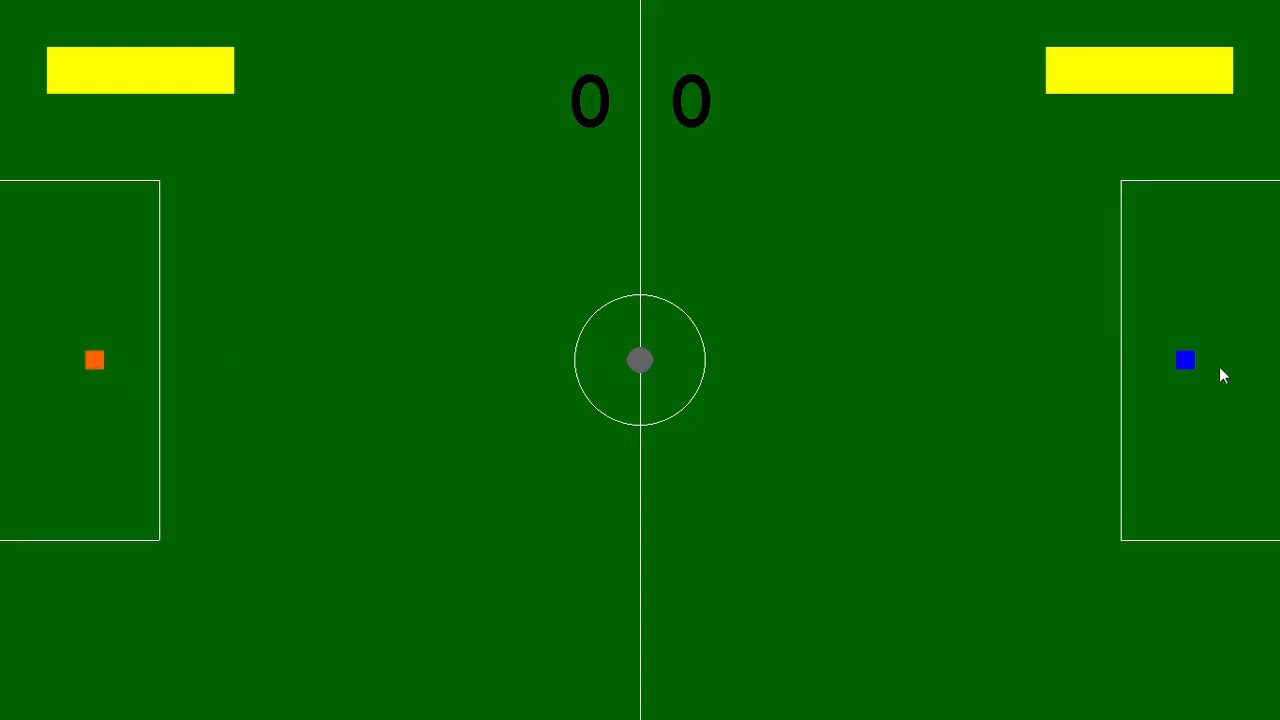
pyautogui.press('s')
pyautogui.press('s')
pyautogui.press('d')
pyautogui.press('Left')
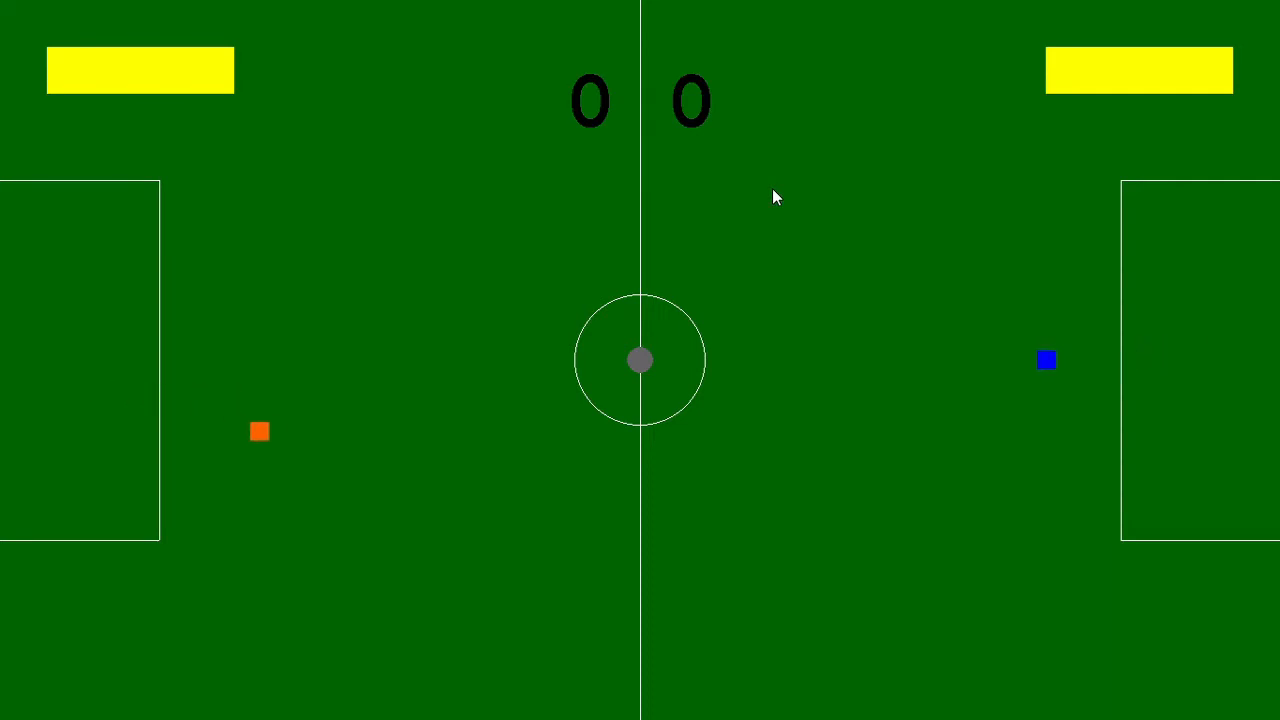
pyautogui.press('d')
pyautogui.press('Left')
pyautogui.press('w')
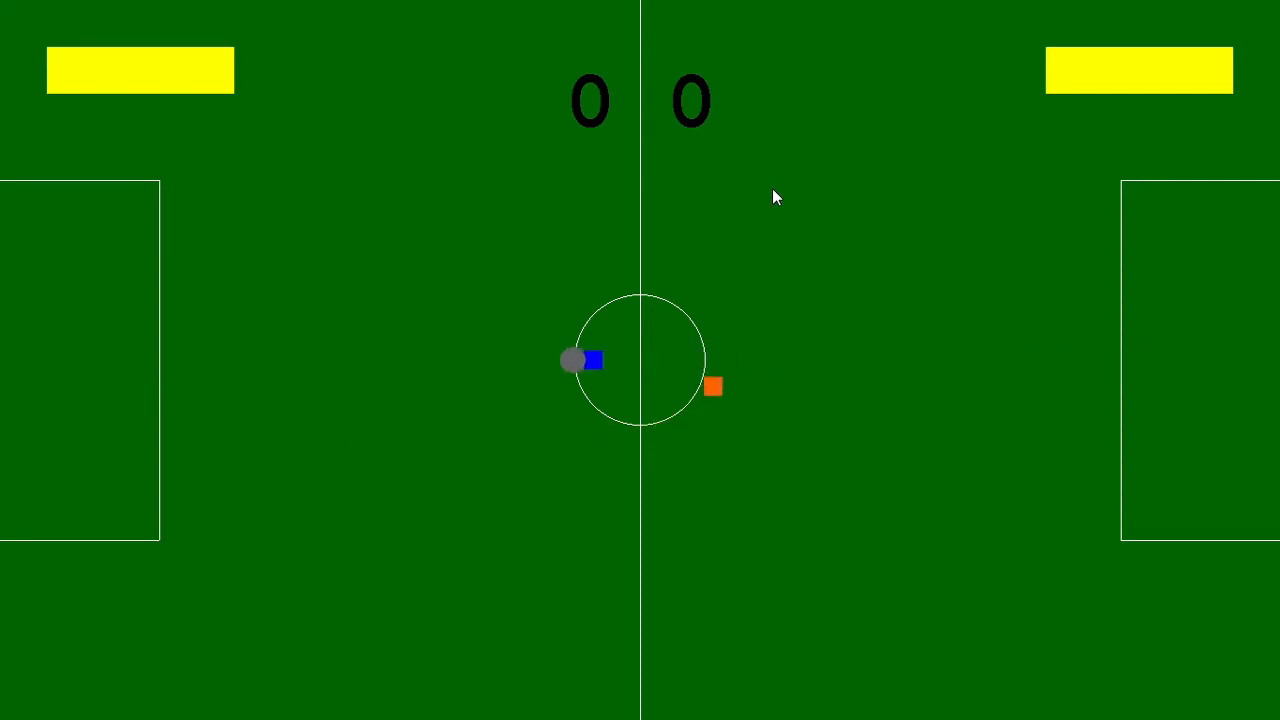
pyautogui.press('Left')
pyautogui.press('a')
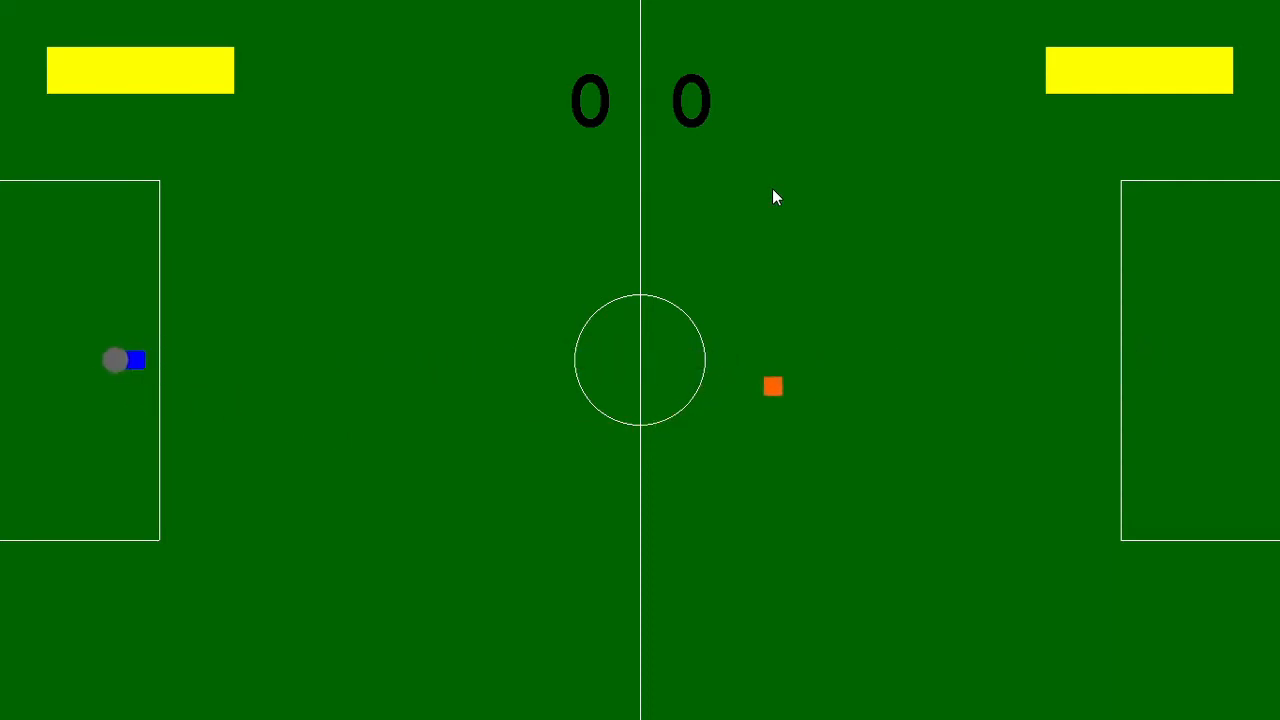
pyautogui.press('d')
pyautogui.press('s')
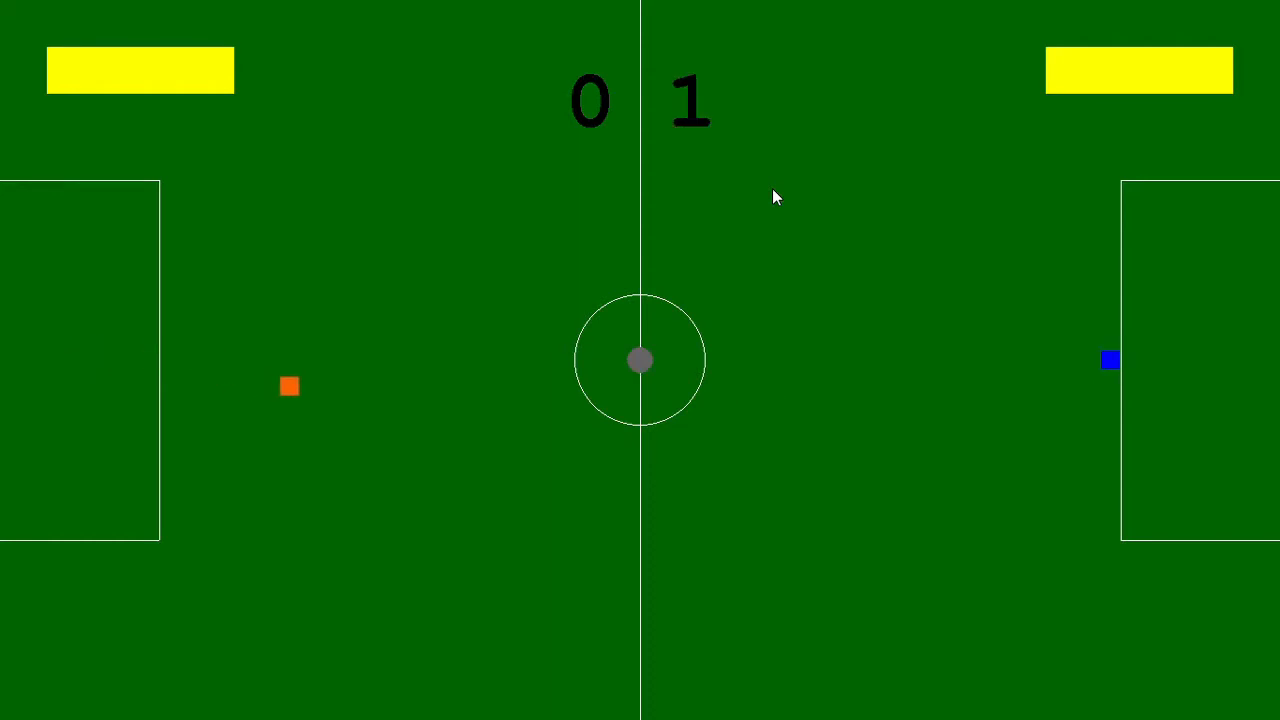
# Step: Sprint with the orange player to use up stamina, let it recover, and push the ball into the blue side's goal
pyautogui.press('w')
pyautogui.hotkey('shift', 'd')
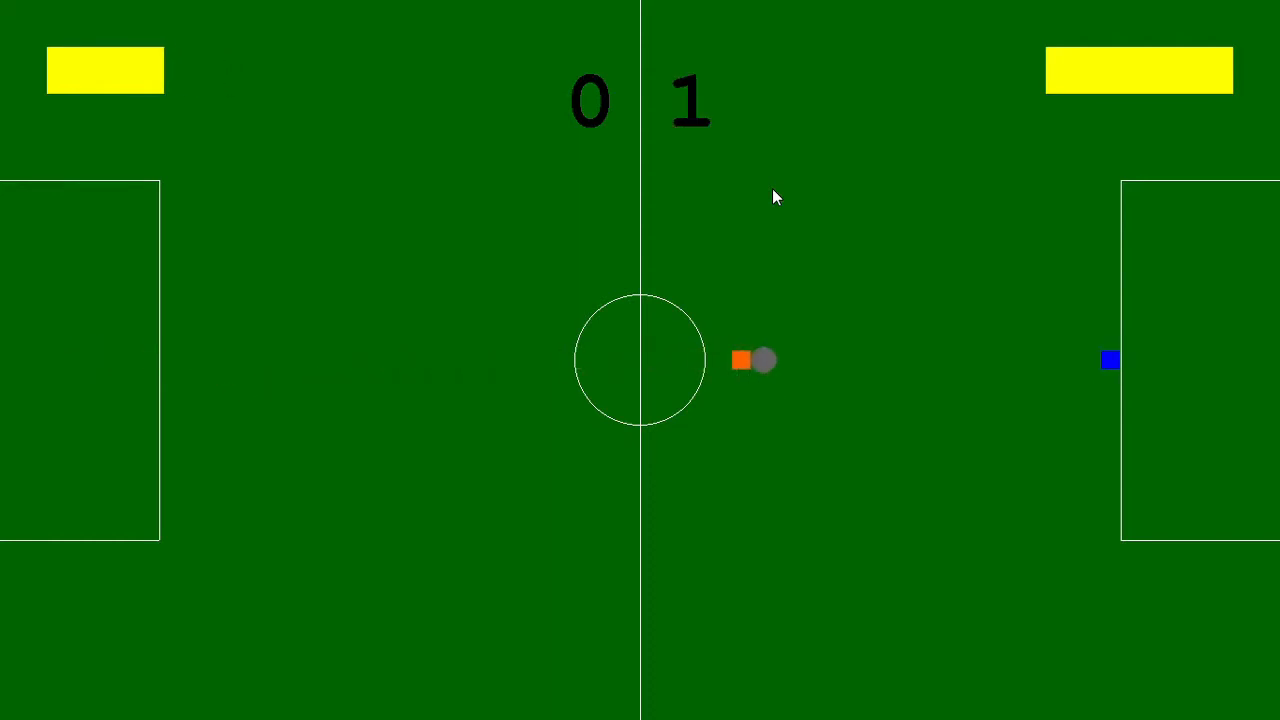
pyautogui.press('a')
pyautogui.press('Left')
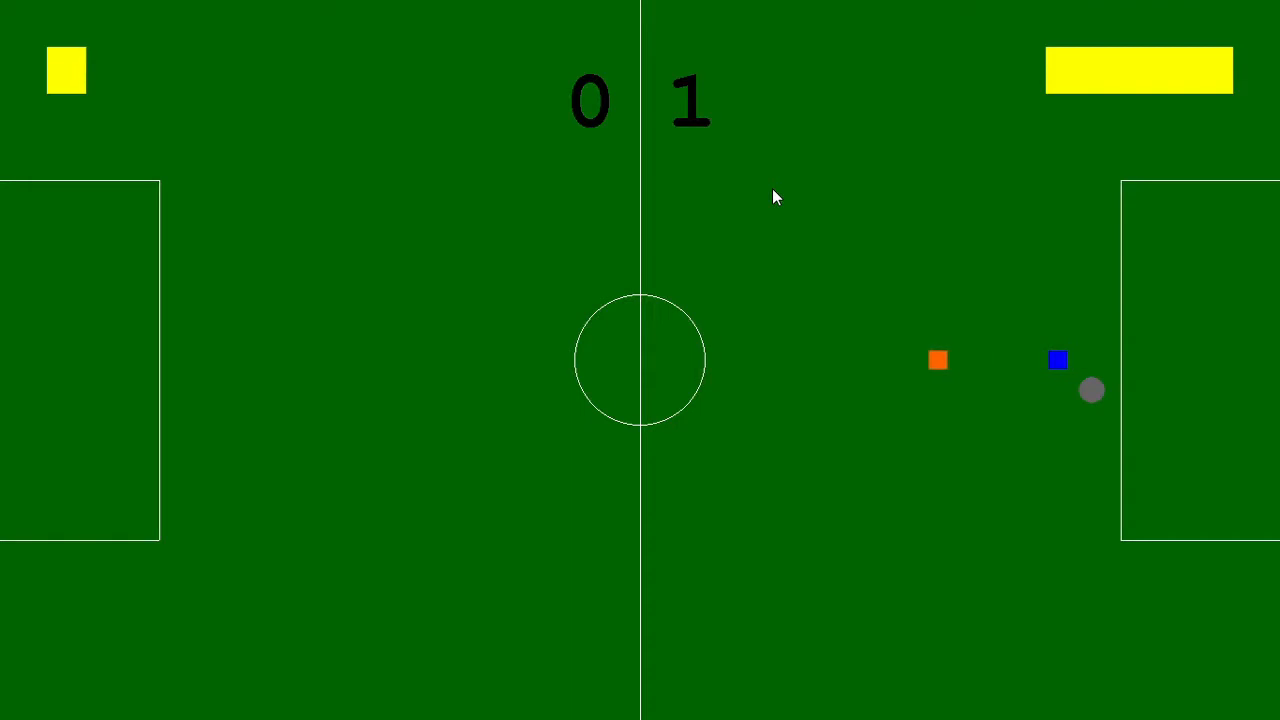
pyautogui.press('a')
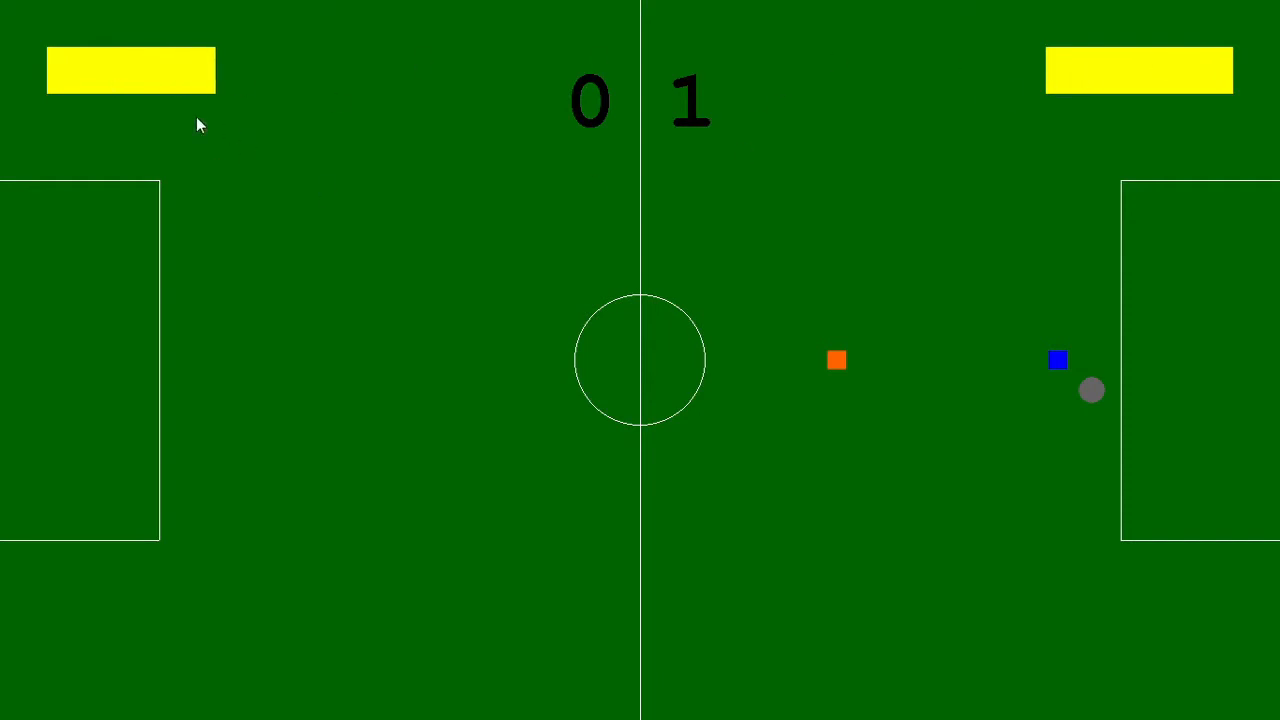
pyautogui.press('d')
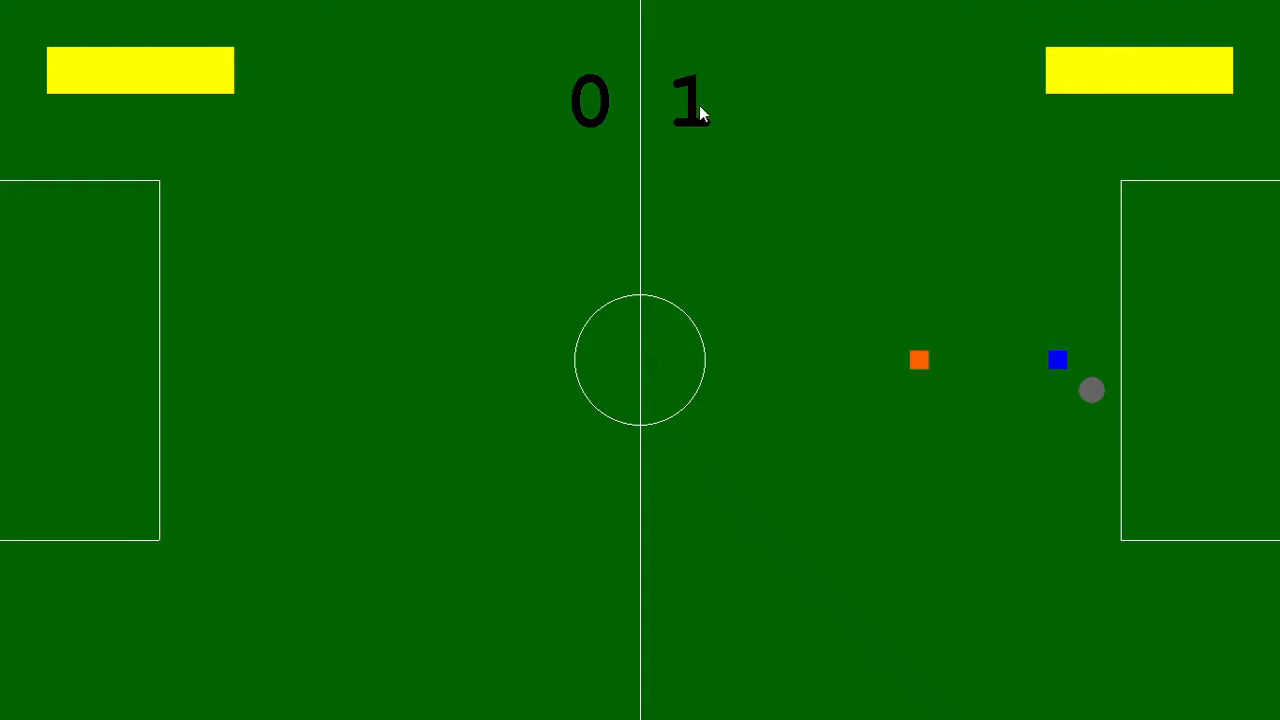
pyautogui.press('d')
pyautogui.press('s')
pyautogui.press('d')
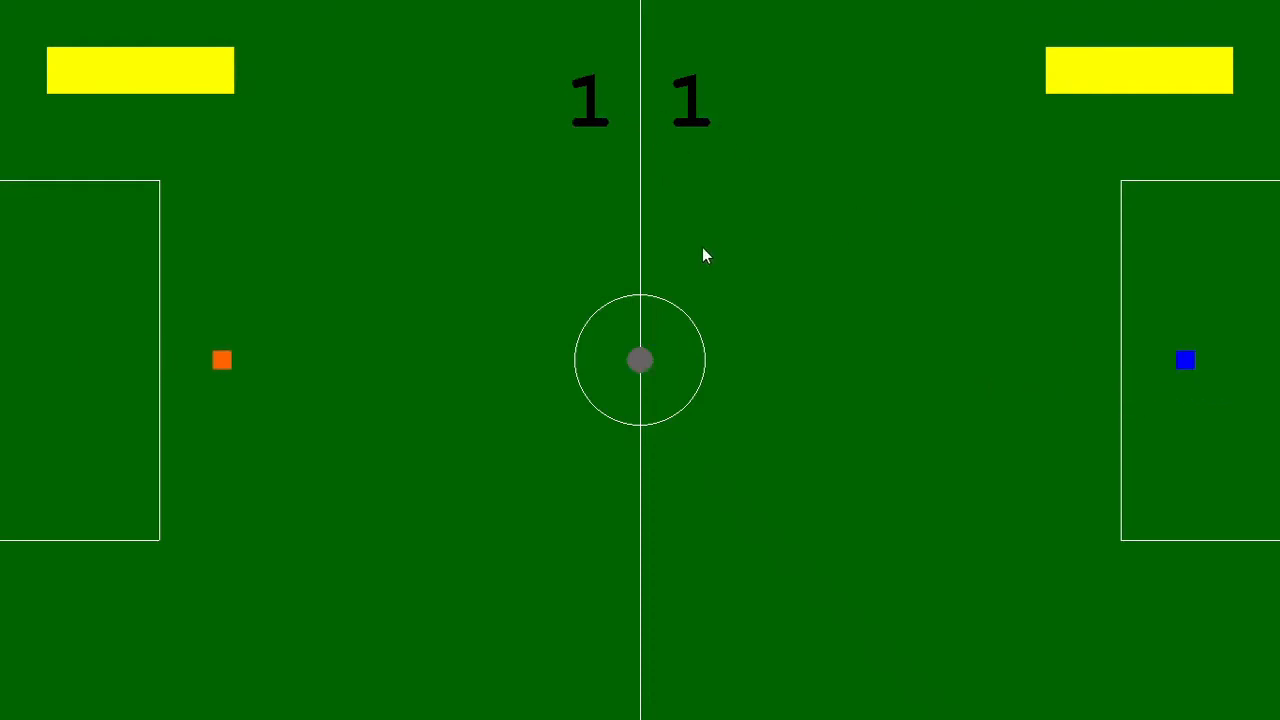
# Step: Carry the ball from the centre circle into the blue side's goal with the orange player, and close the game
pyautogui.press('s')
pyautogui.press('d')
pyautogui.press('w')
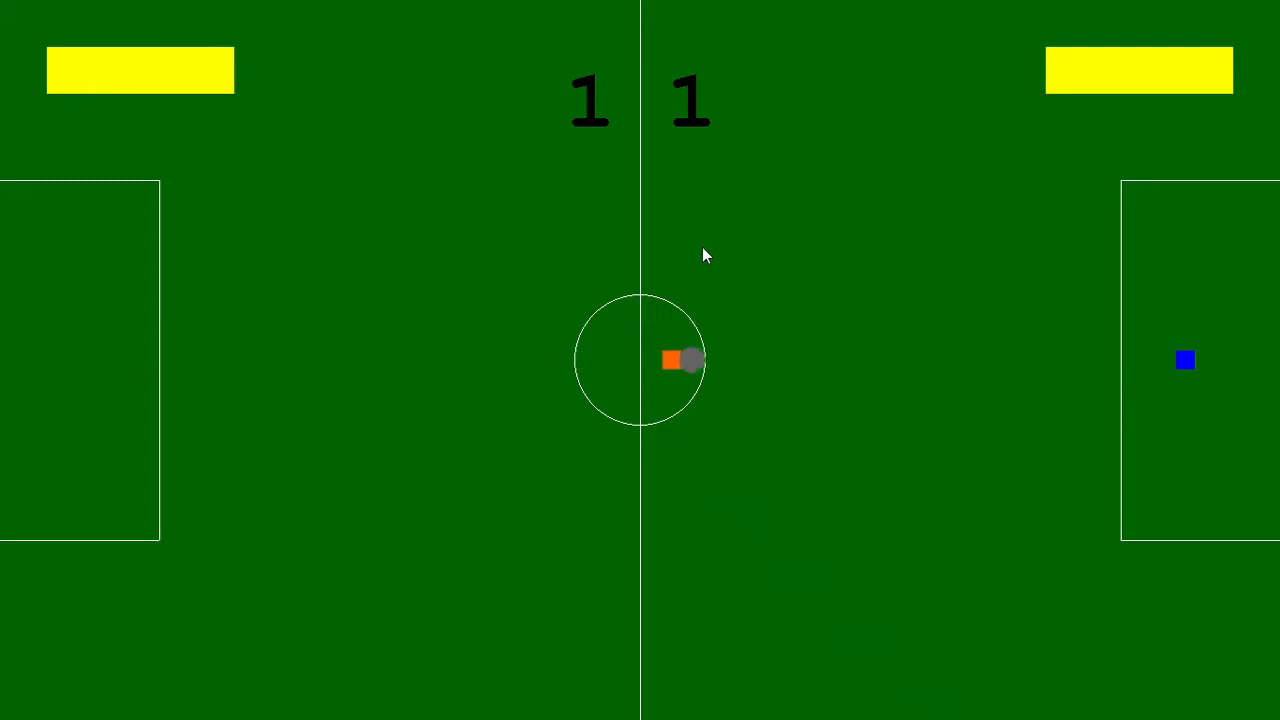
pyautogui.press('d')
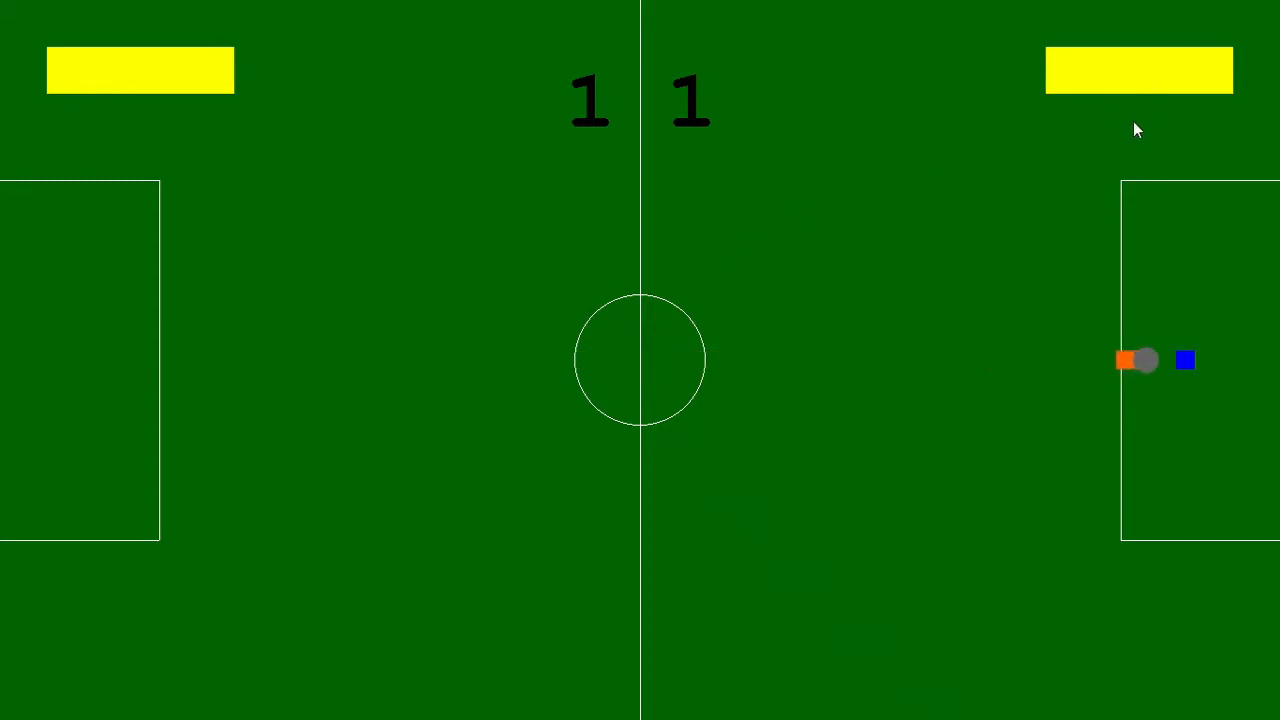
pyautogui.press('d')
pyautogui.press('s')
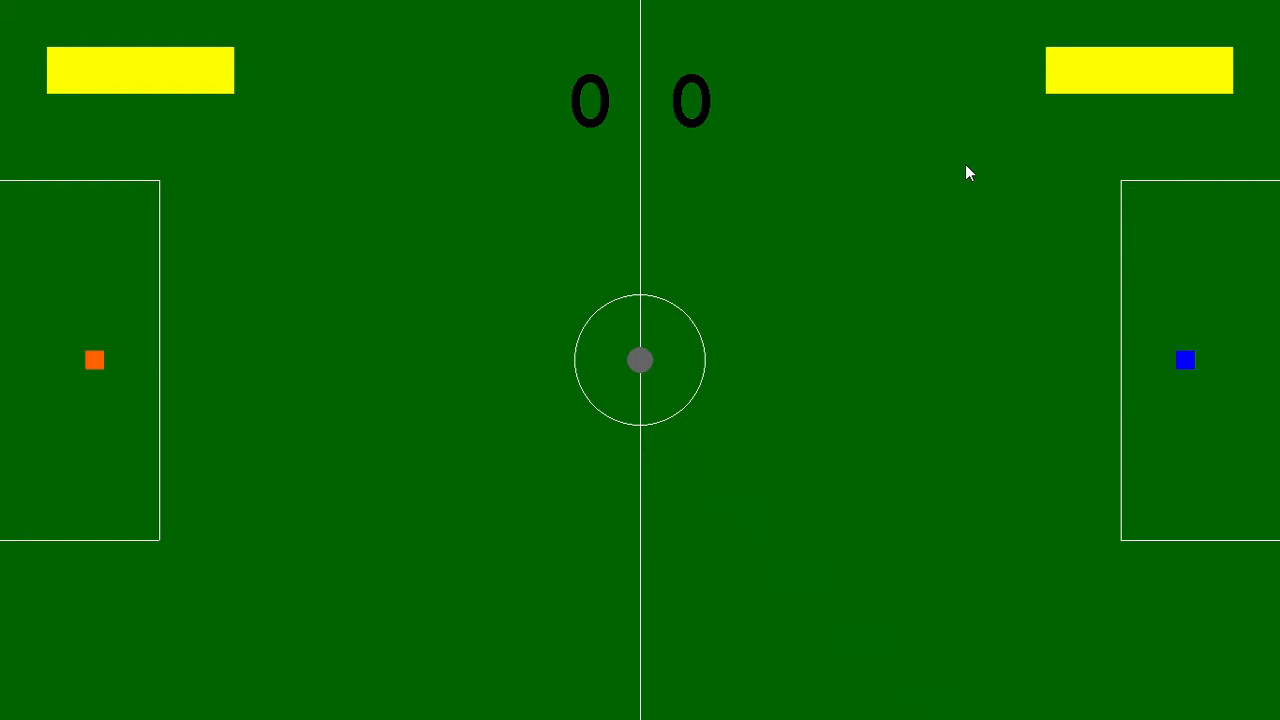
pyautogui.hotkey('alt', 'F4')
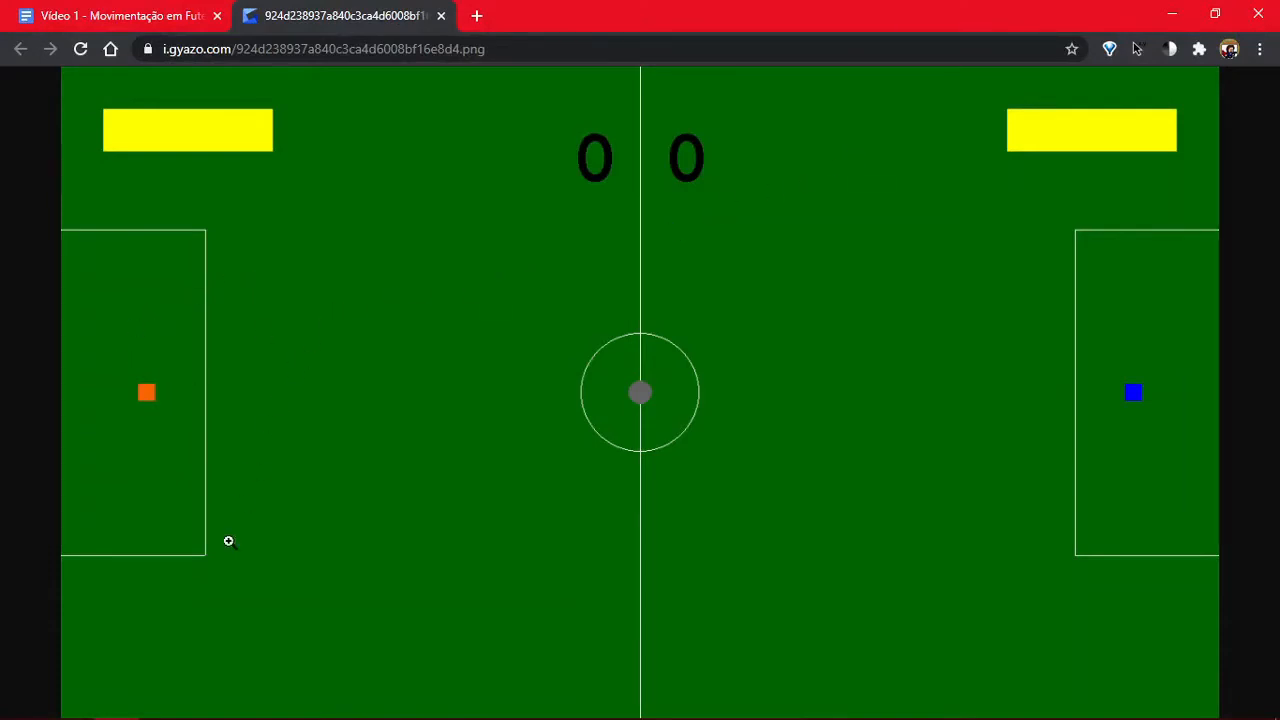
# Step: Open Bloco de Notas and list the game elements "2 jogadores", "2 barras de stamina" and "1 placar" on separate lines
pyautogui.moveTo(210, 711)
pyautogui.click(22, 701)
pyautogui.write('bloco')
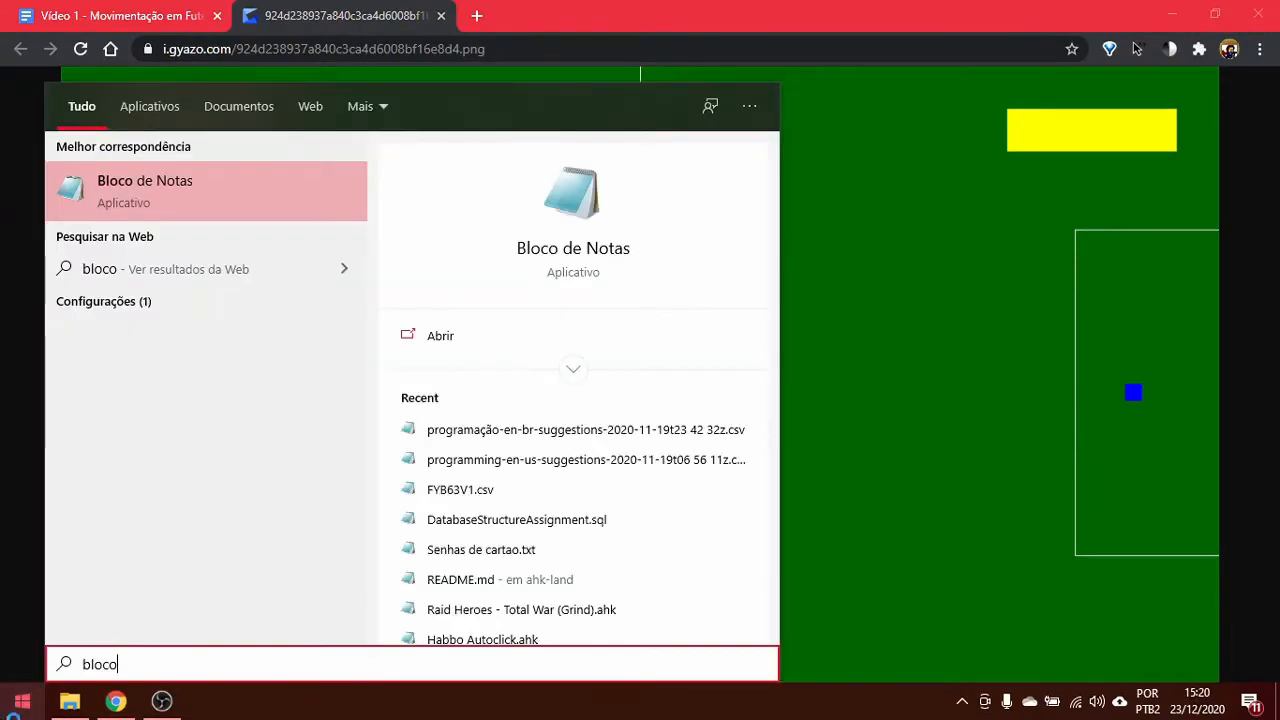
pyautogui.press('Return')
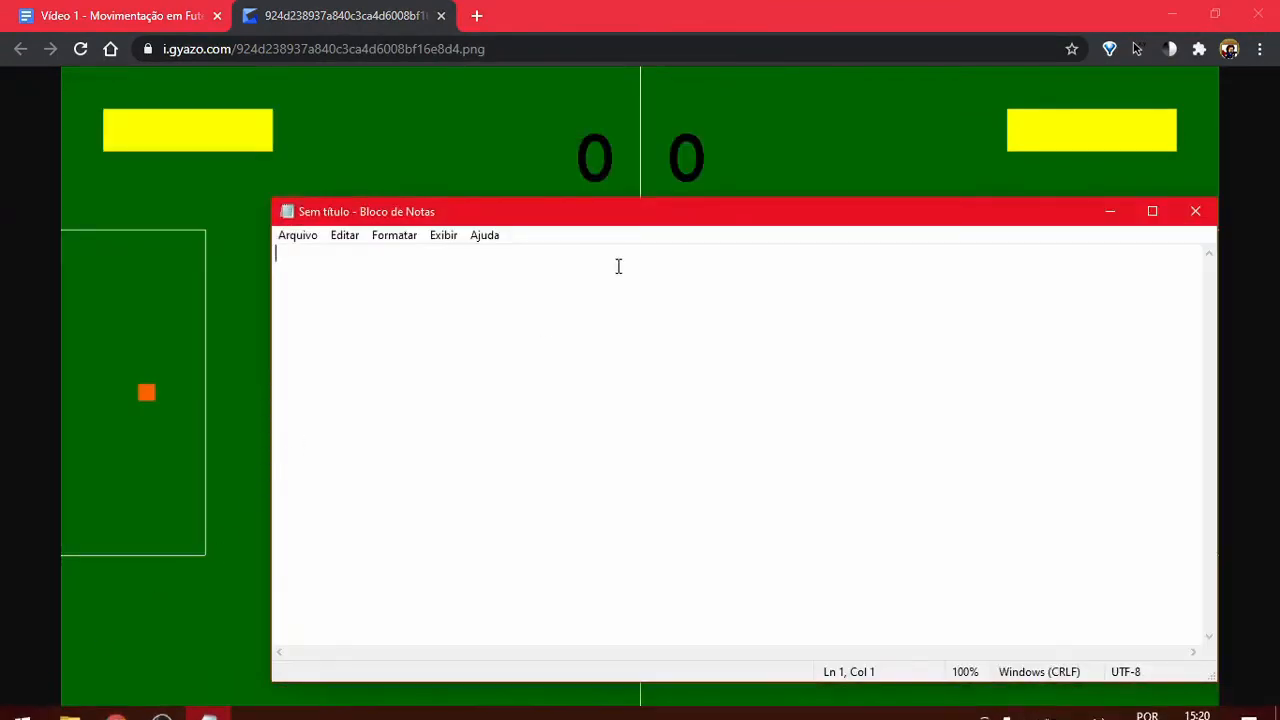
pyautogui.write('2 jogadores')
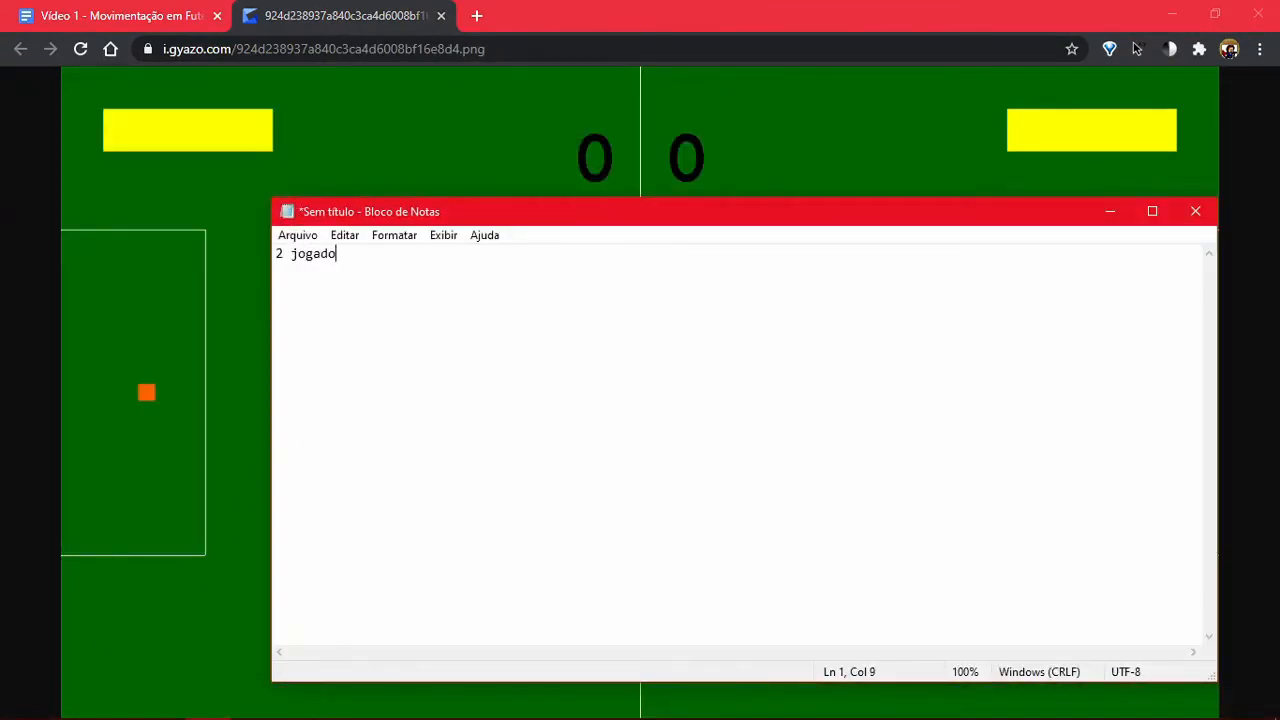
pyautogui.press('Return')
pyautogui.write('2 barras de stamina')
pyautogui.press('Return')
pyautogui.write('1 placar')
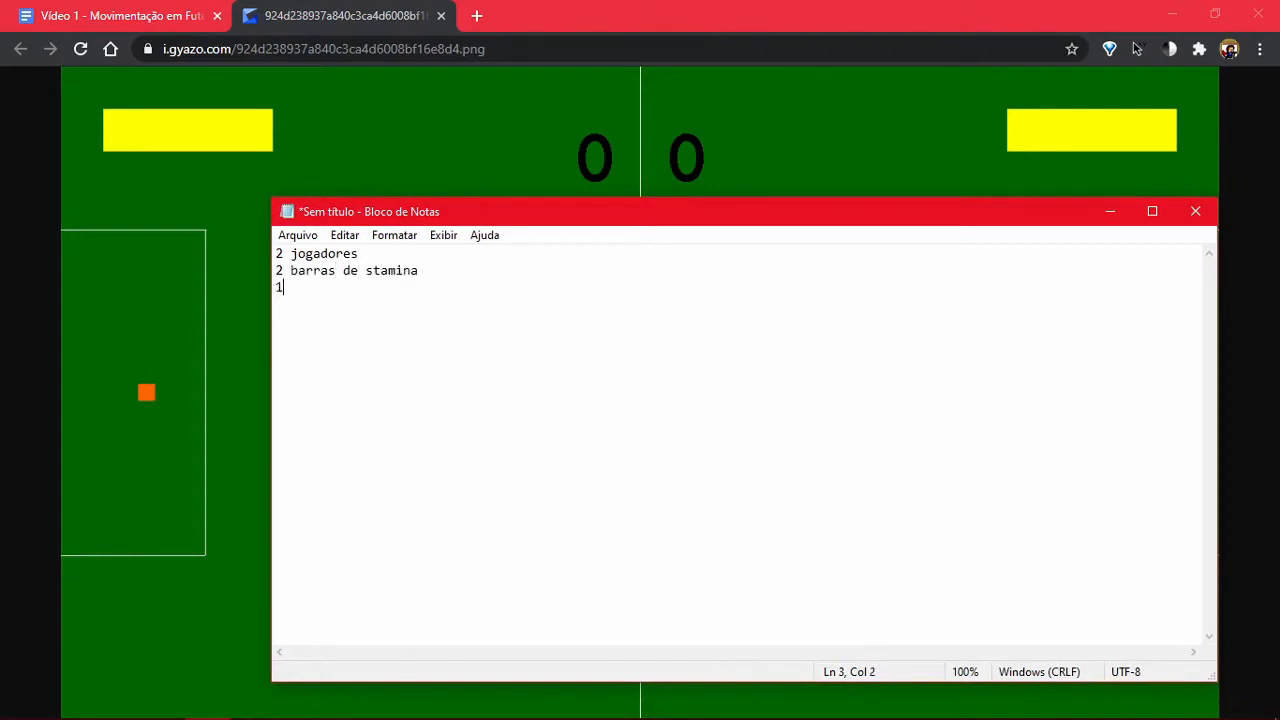
# Step: Extend the element list with the lines "1 bola", "2 traves", "1 linha do meio", "circulo do meio" and "campo"
pyautogui.press('Return')
pyautogui.write('1 bola')
pyautogui.press('Return')
pyautogui.write('2 traves')
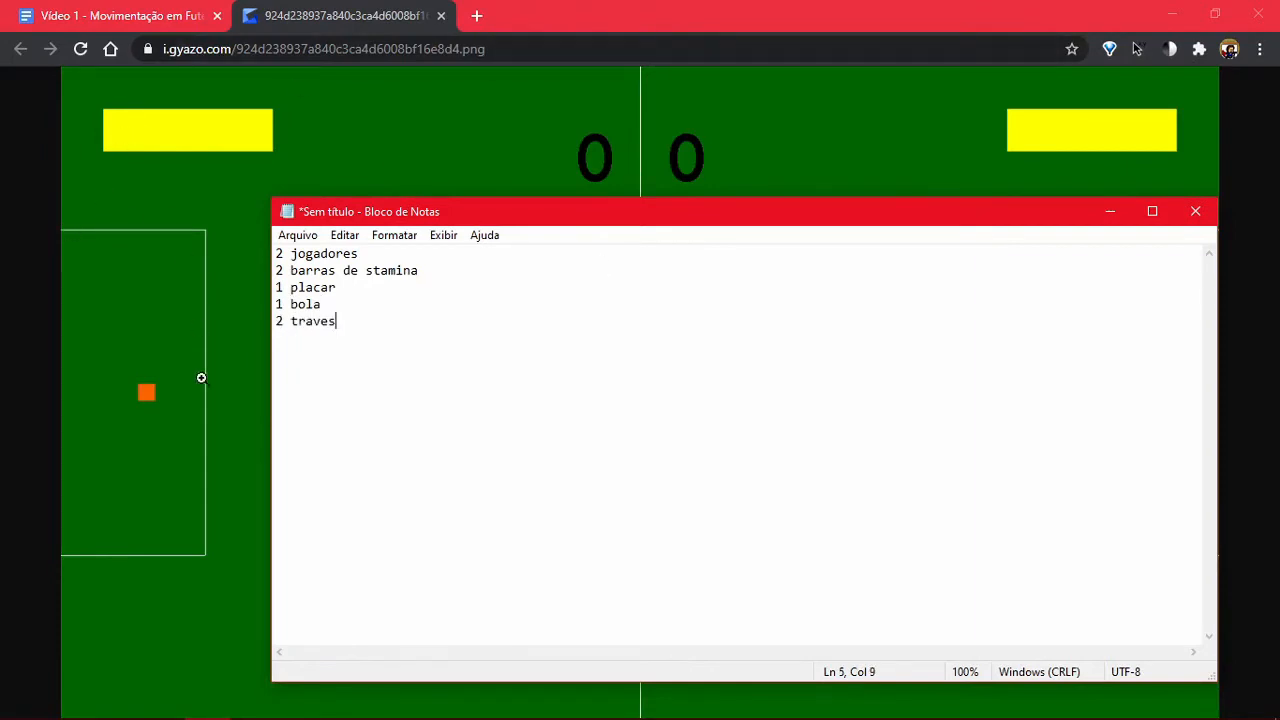
pyautogui.moveTo(886, 213); pyautogui.dragTo(643, 237)
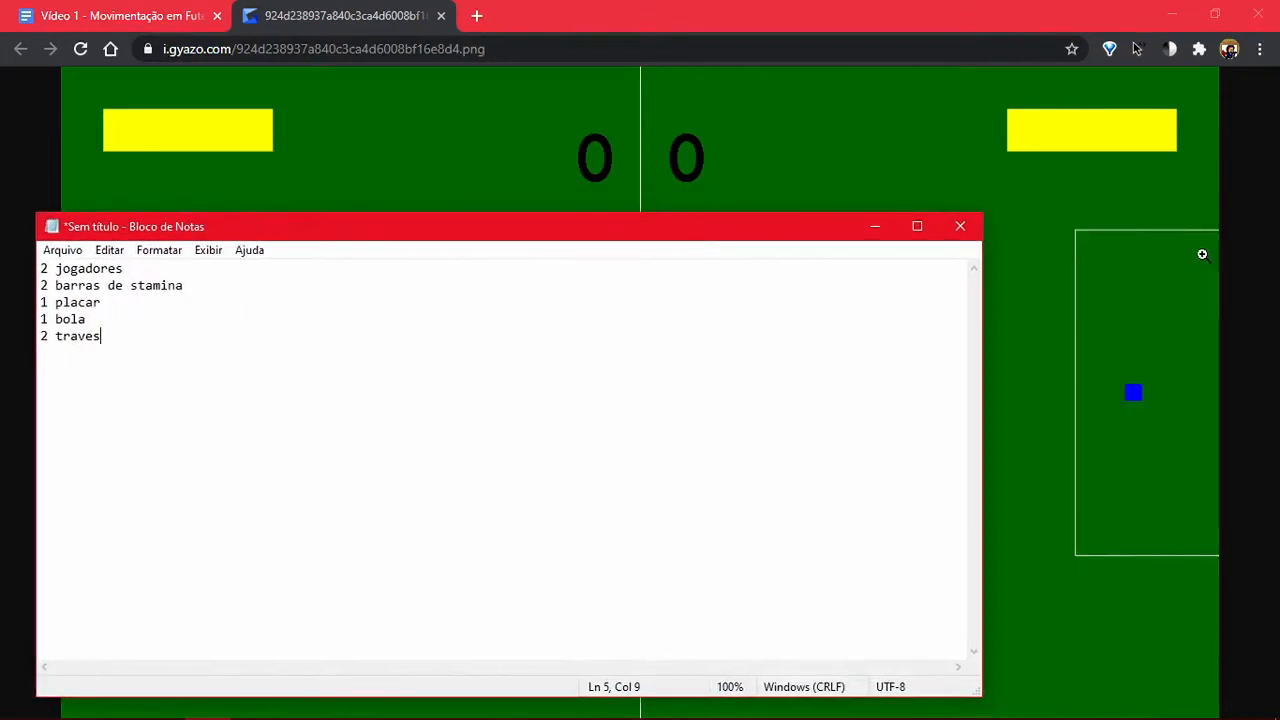
pyautogui.press('Return')
pyautogui.write('1 linha do meio')
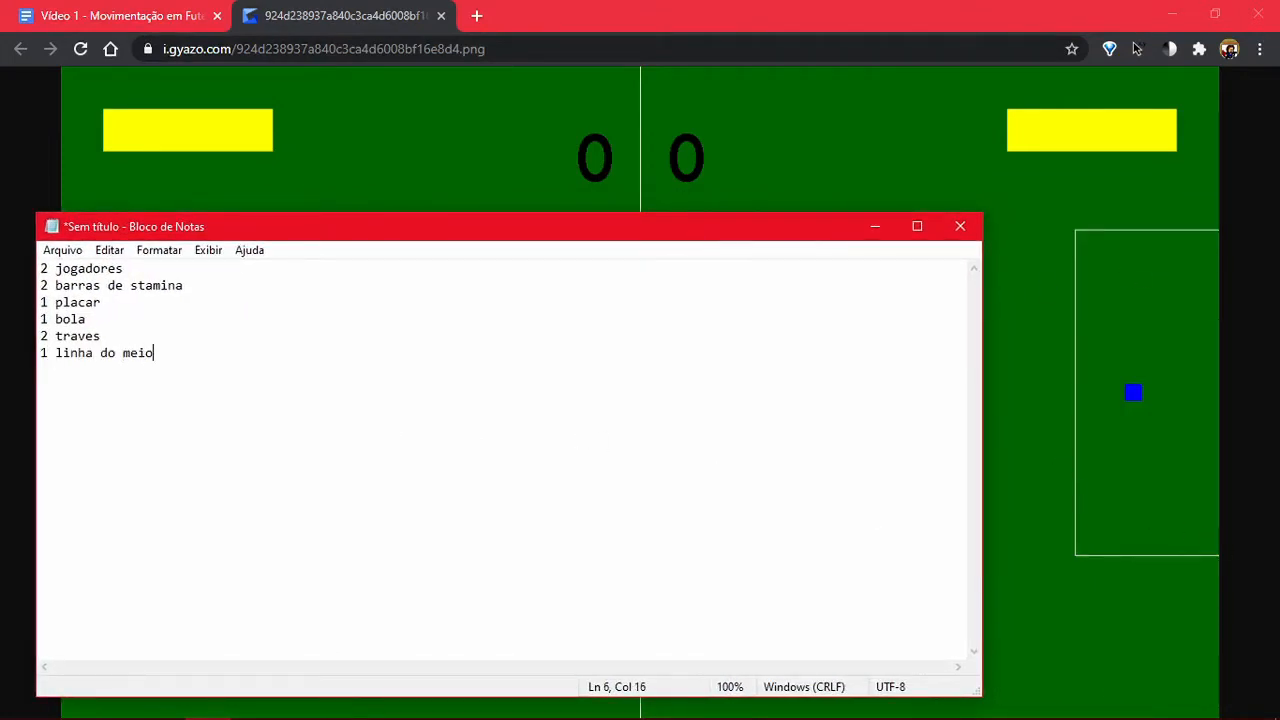
pyautogui.press('Return')
pyautogui.write('circulo do meio')
pyautogui.moveTo(466, 234); pyautogui.dragTo(749, 171)
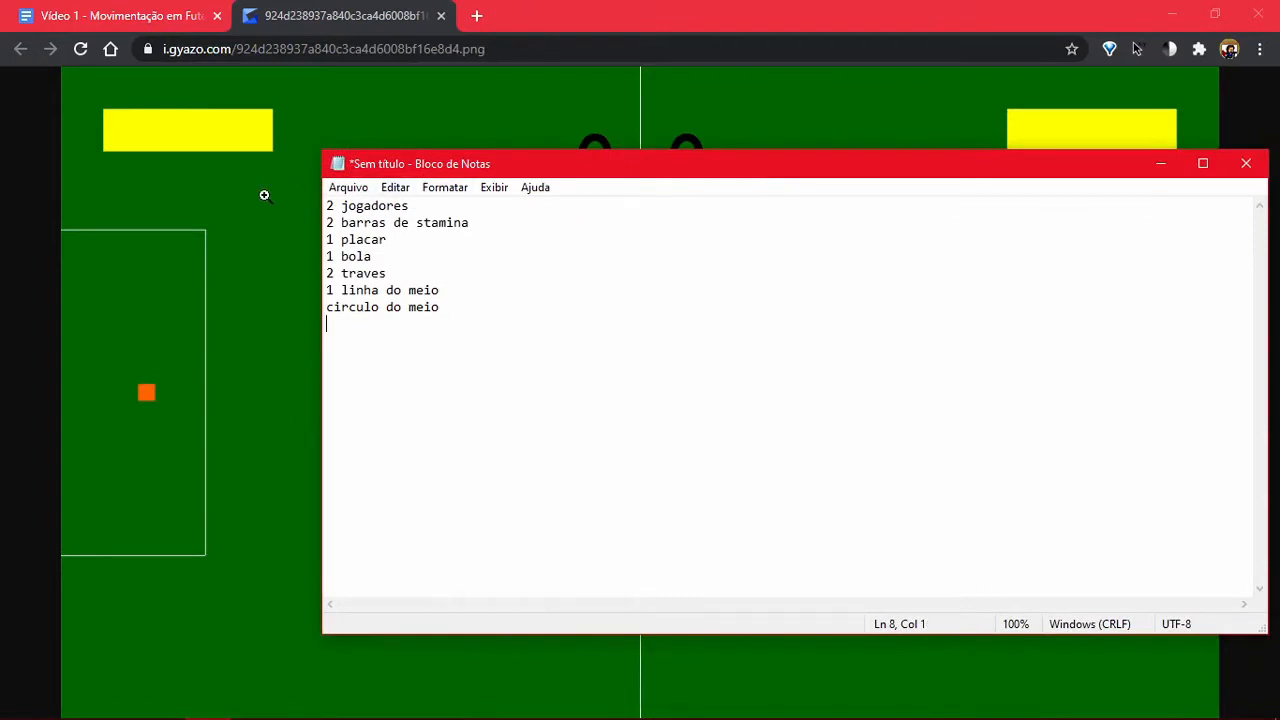
pyautogui.write('campo')
# Step: Add the behaviours "- mover", "- correr" and "- empurrar a bola" beneath "2 jogadores"
pyautogui.click(442, 208)
pyautogui.press('Return')
pyautogui.write('- m')
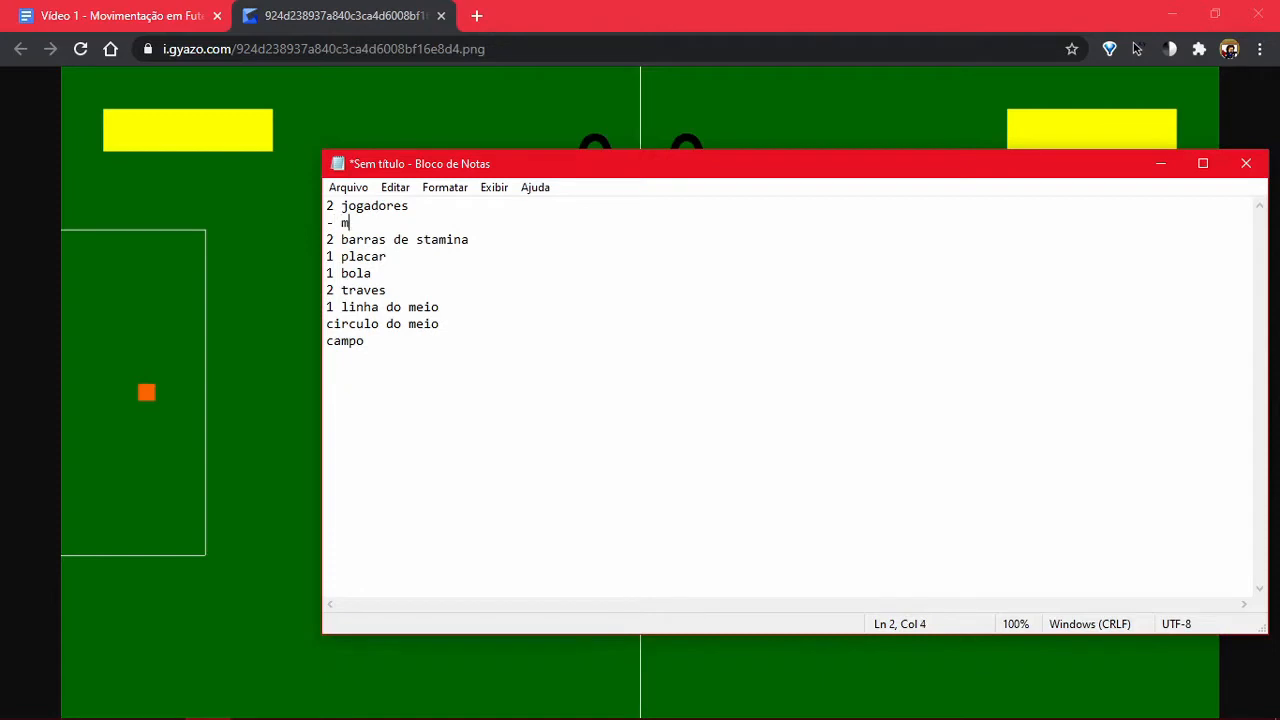
pyautogui.write('over')
pyautogui.press('Return')
pyautogui.write('- correr')
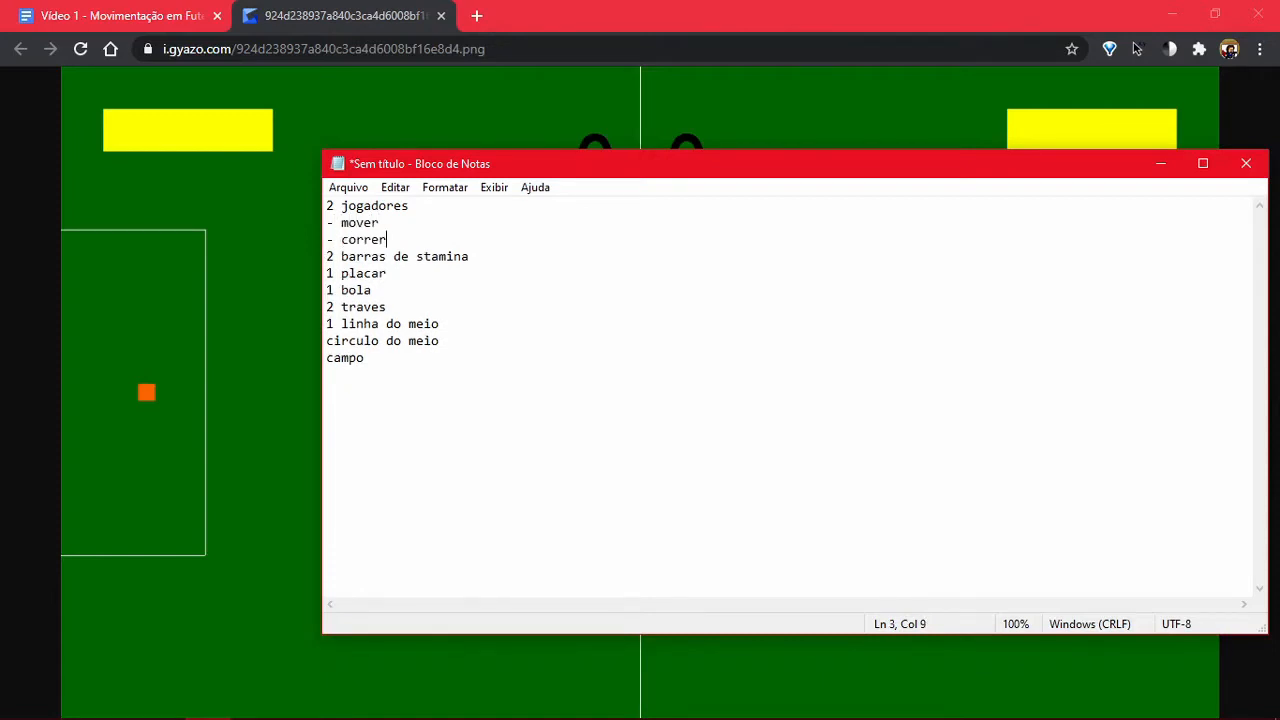
pyautogui.press('Return')
pyautogui.write('- ')
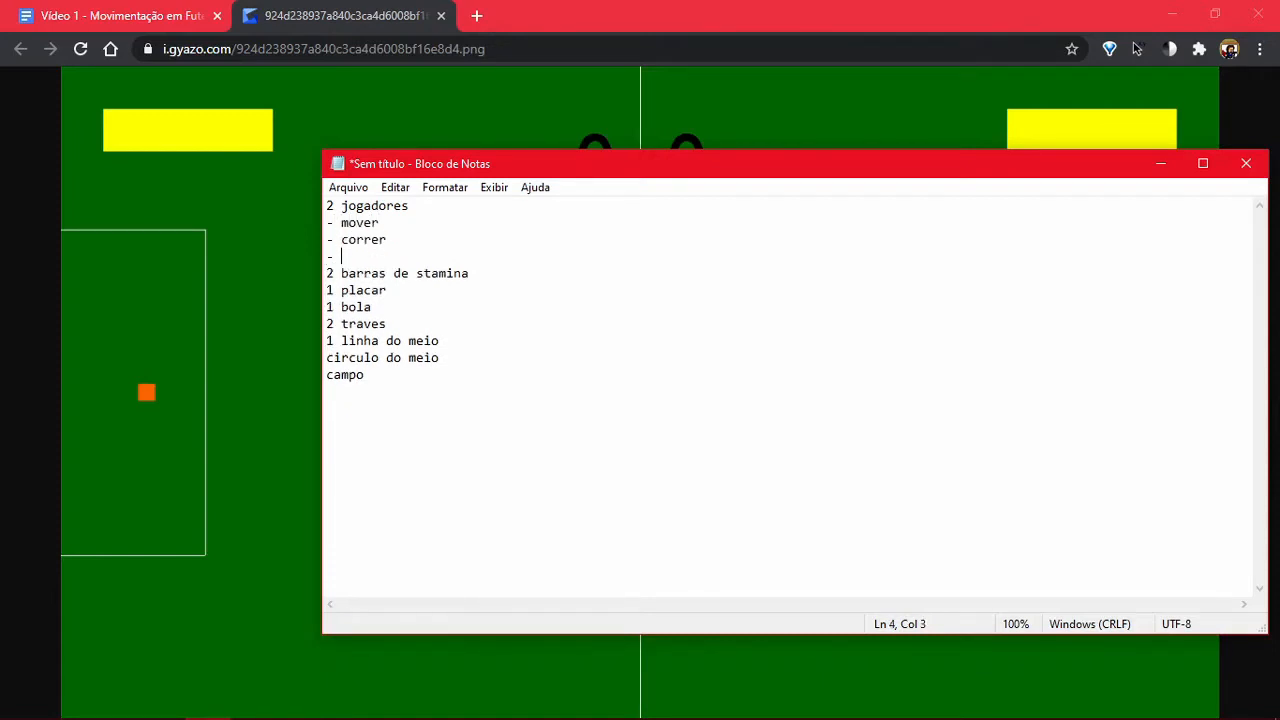
pyautogui.write('empurrar a bola')
# Step: Beneath "2 barras de stamina", add "- mostrar a stamina do jogador", "- diminuir caso o jogador corra" and "- aumentar com o tempo"
pyautogui.click(497, 274)
pyautogui.press('Return')
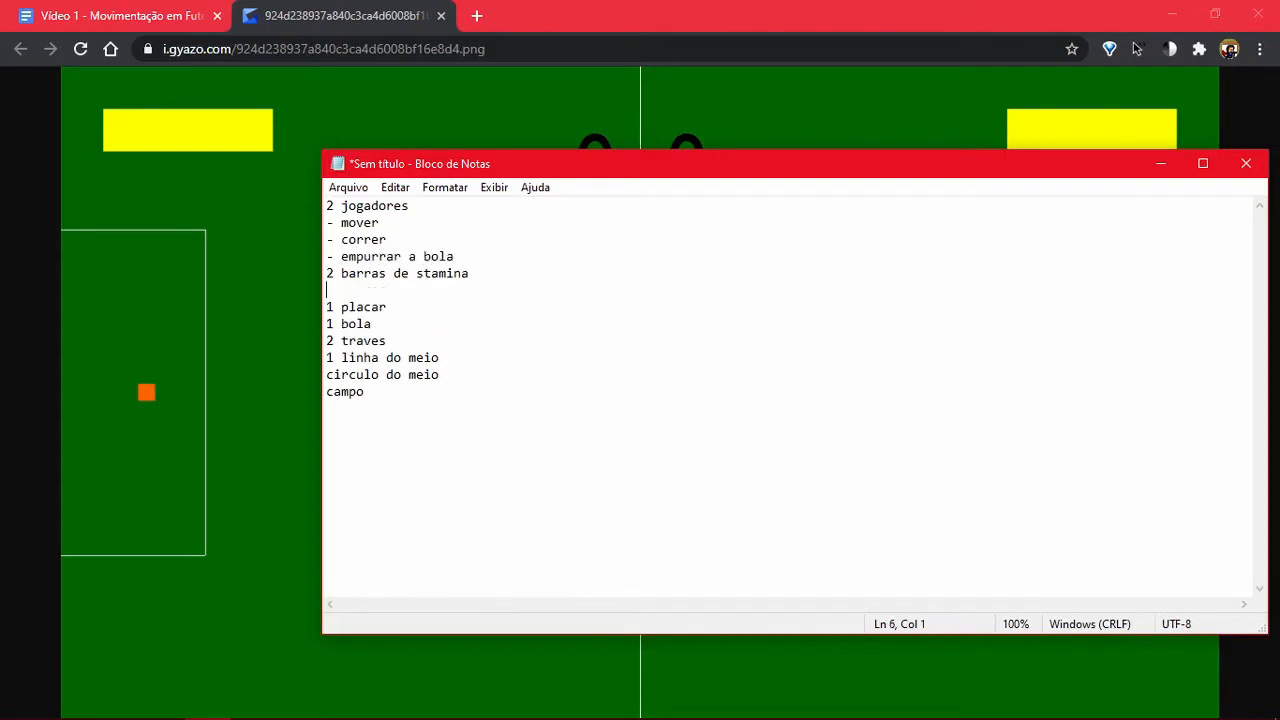
pyautogui.write('- mostrar a stamina do jogador')
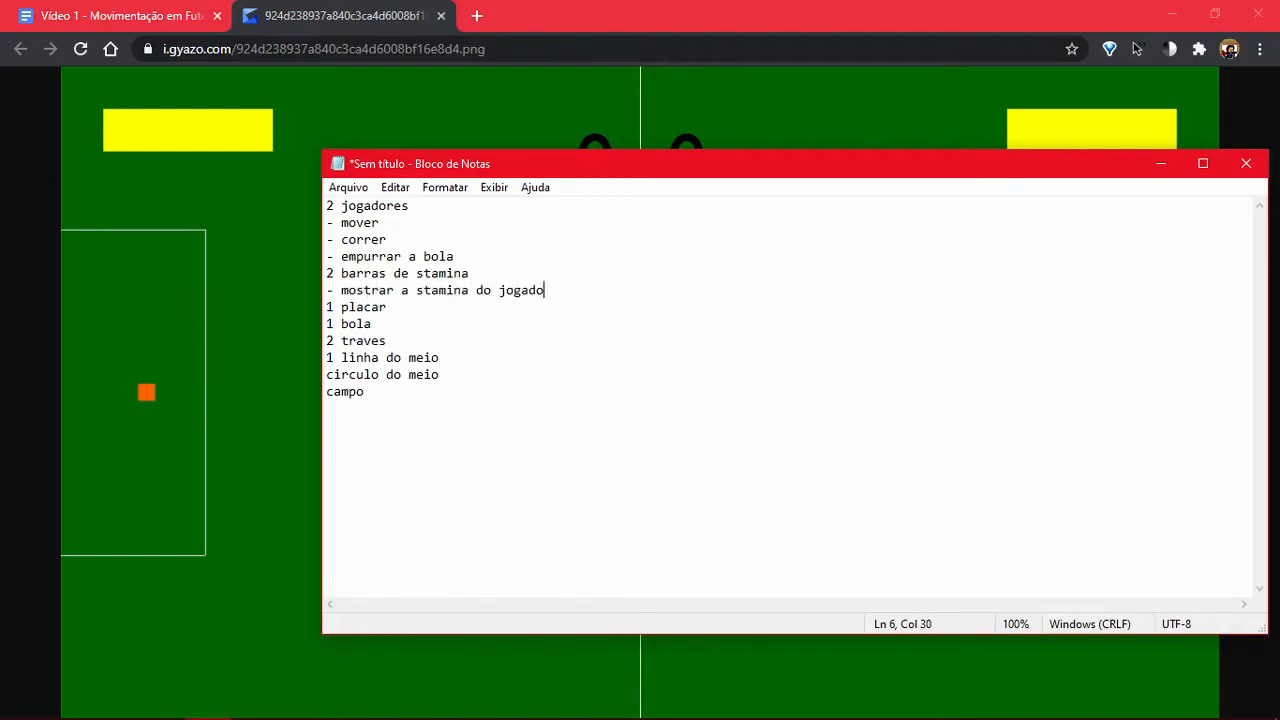
pyautogui.press('Return')
pyautogui.write('- dim')
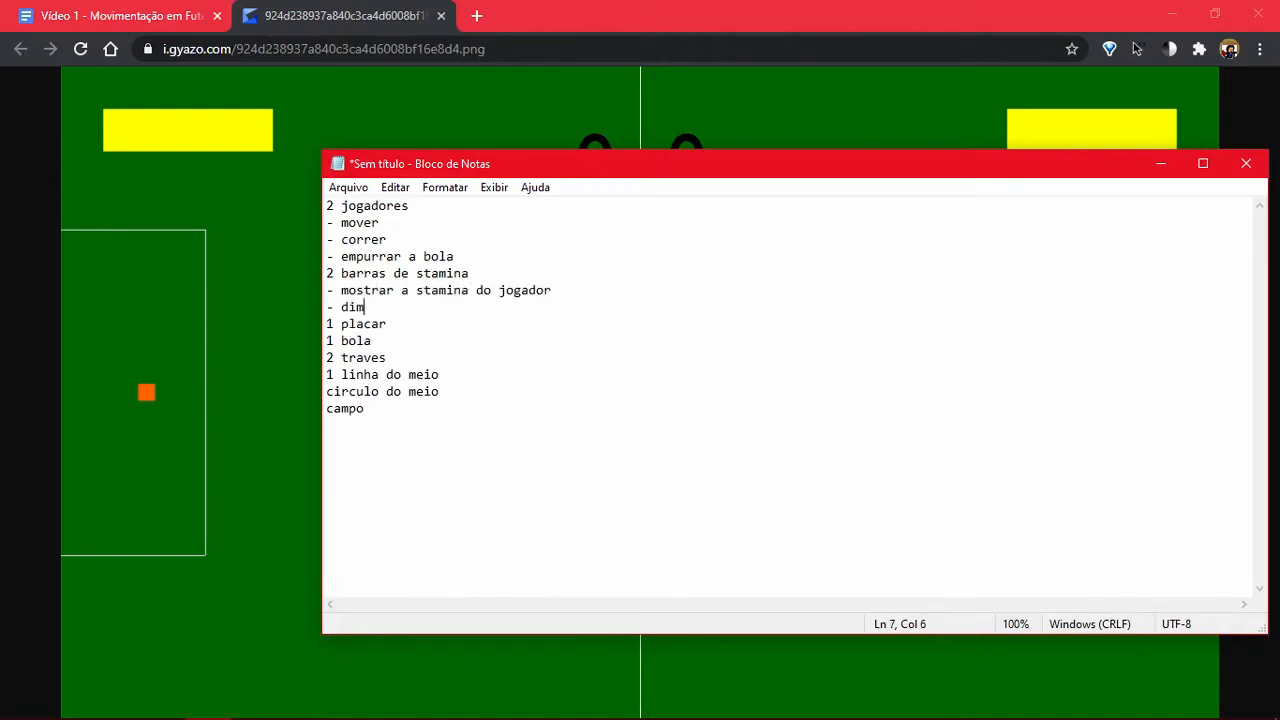
pyautogui.write('inuir caso o jogador corra')
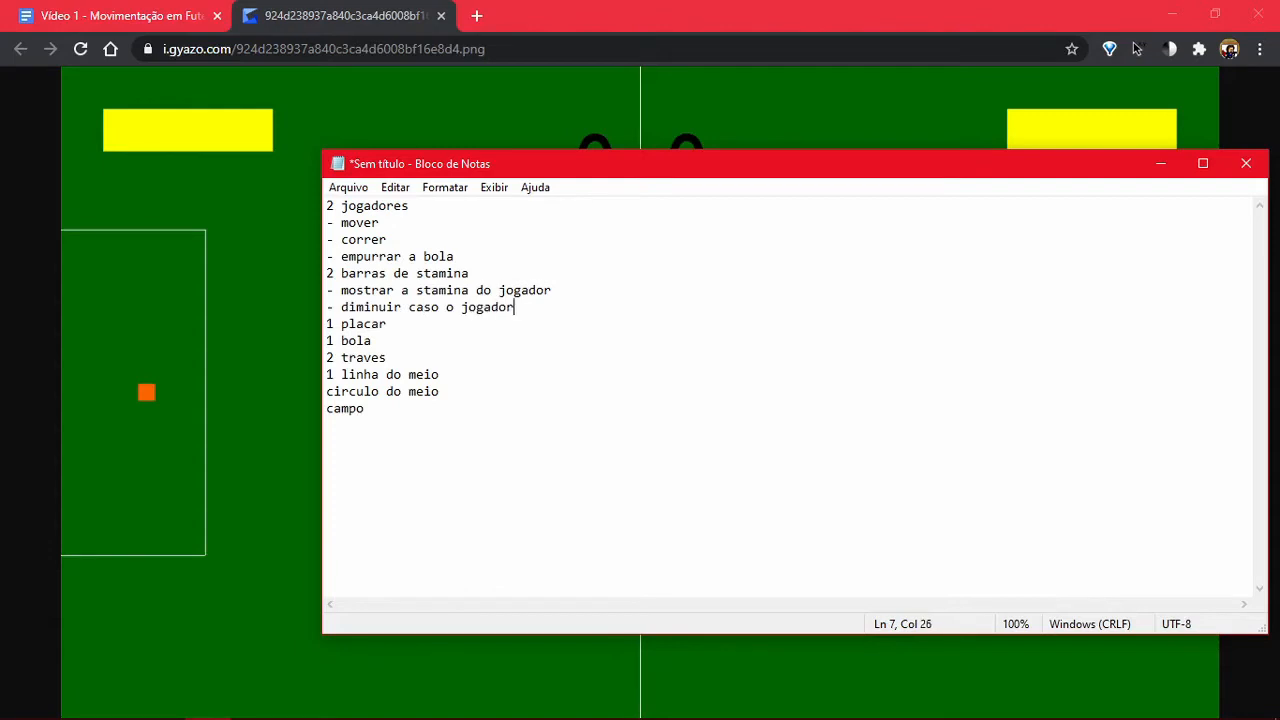
pyautogui.press('Return')
pyautogui.write('- aum')
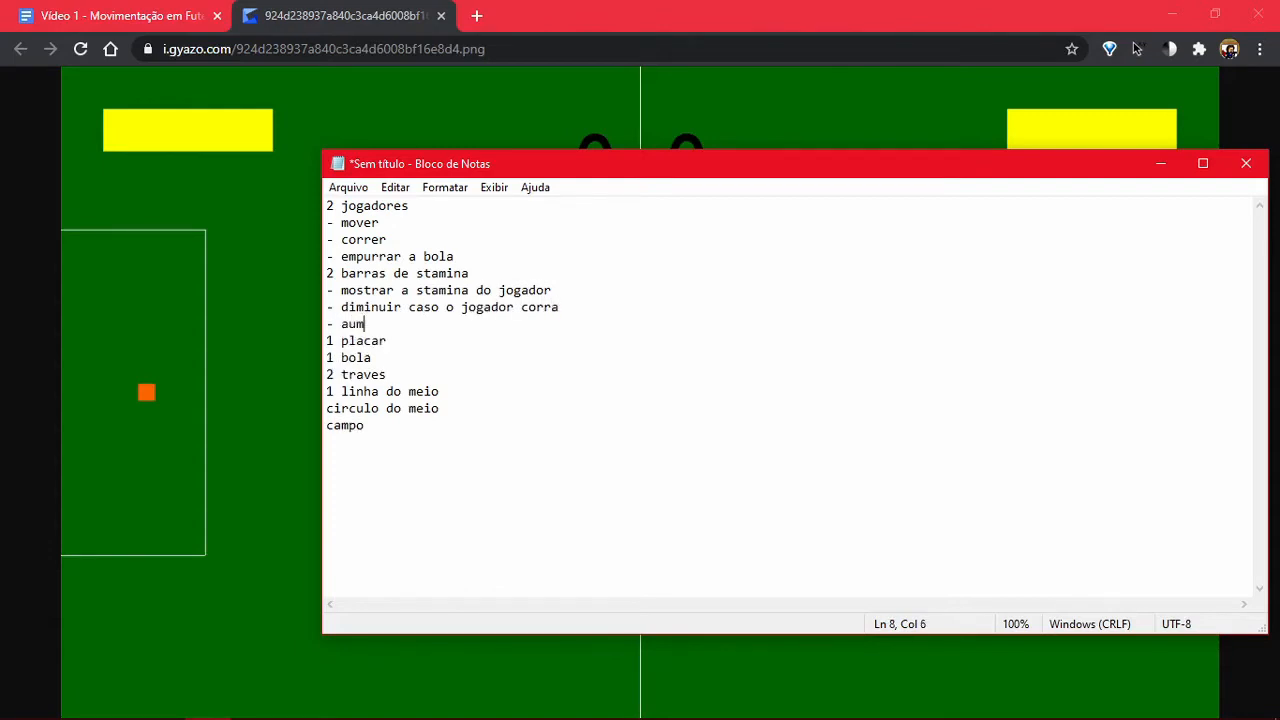
pyautogui.write('entar com o tempo')
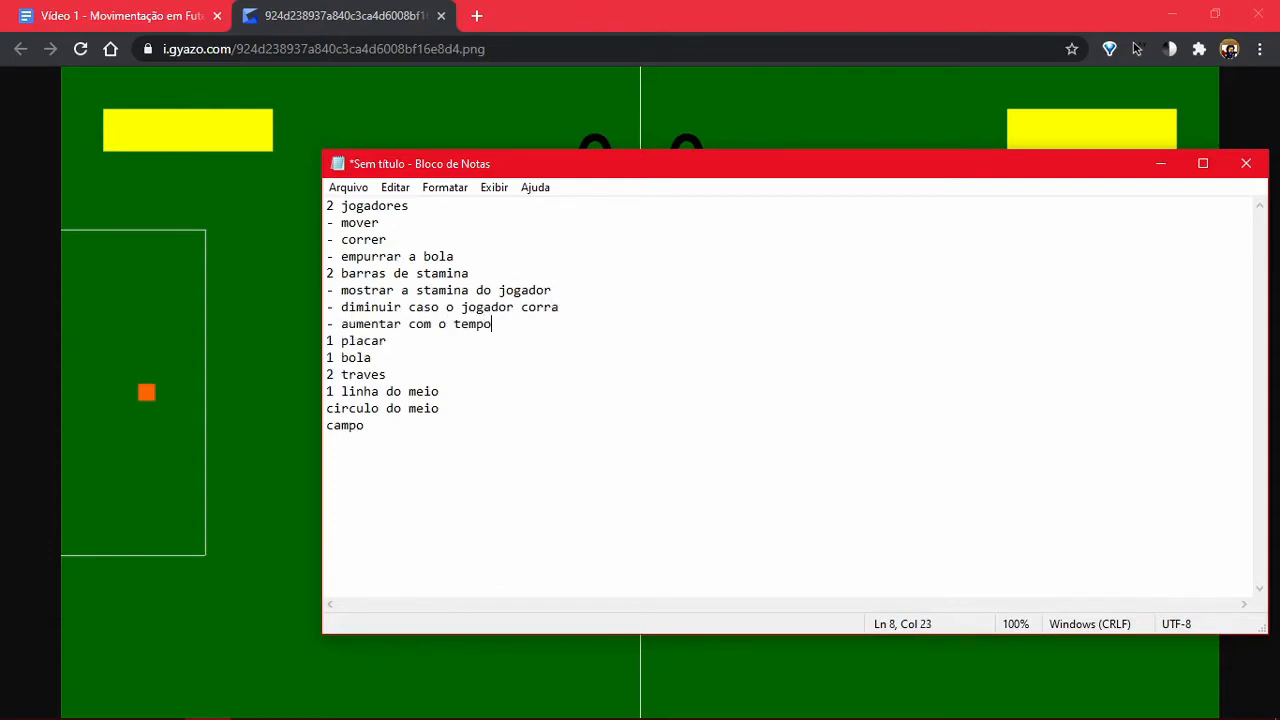
# Step: Beneath "1 placar", add "- mostrar a pontuacao do jogador" and "- aumentar caso ocorra um gol"
pyautogui.click(437, 344)
pyautogui.press('Return')
pyautogui.write('- m')
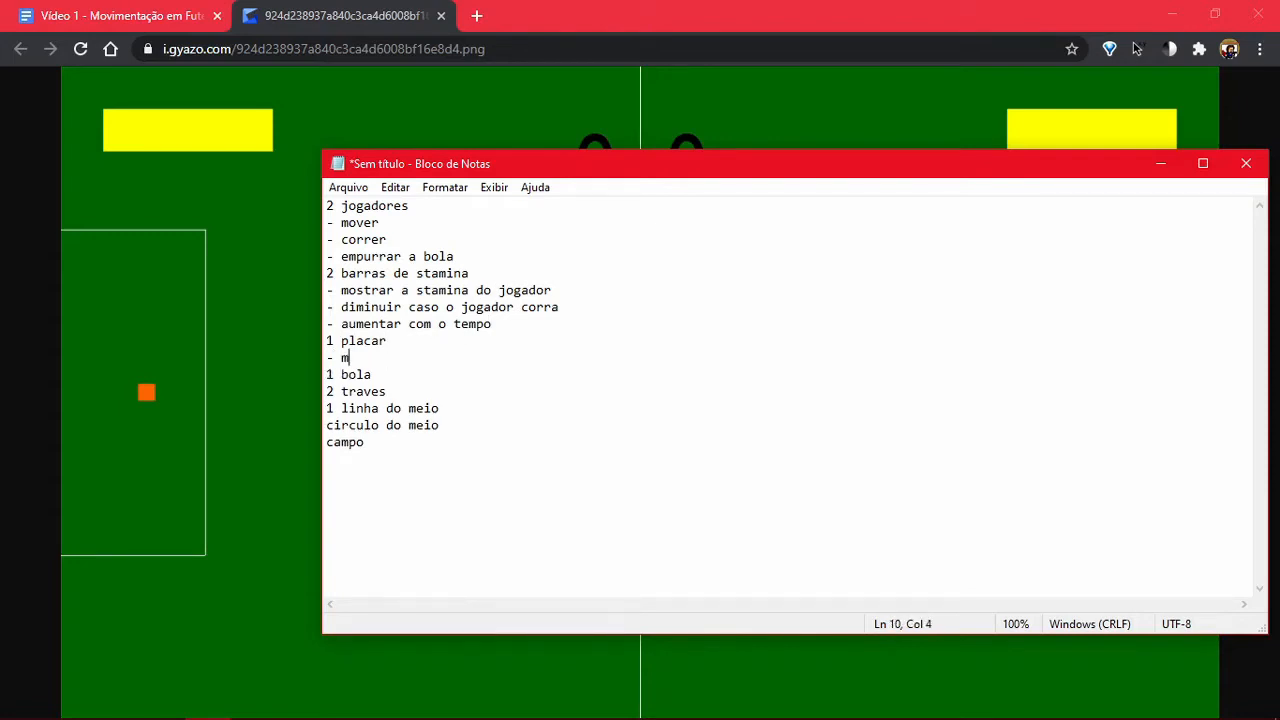
pyautogui.write('ostrar a pontuacao do jogador')
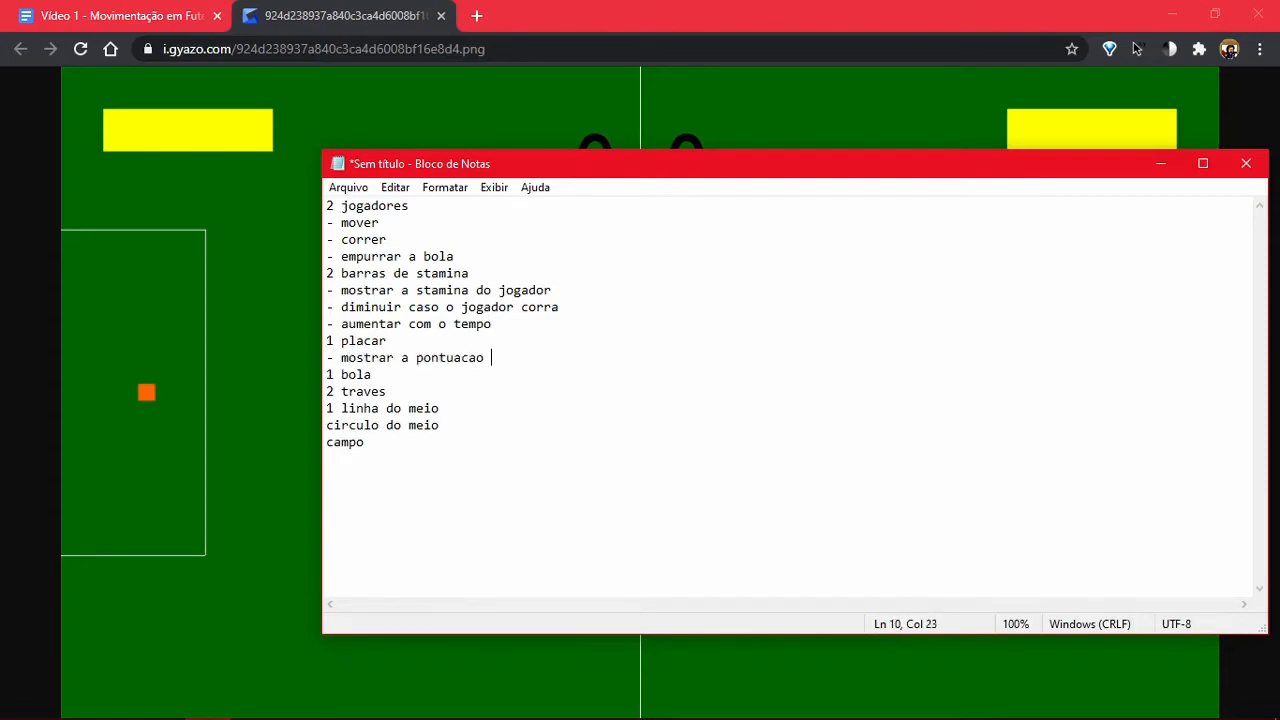
pyautogui.press('Return')
pyautogui.write('- au')
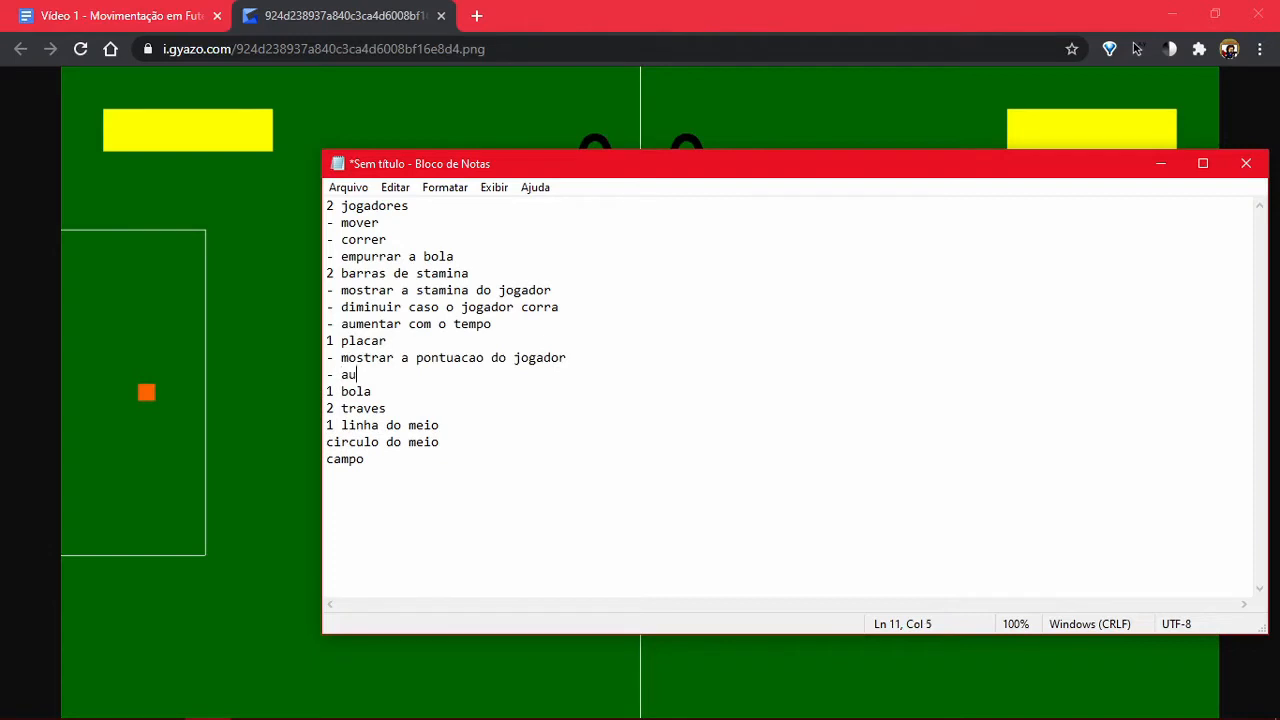
pyautogui.write('mentar caso ocorra um gol')
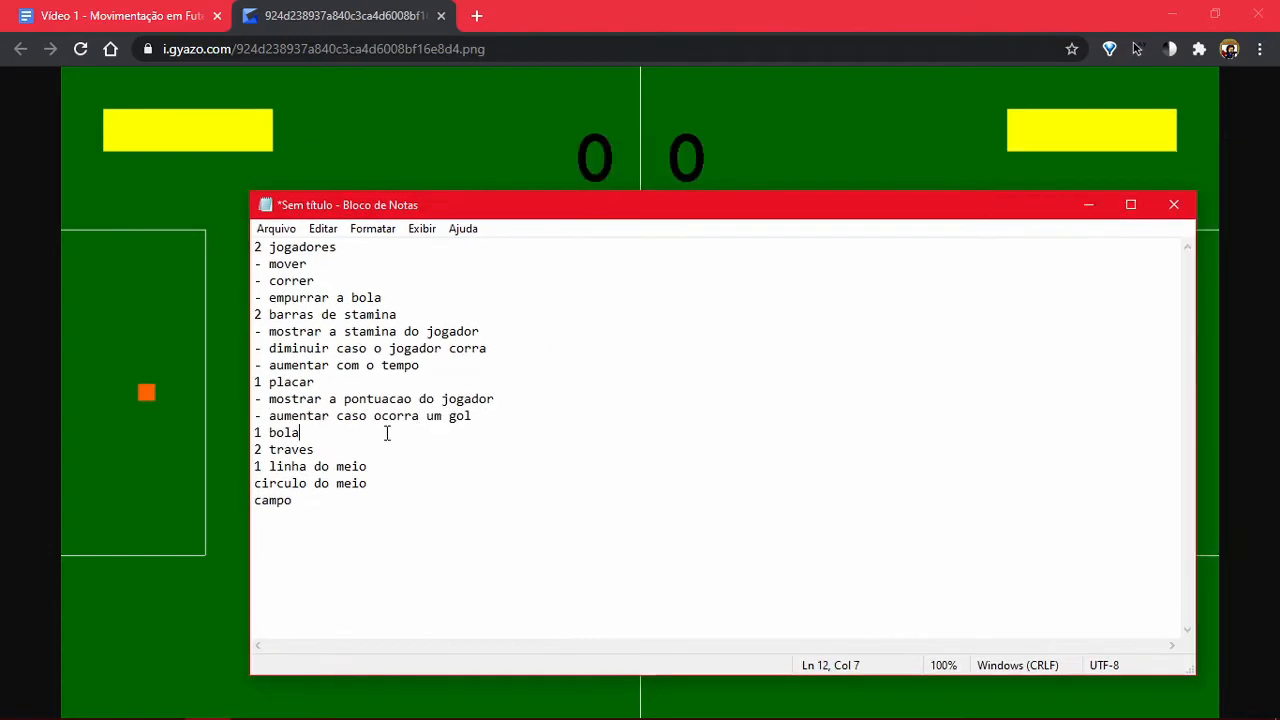
# Step: Add the behaviours "- mover" and "- fazer gol" beneath "1 bola"
pyautogui.press('Return')
pyautogui.write('0')
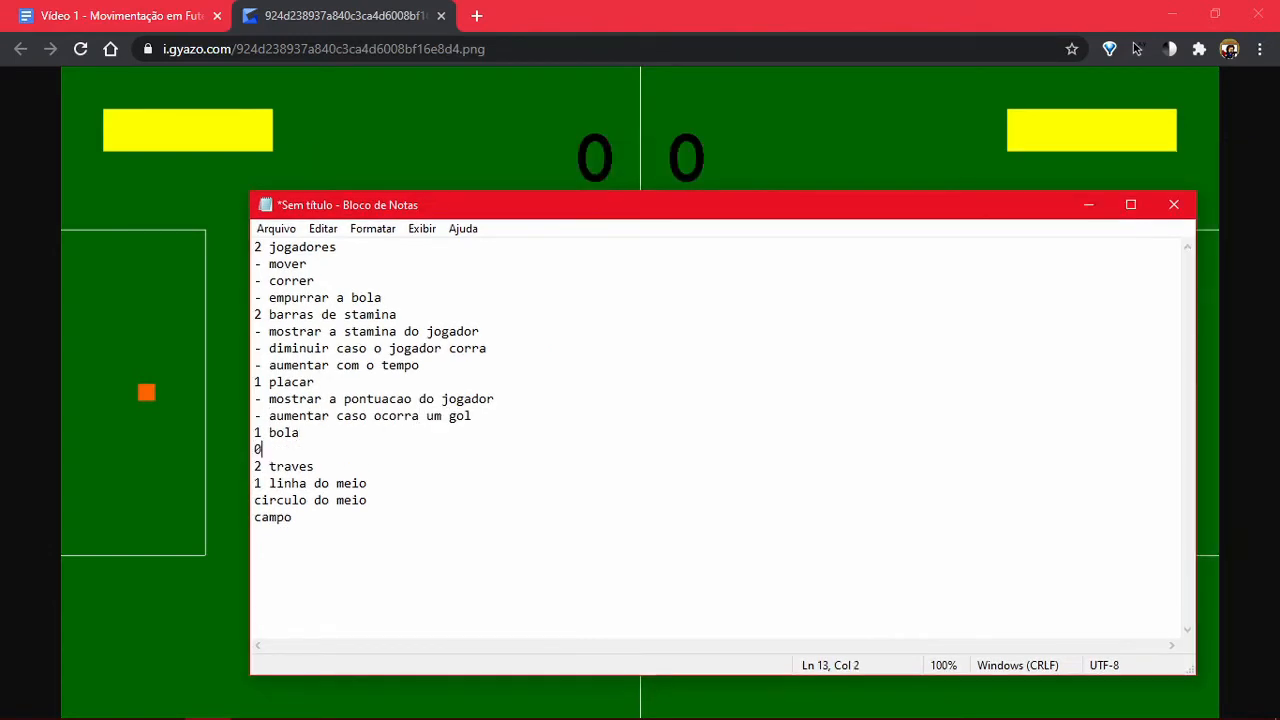
pyautogui.write(' mover')
pyautogui.press('Return')
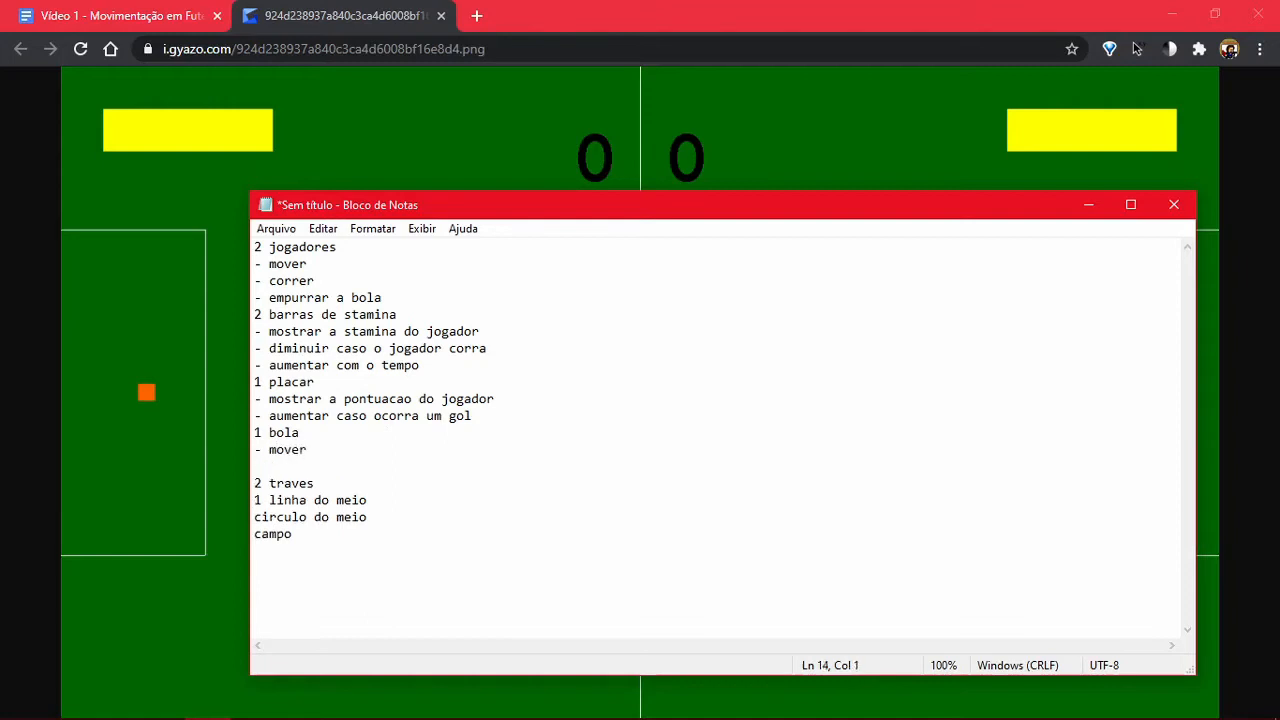
pyautogui.write('- fazer gol')
# Step: Move the notes window around to compare the plan with both sides of the football field image
pyautogui.moveTo(418, 206); pyautogui.dragTo(270, 274)
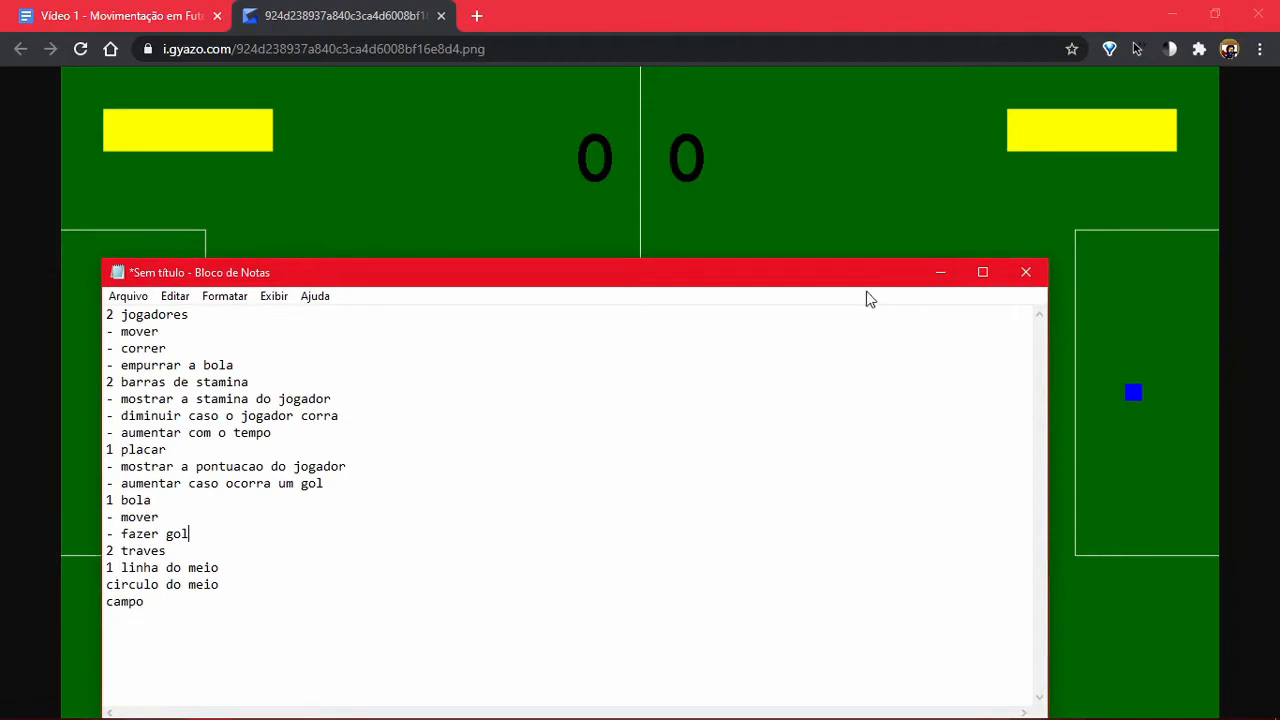
pyautogui.moveTo(840, 269); pyautogui.dragTo(1009, 173)
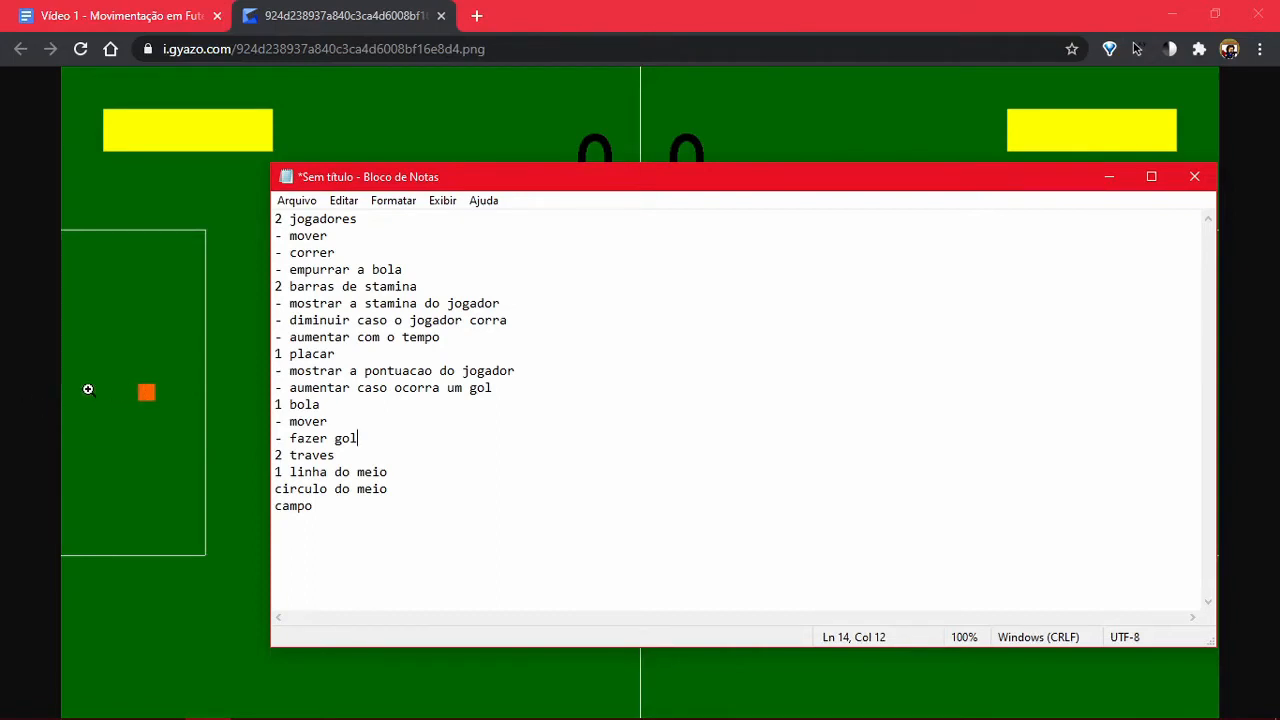
pyautogui.moveTo(746, 189); pyautogui.dragTo(650, 203)
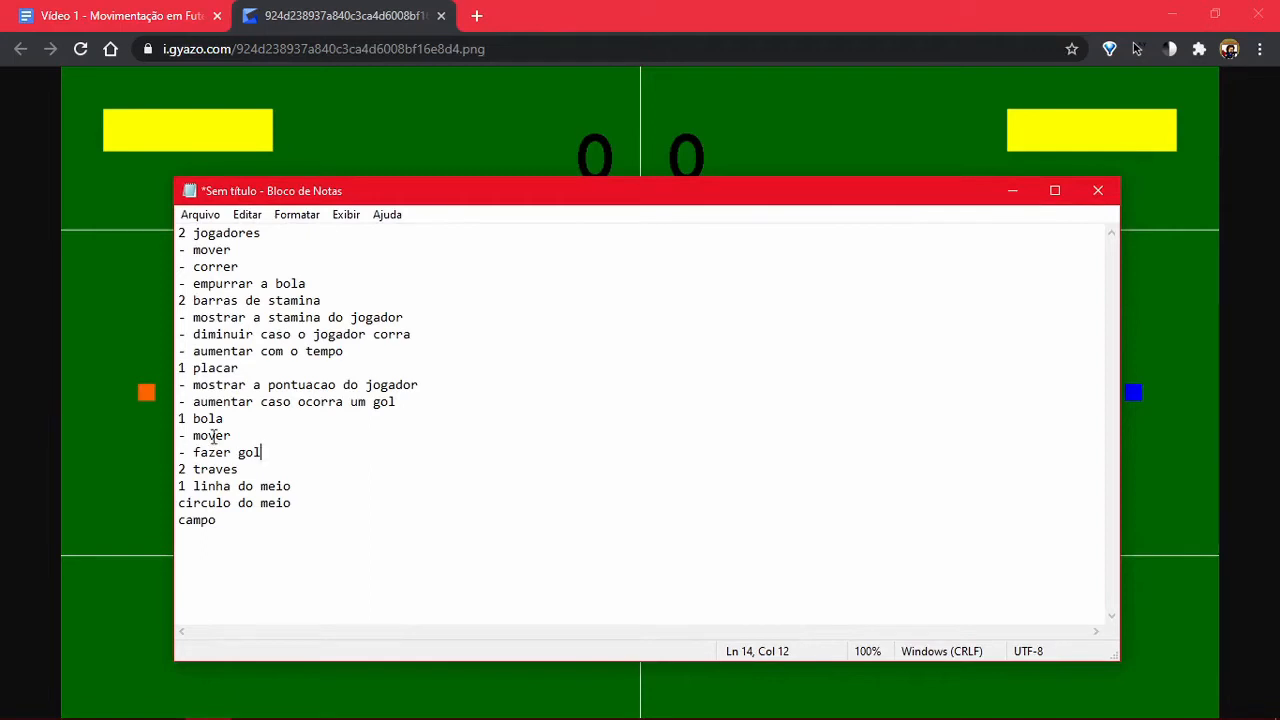
pyautogui.click(277, 453)
pyautogui.click(546, 563)
# Step: Minimize the notes and the browser, and launch Godot.exe from the Godot folder
pyautogui.click(1012, 190)
pyautogui.click(1190, 8)
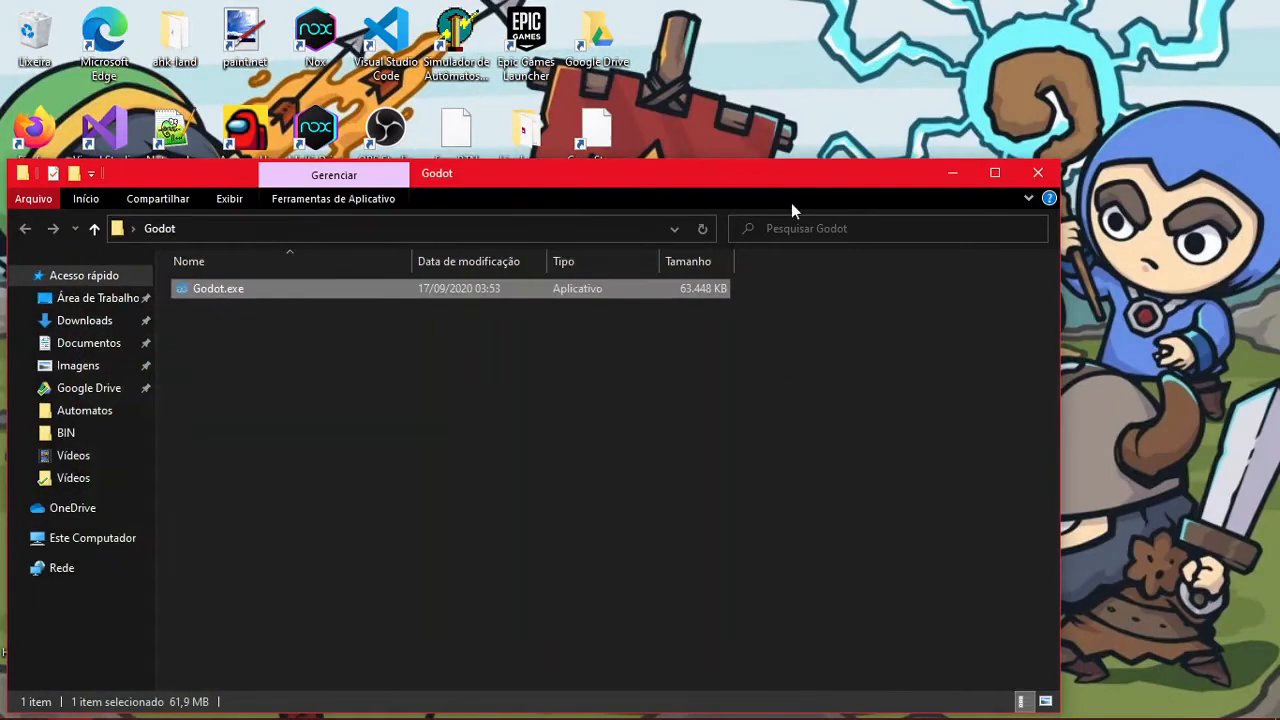
pyautogui.doubleClick(598, 280)
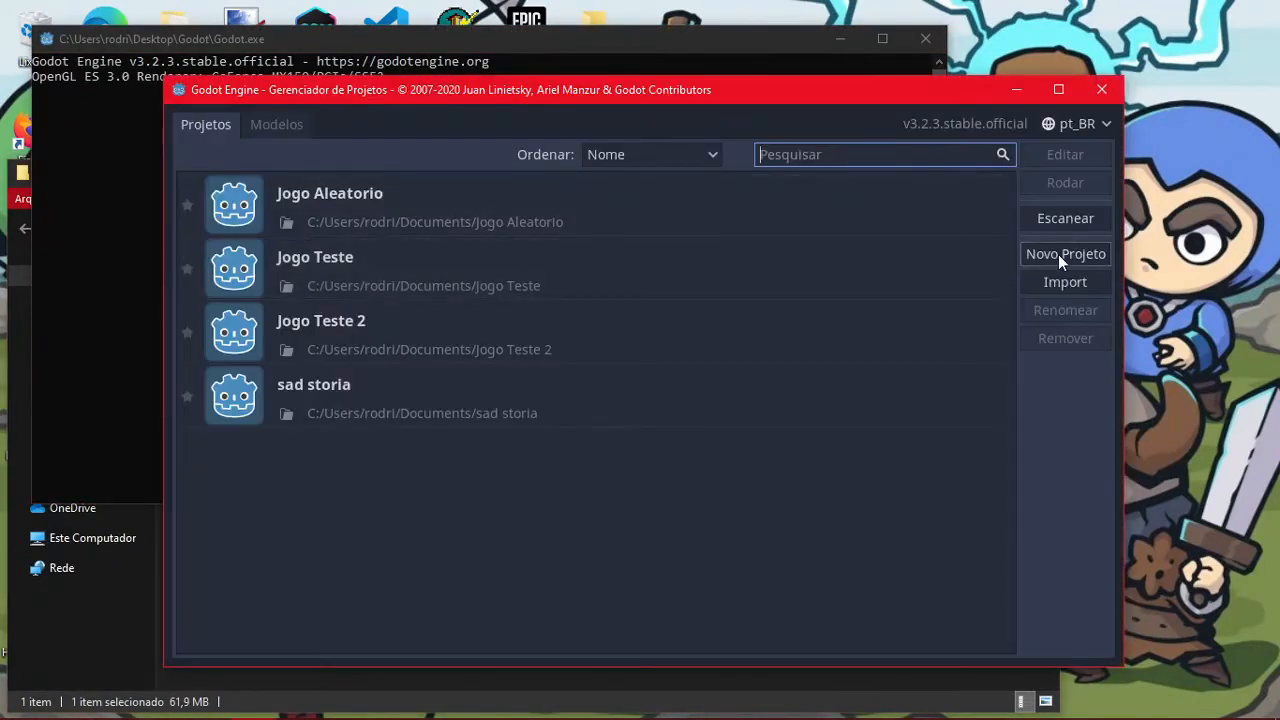
# Step: Create a new project named Futdown in its own folder, using the OpenGL ES 2.0 renderer, and open it for editing
pyautogui.click(1058, 252)
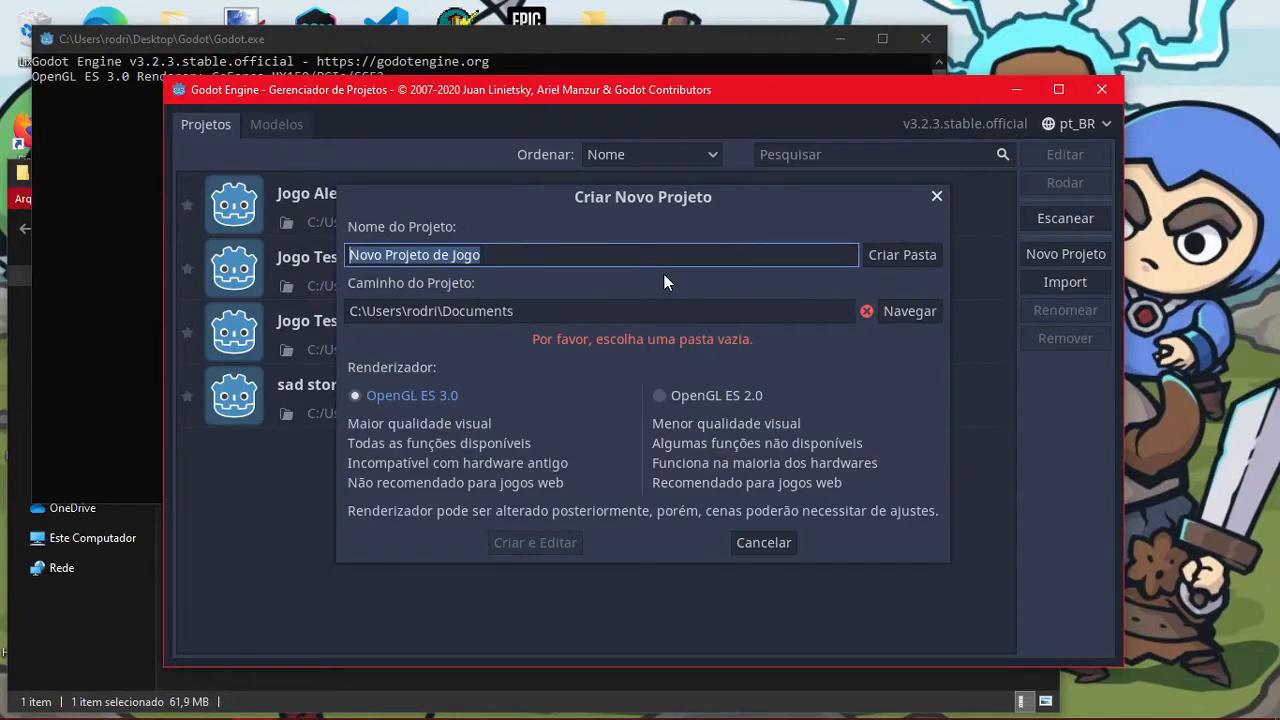
pyautogui.write('Futdown')
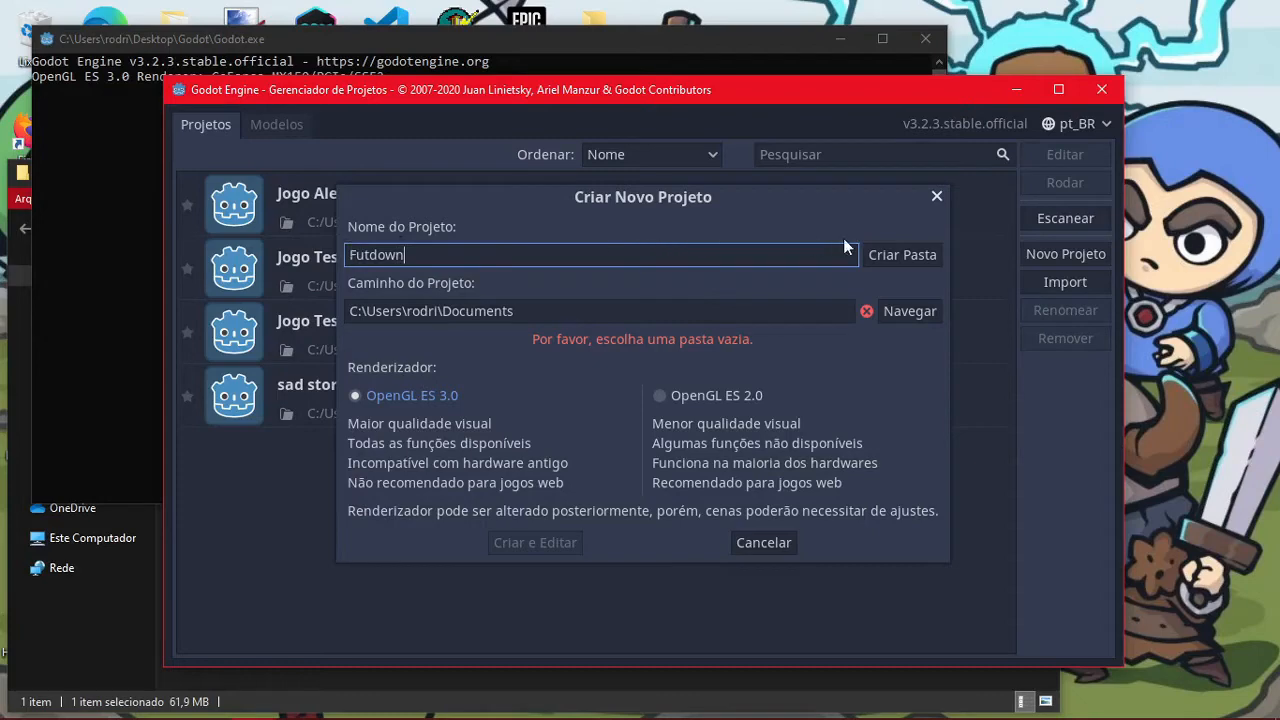
pyautogui.click(889, 252)
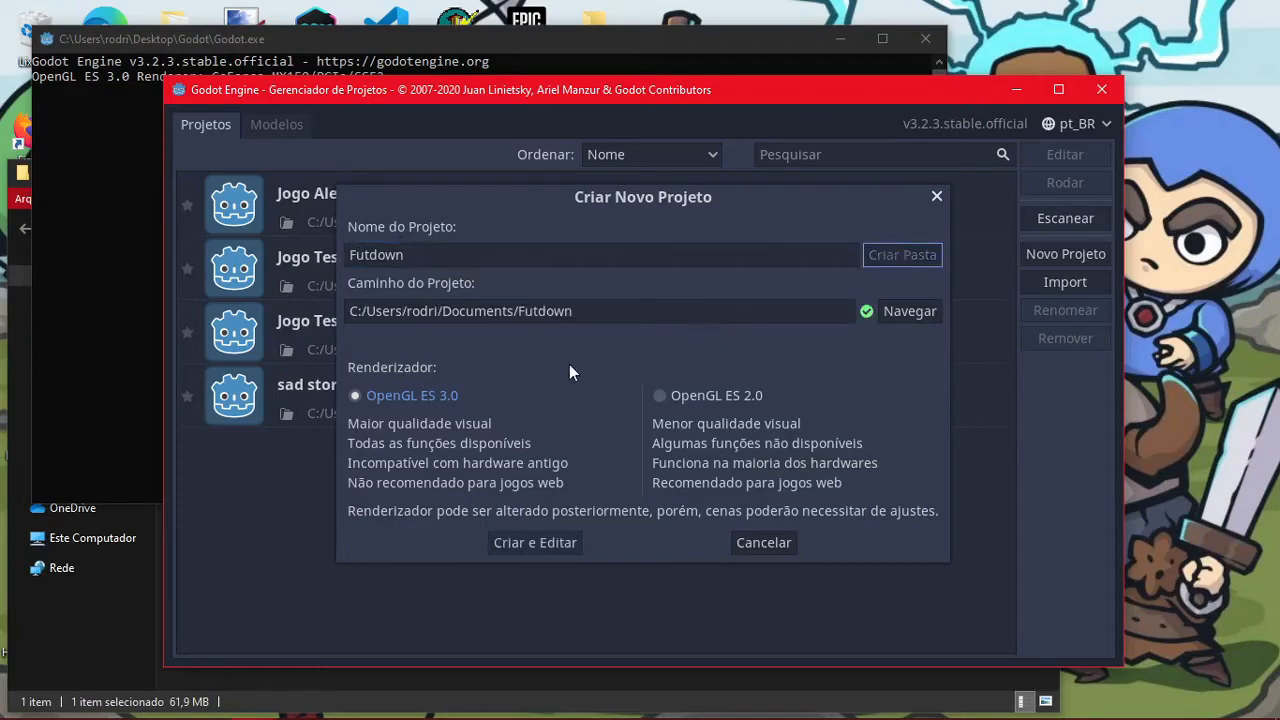
pyautogui.click(693, 395)
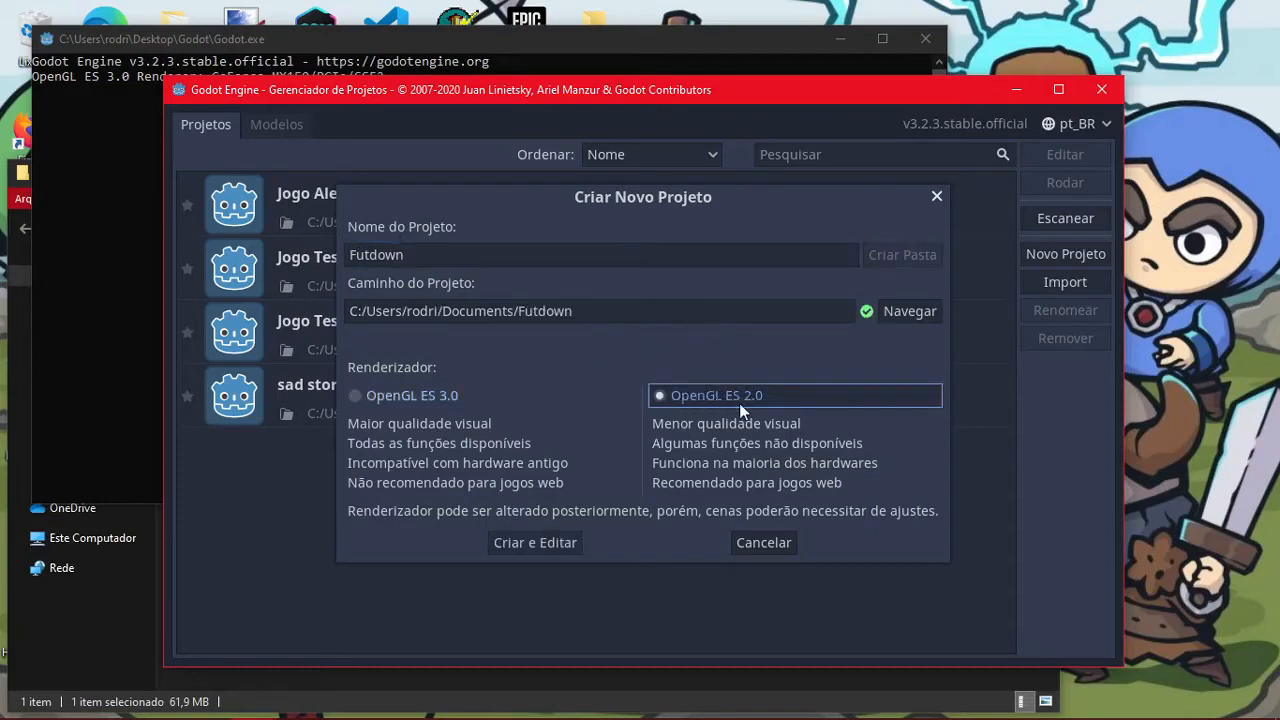
pyautogui.click(515, 542)
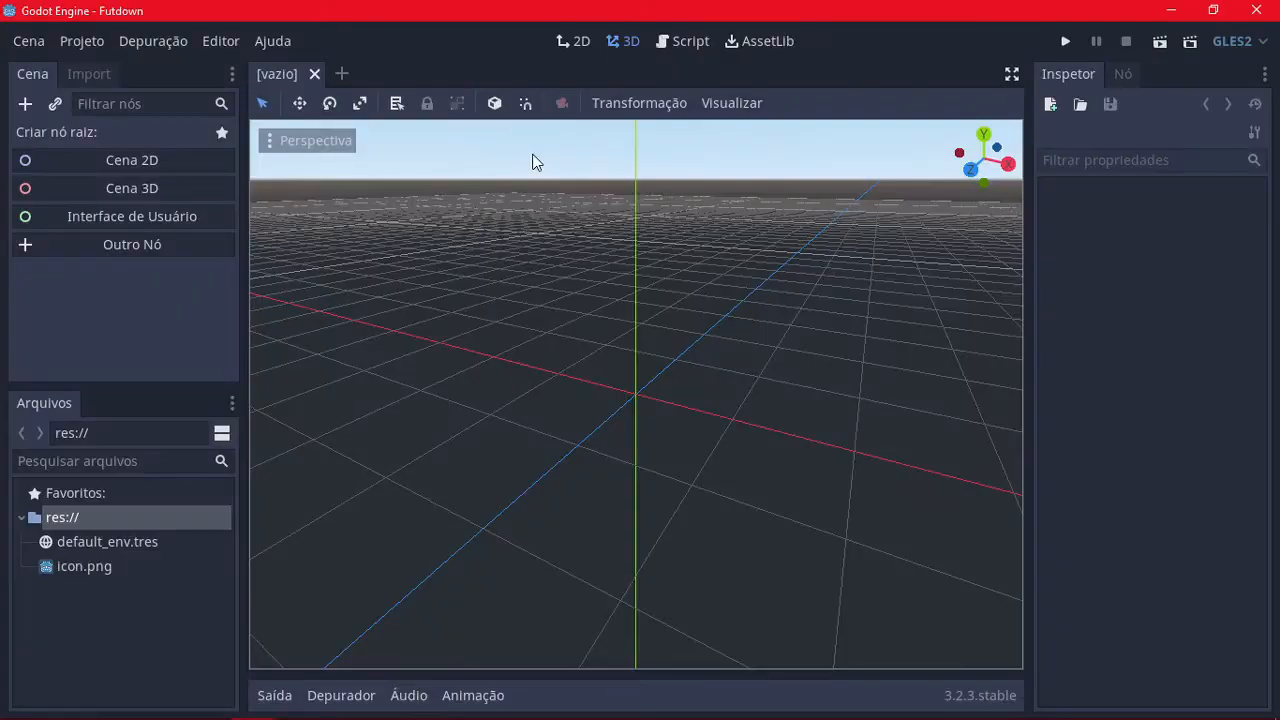
# Step: Set the editor viewport to the 2D workspace
pyautogui.click(575, 43)
pyautogui.click(627, 43)
pyautogui.click(575, 45)
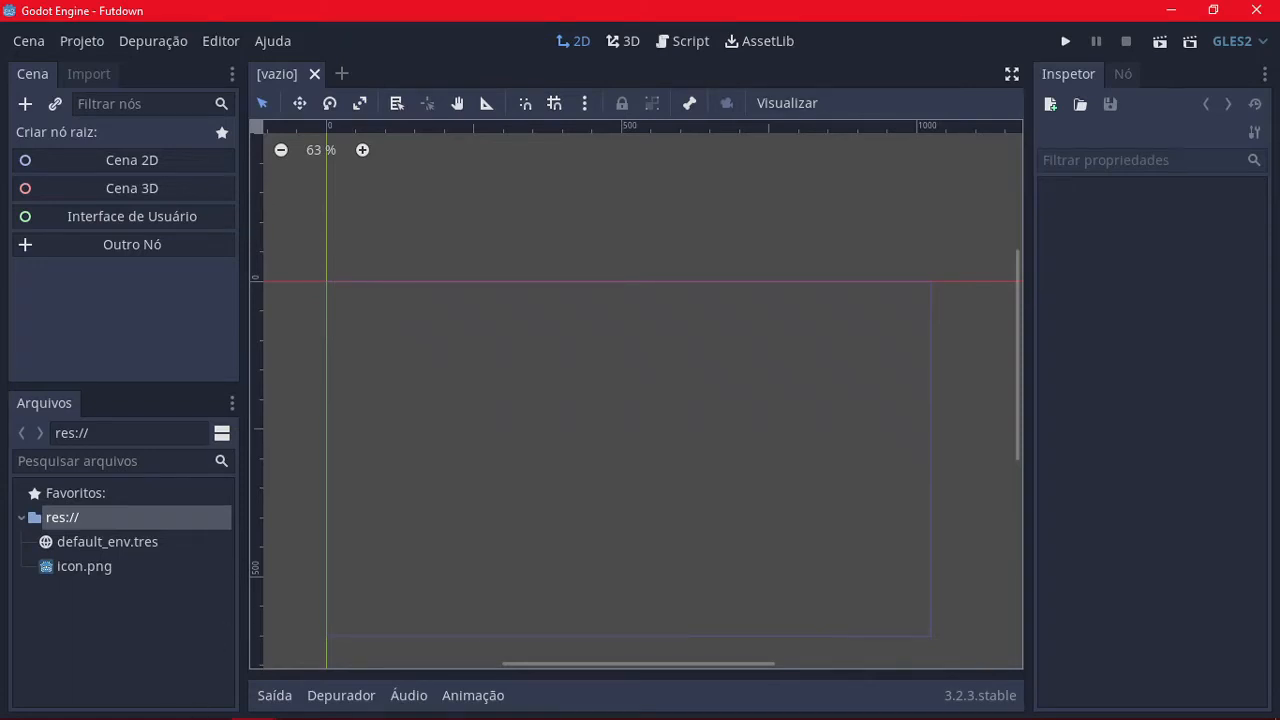
# Step: Switch to Notepad to review the "2 jogadores" entry and its behaviours, and return to Godot
pyautogui.click(207, 701)
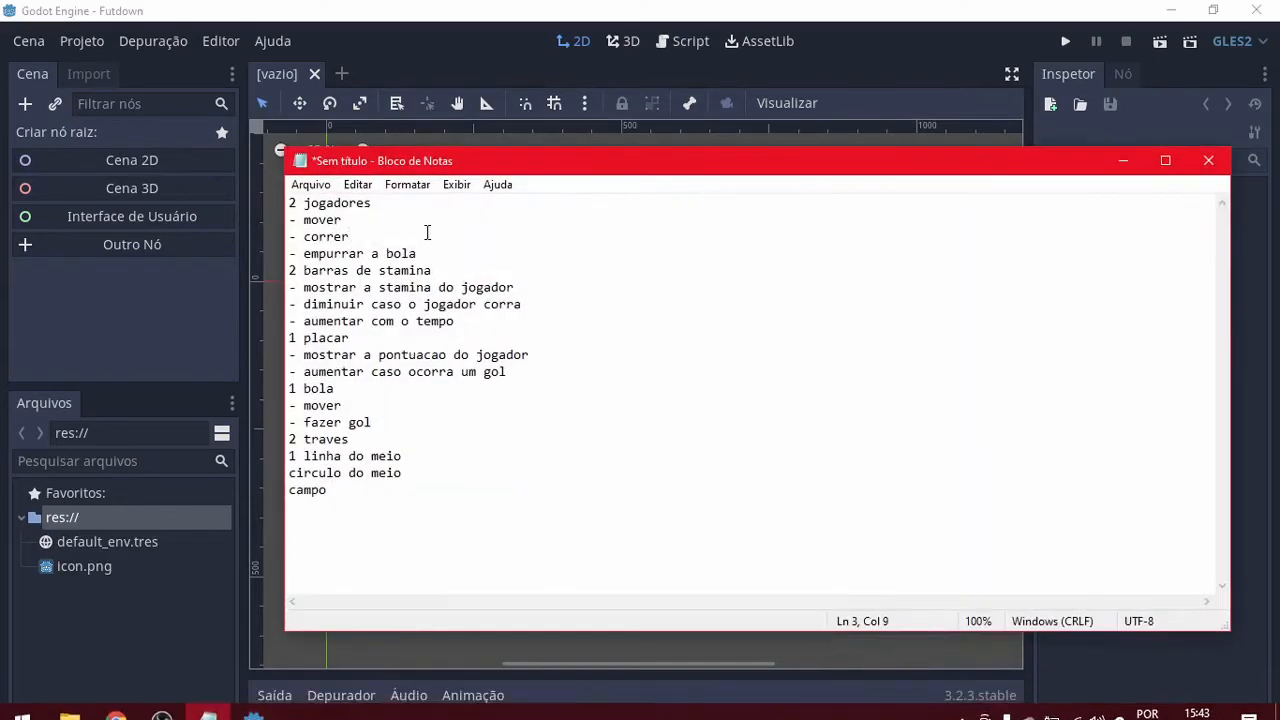
pyautogui.moveTo(304, 203)
pyautogui.mouseDown()
pyautogui.moveTo(443, 220)
pyautogui.moveTo(484, 258)
pyautogui.moveTo(298, 218)
pyautogui.mouseUp()
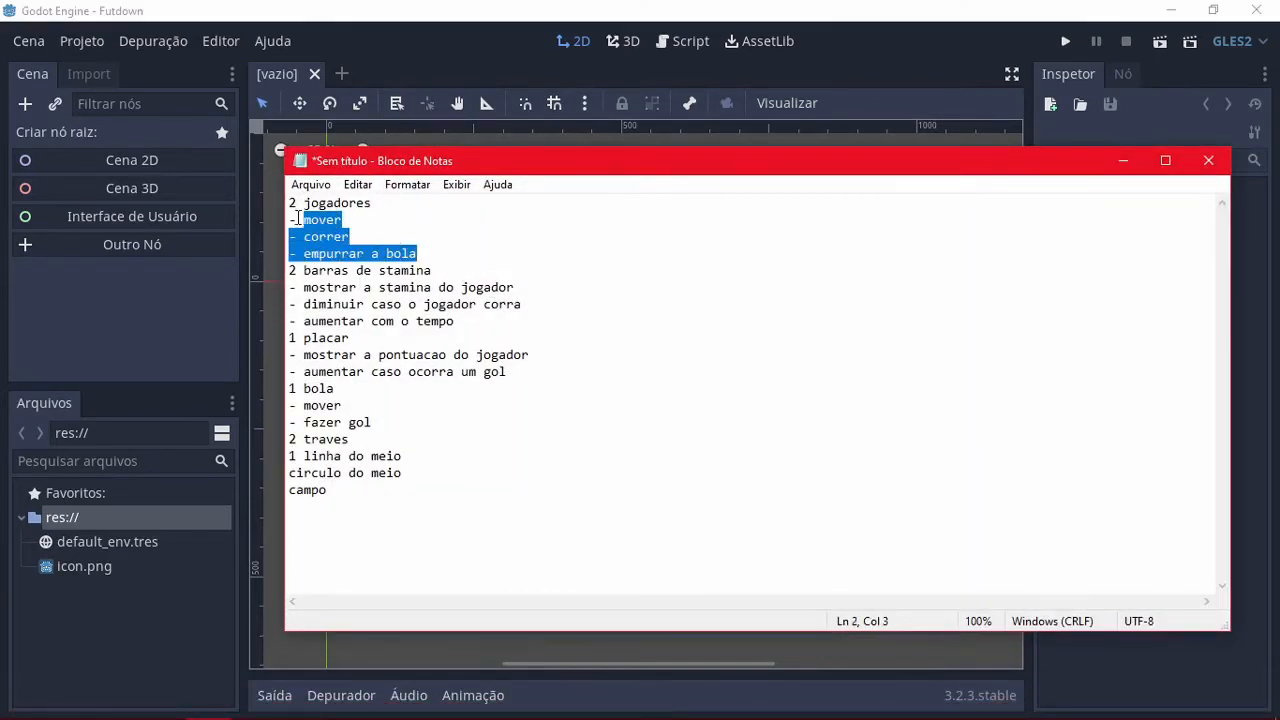
pyautogui.click(382, 217)
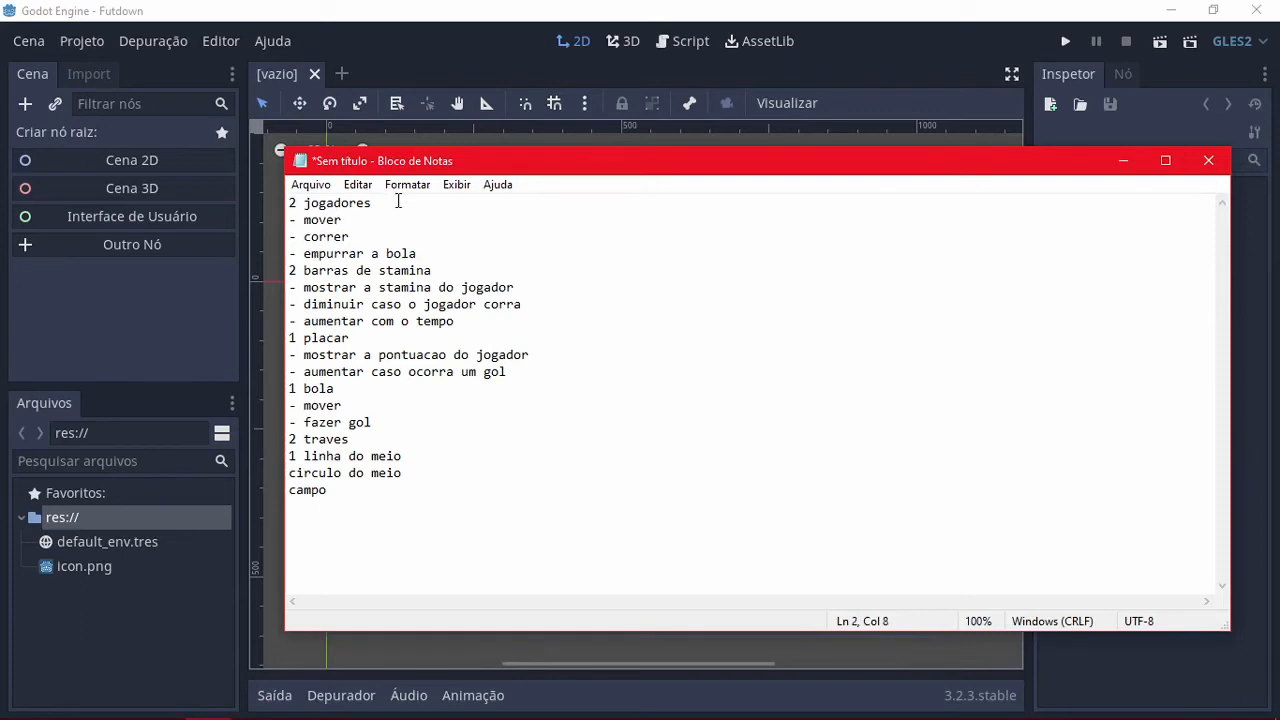
pyautogui.moveTo(398, 201); pyautogui.dragTo(291, 204)
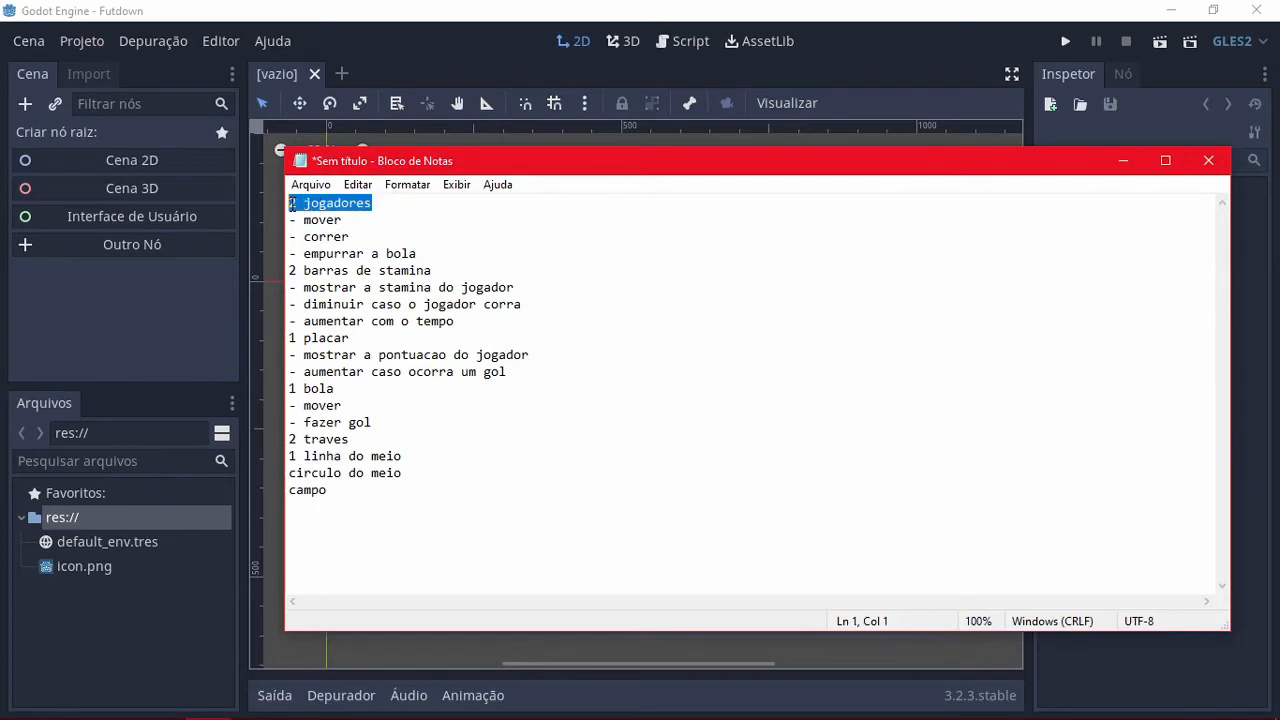
pyautogui.click(394, 214)
pyautogui.moveTo(394, 206); pyautogui.dragTo(305, 205)
pyautogui.click(359, 206)
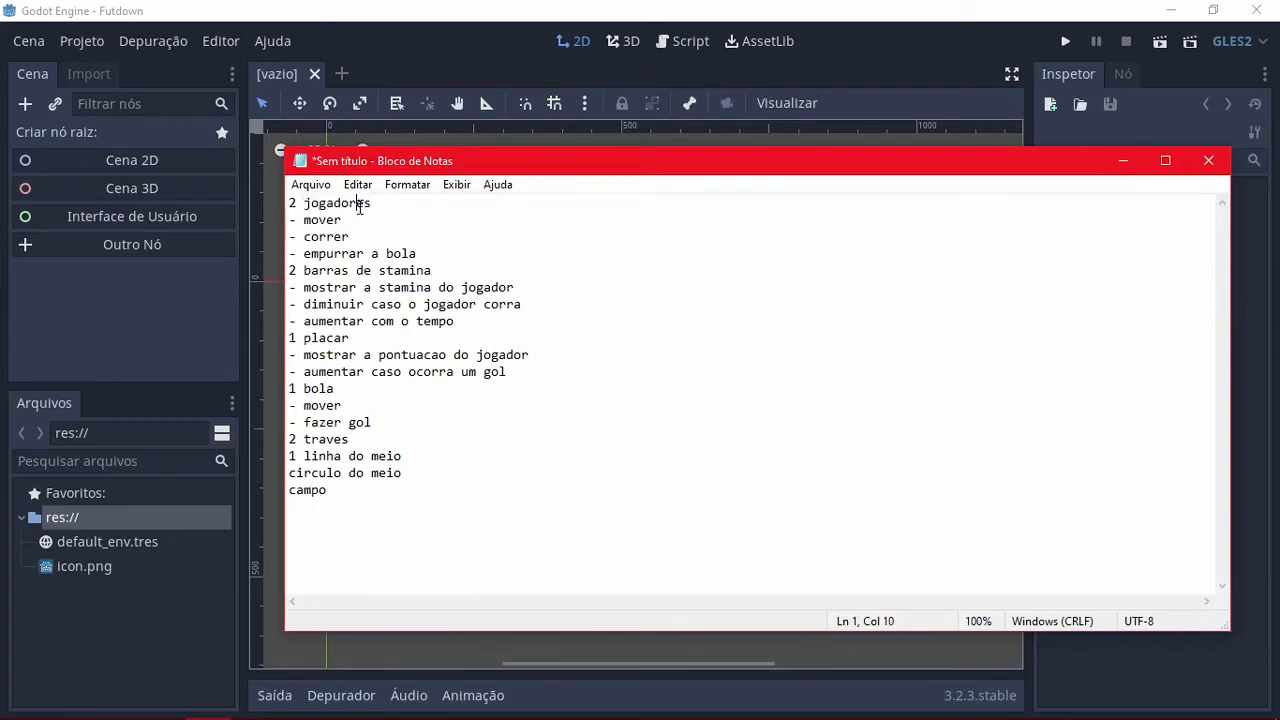
pyautogui.click(1123, 160)
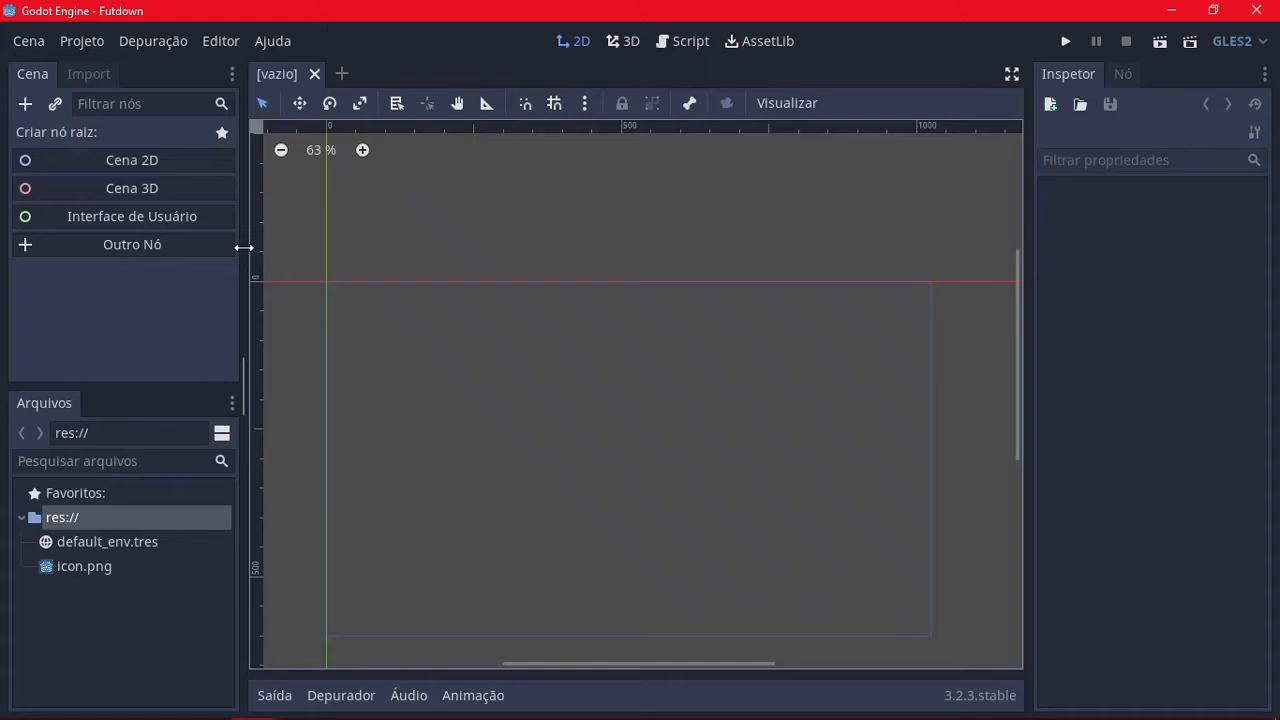
# Step: Start creating a new node and look through the types grouped under Spatial
pyautogui.click(26, 104)
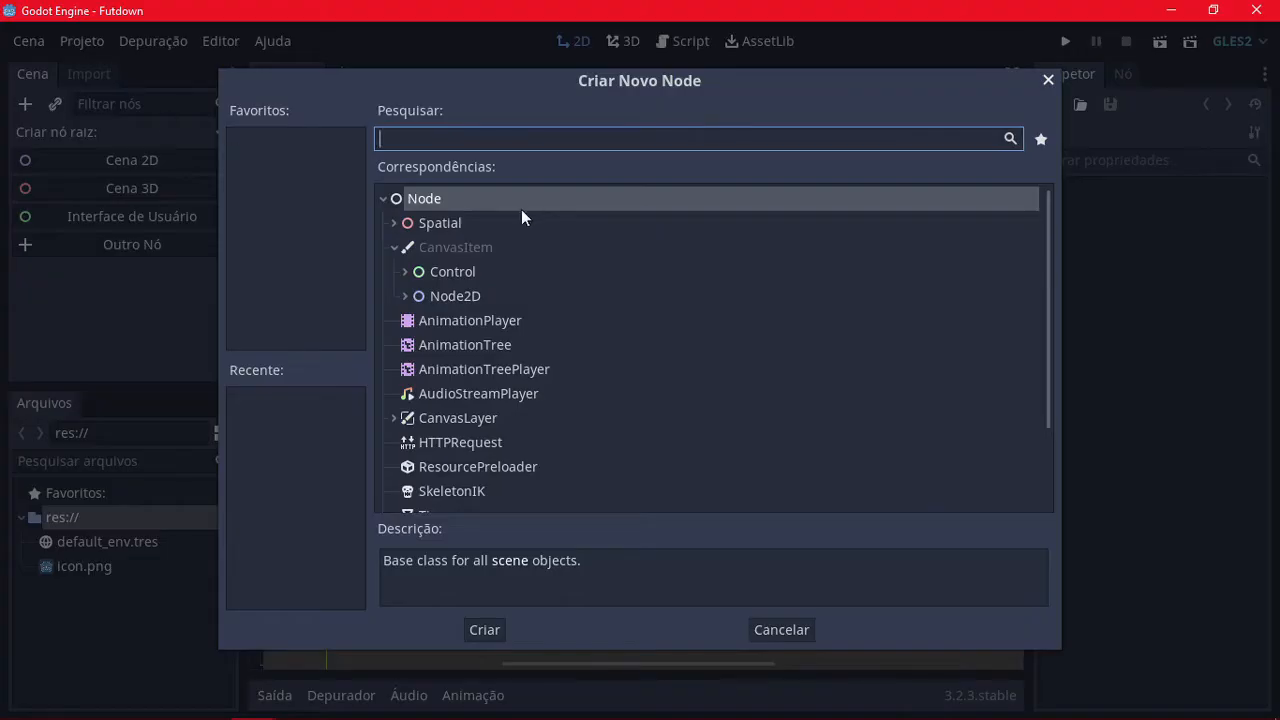
pyautogui.click(394, 222)
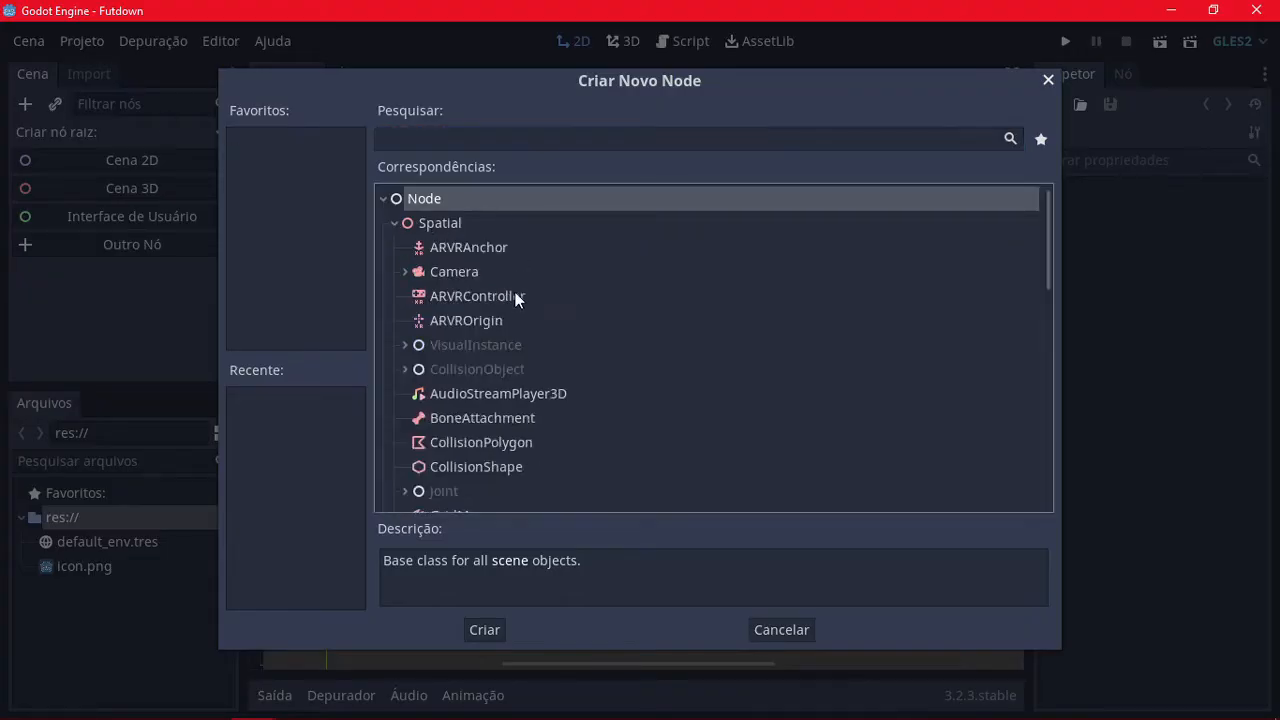
pyautogui.click(393, 224)
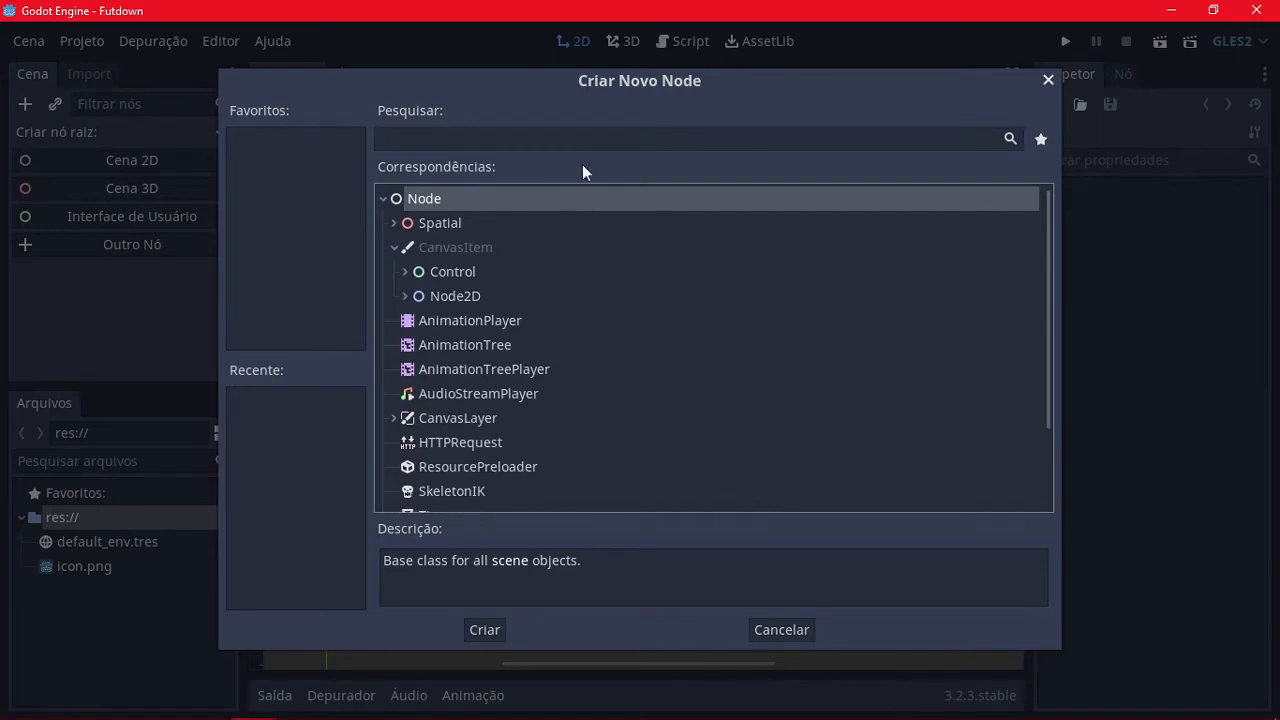
# Step: Search the node types for "static", "kinematic" and "rigidbody" to examine the available physics bodies
pyautogui.click(628, 137)
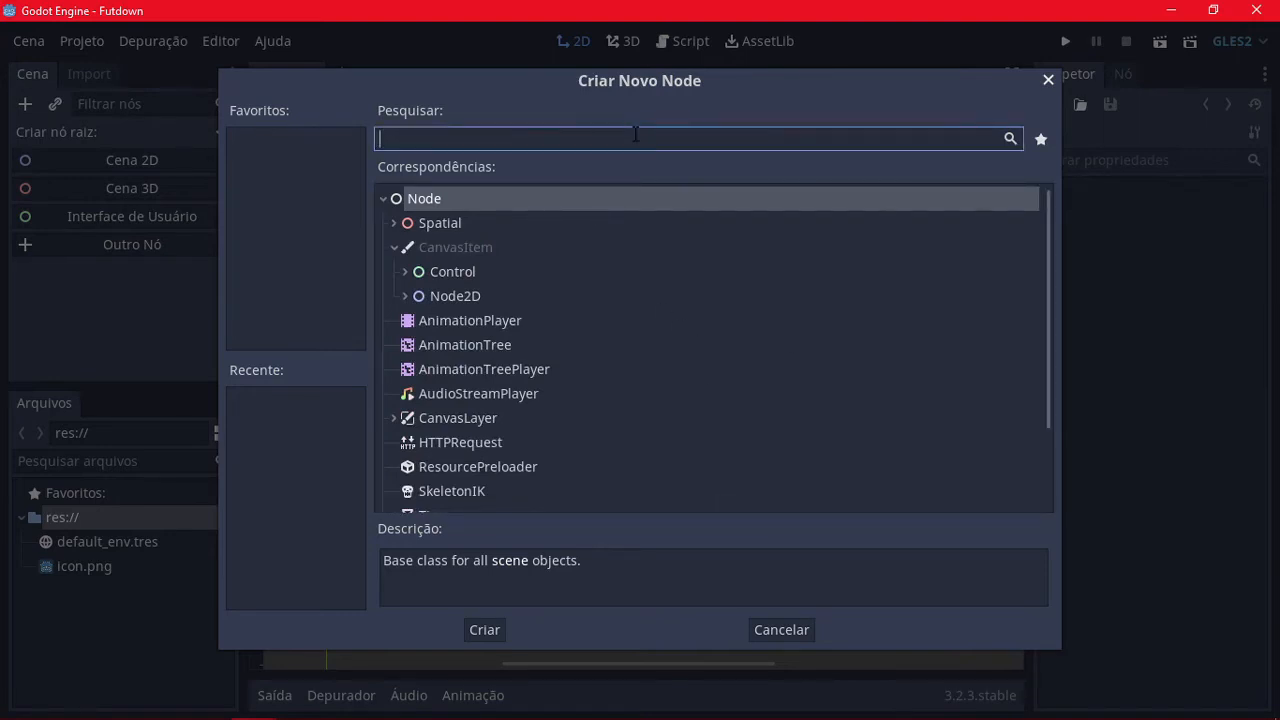
pyautogui.write('static')
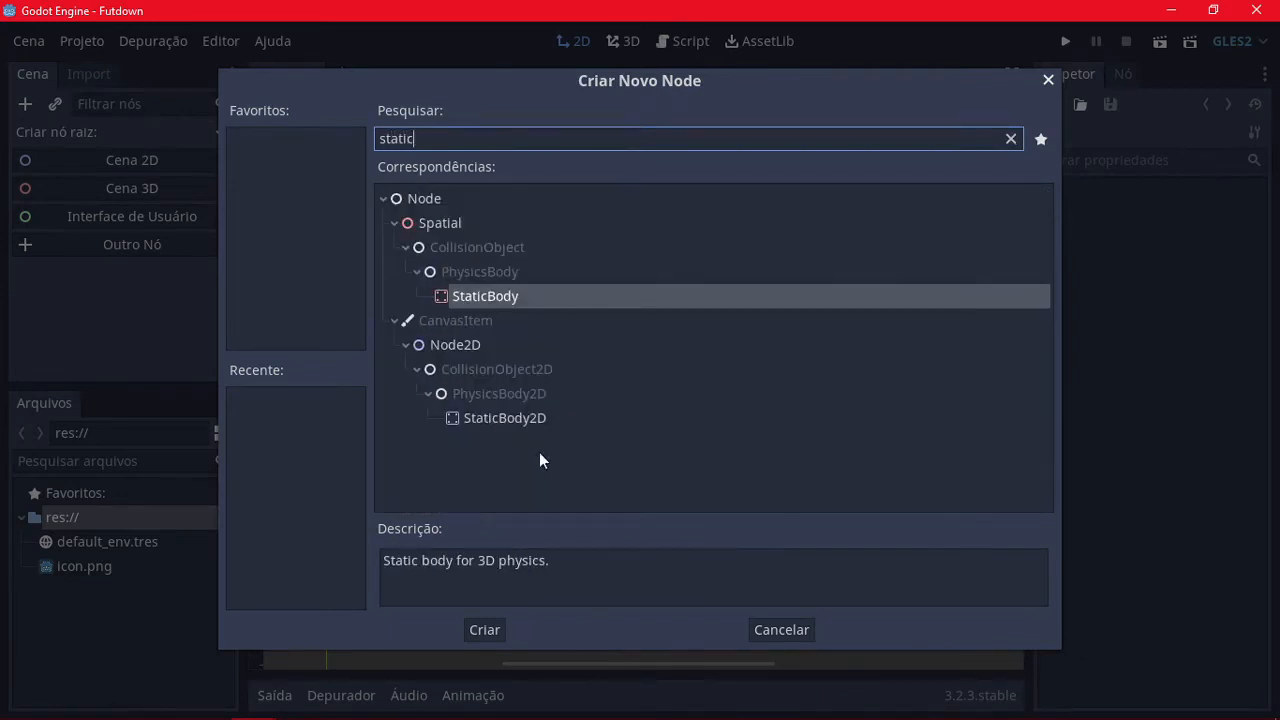
pyautogui.hotkey('ctrl', 'a')
pyautogui.write('kinematic')
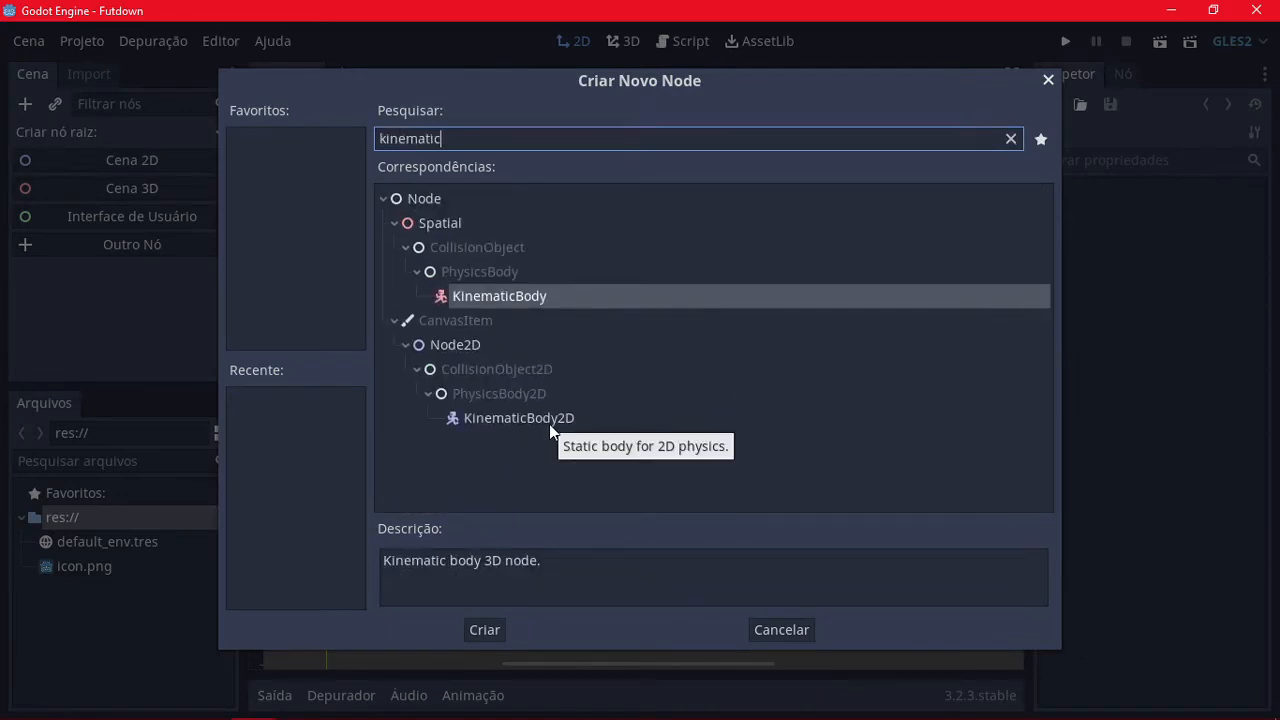
pyautogui.hotkey('ctrl', 'a')
pyautogui.write('rigidbdo')
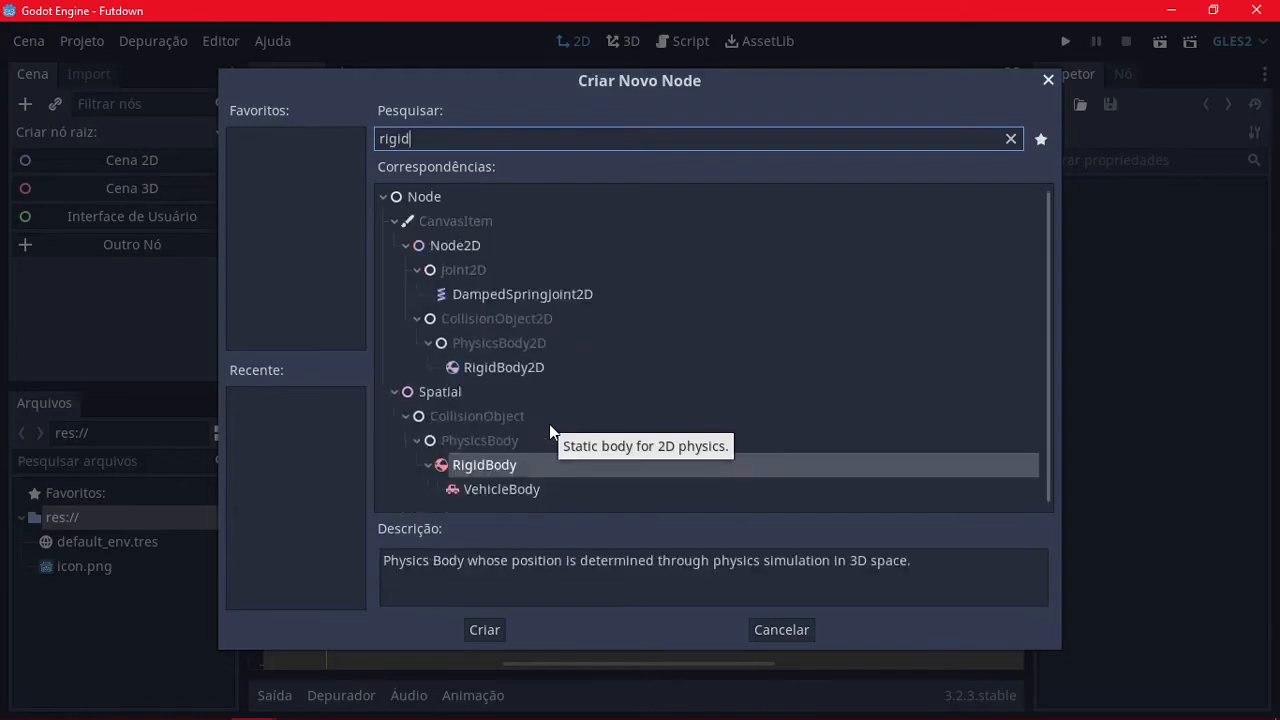
pyautogui.press('BackSpace')
pyautogui.press('BackSpace')
pyautogui.write('ody')
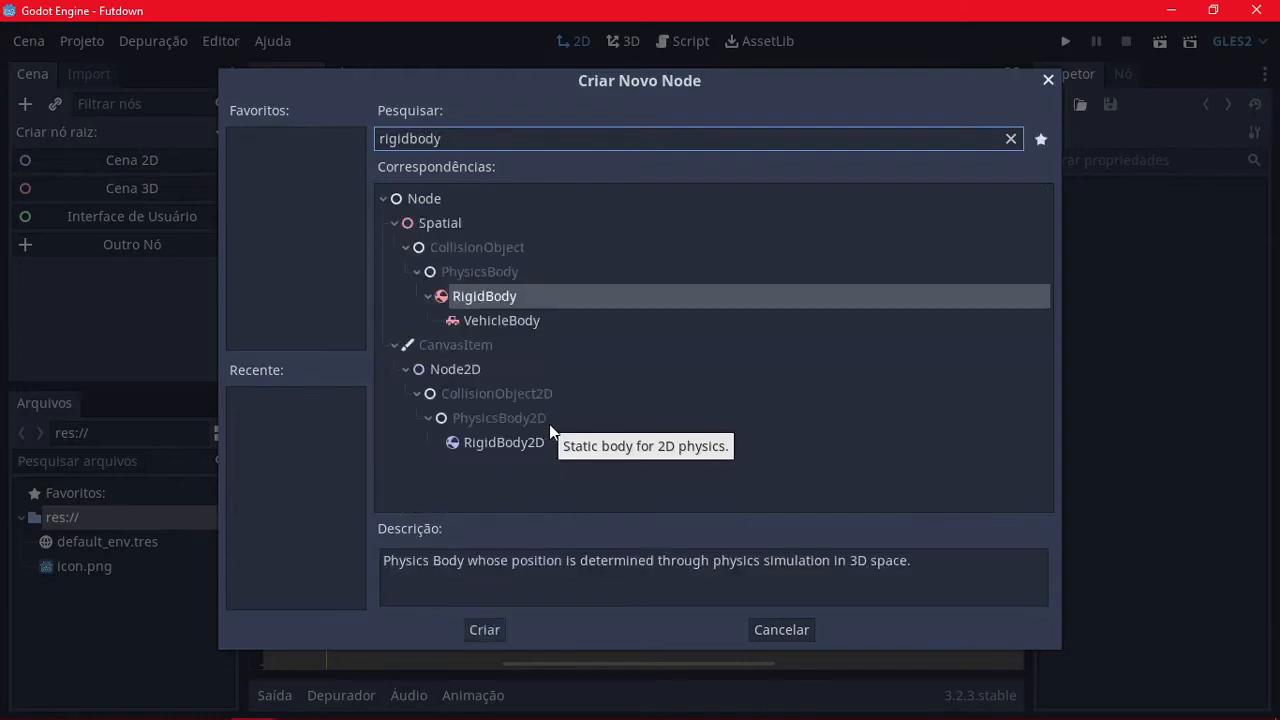
# Step: Search again for "static" and "rigidbody" to read the descriptions of StaticBody2D and RigidBody2D
pyautogui.hotkey('ctrl', 'a')
pyautogui.write('static')
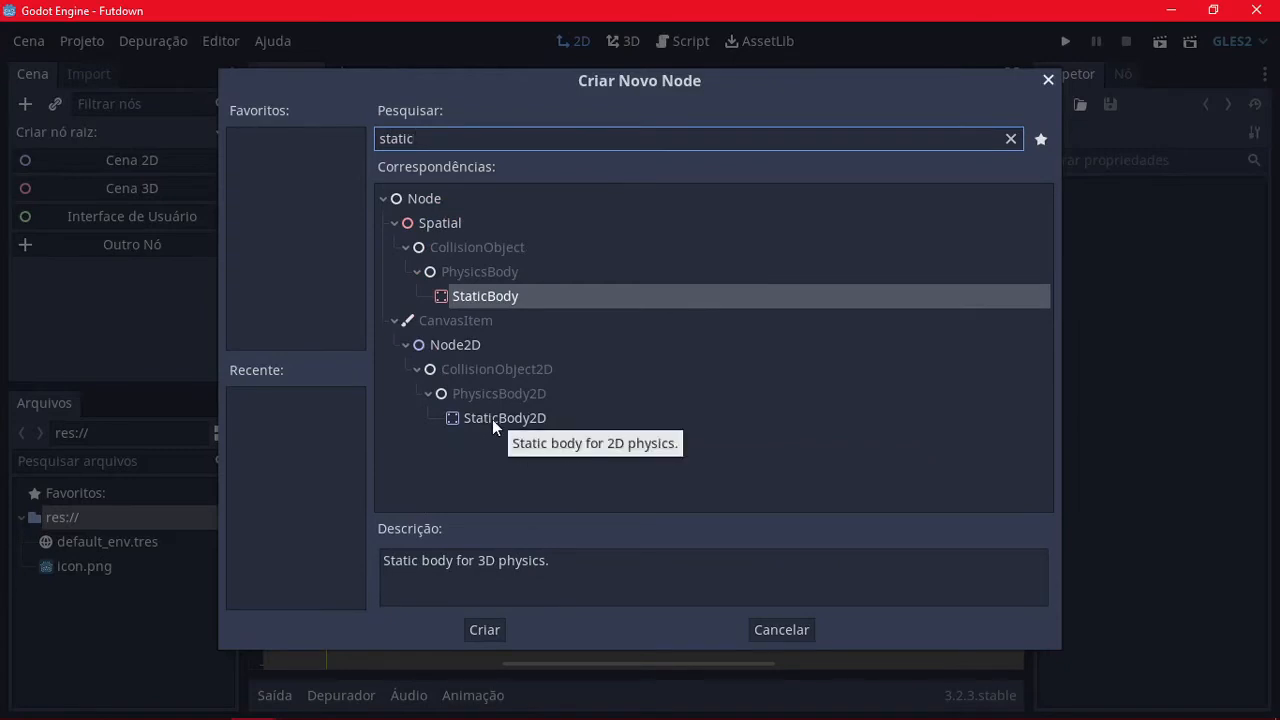
pyautogui.hotkey('ctrl', 'a')
pyautogui.write('rigidbody')
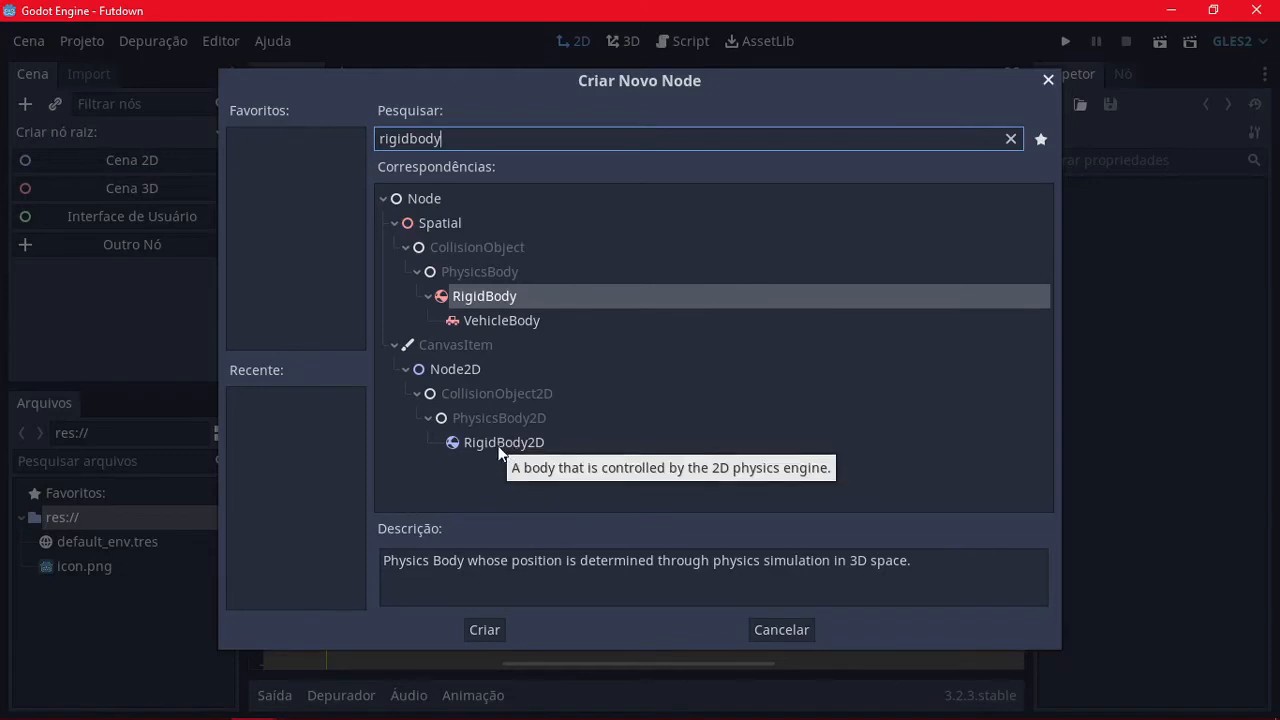
# Step: Search for "kinematic" and create a KinematicBody2D as the scene's root node
pyautogui.hotkey('ctrl', 'a')
pyautogui.write('kinematic')
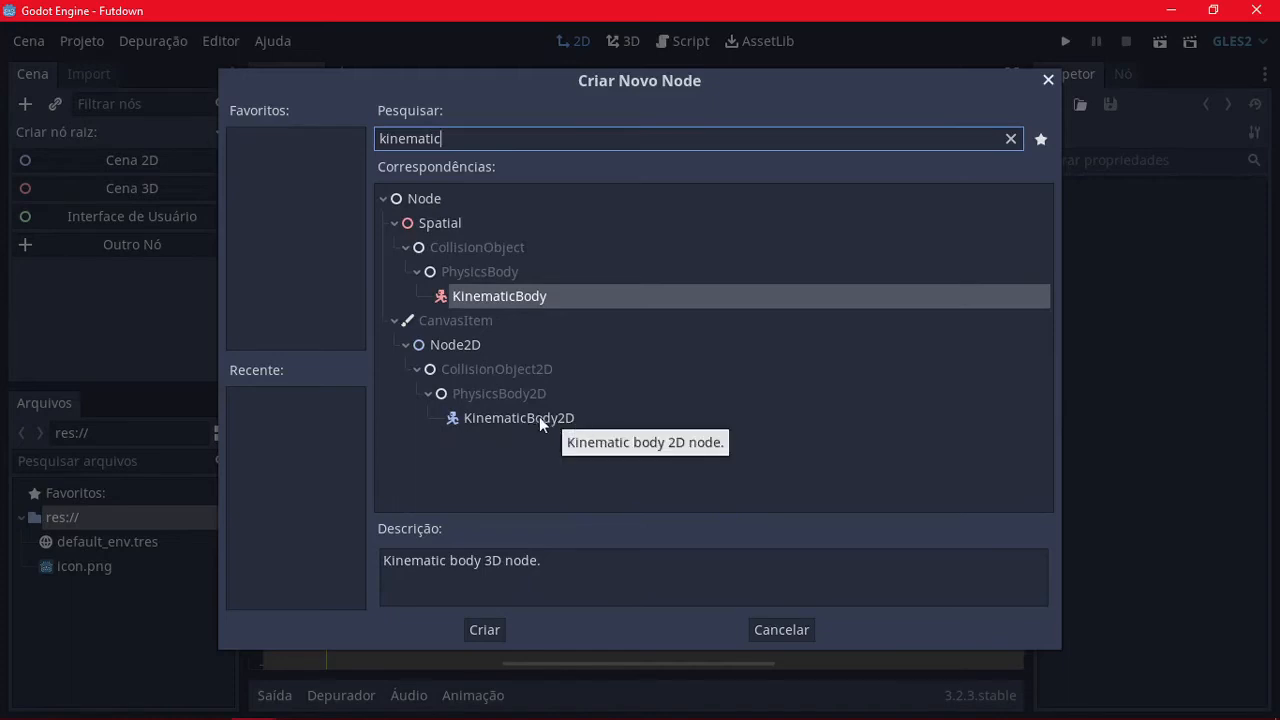
pyautogui.click(512, 419)
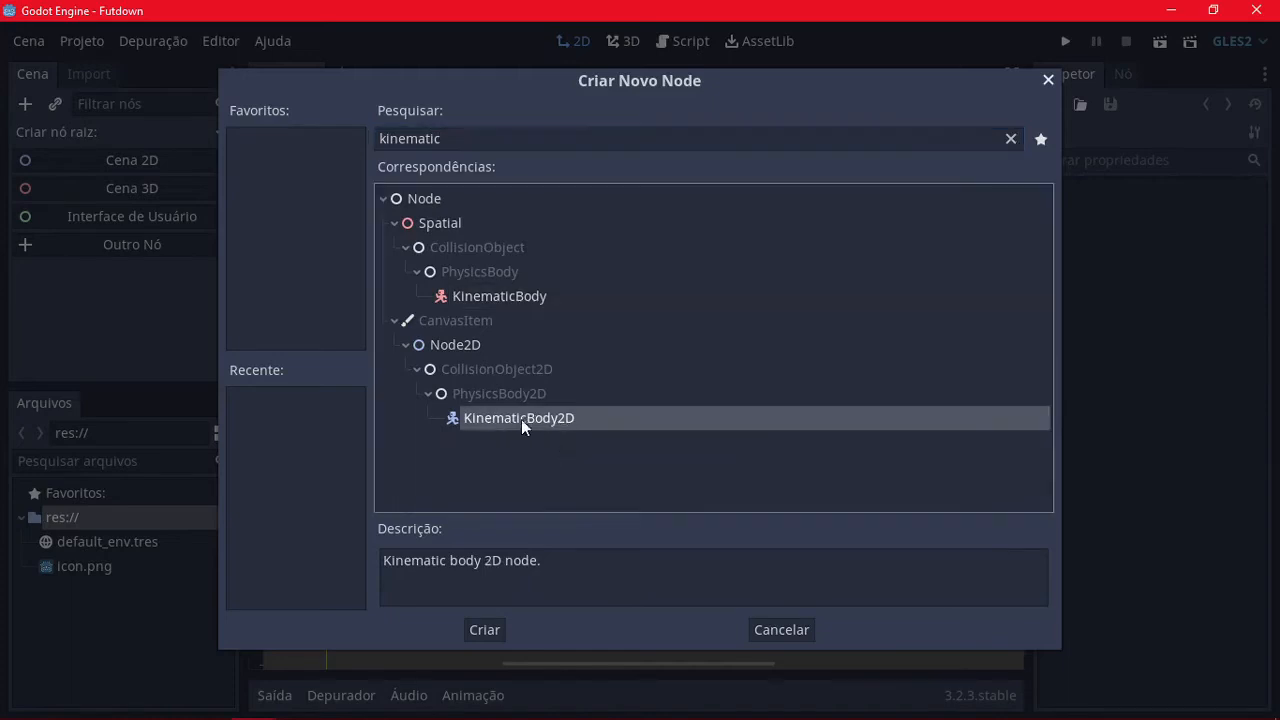
pyautogui.click(484, 630)
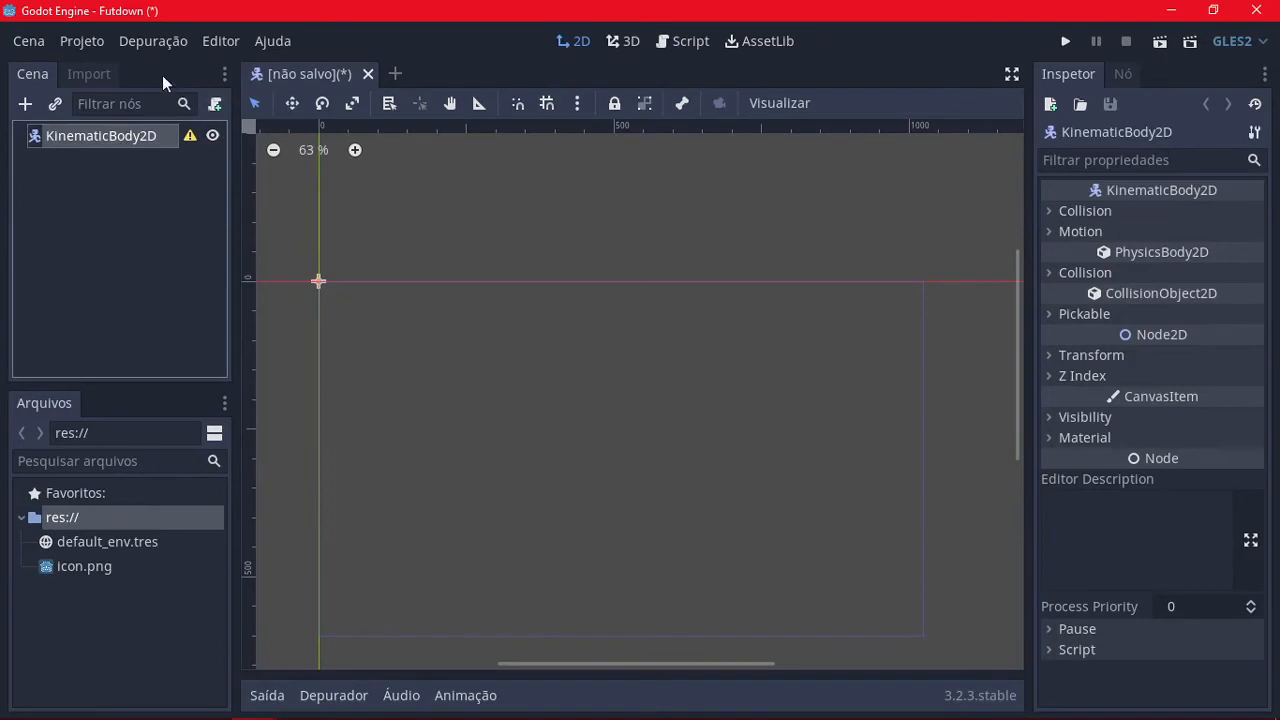
pyautogui.rightClick(113, 136)
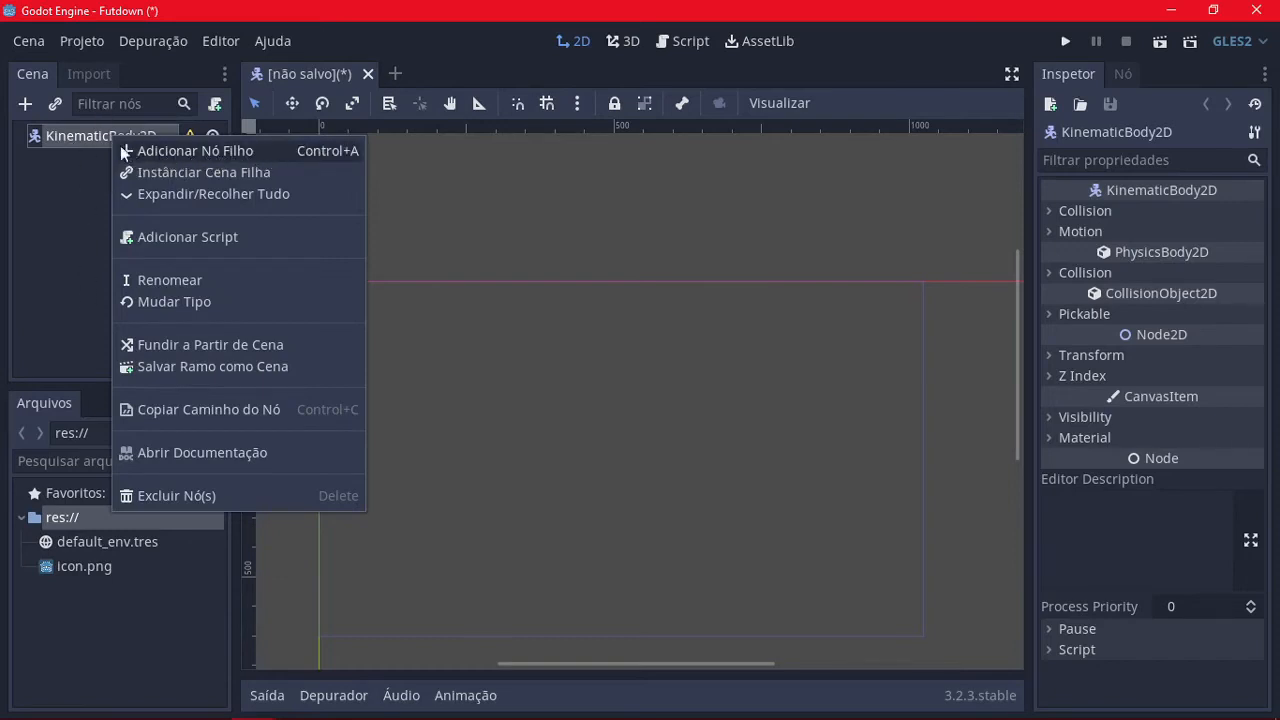
pyautogui.click(89, 148)
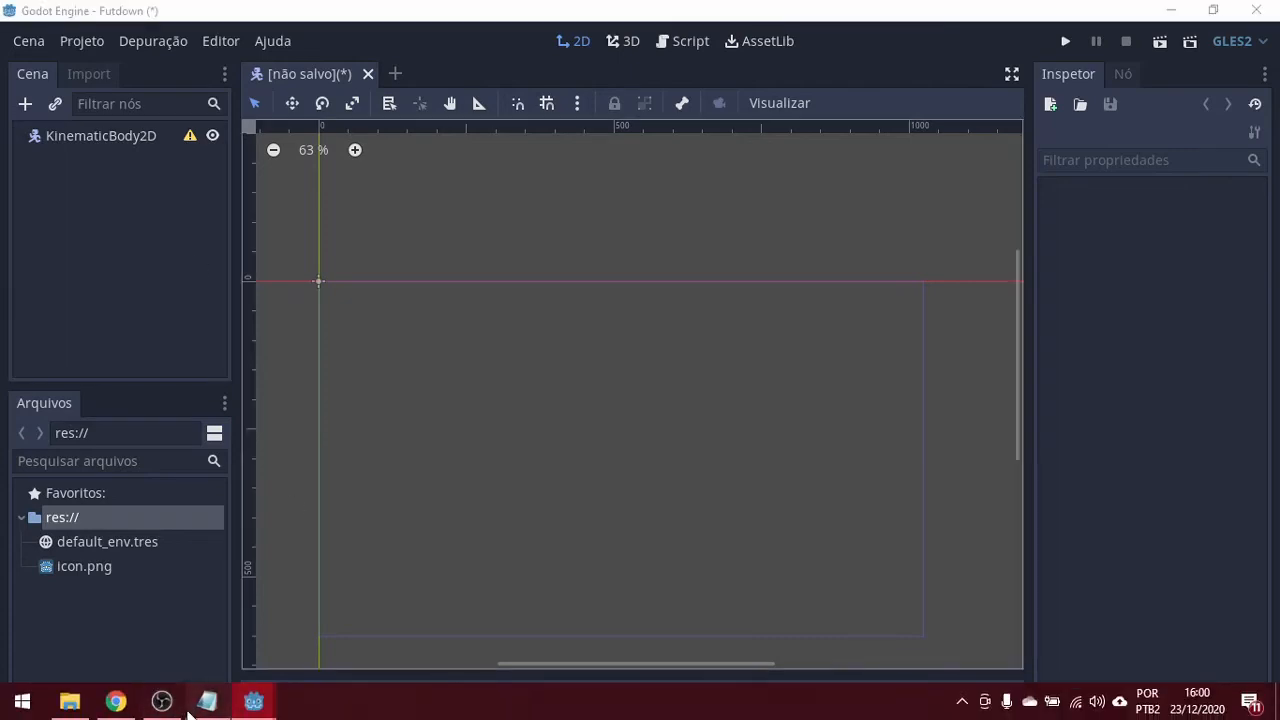
# Step: Check the game plan in Notepad, and add a Sprite child node to the KinematicBody2D back in Godot
pyautogui.click(207, 701)
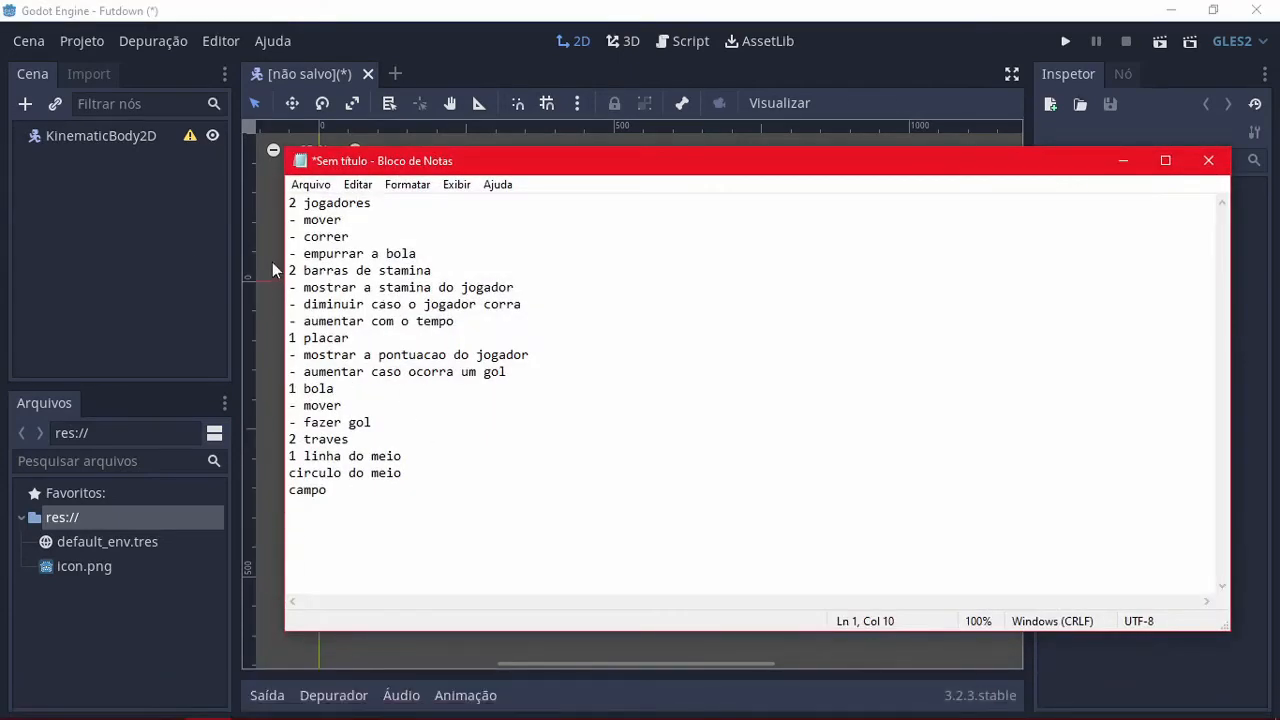
pyautogui.click(272, 262)
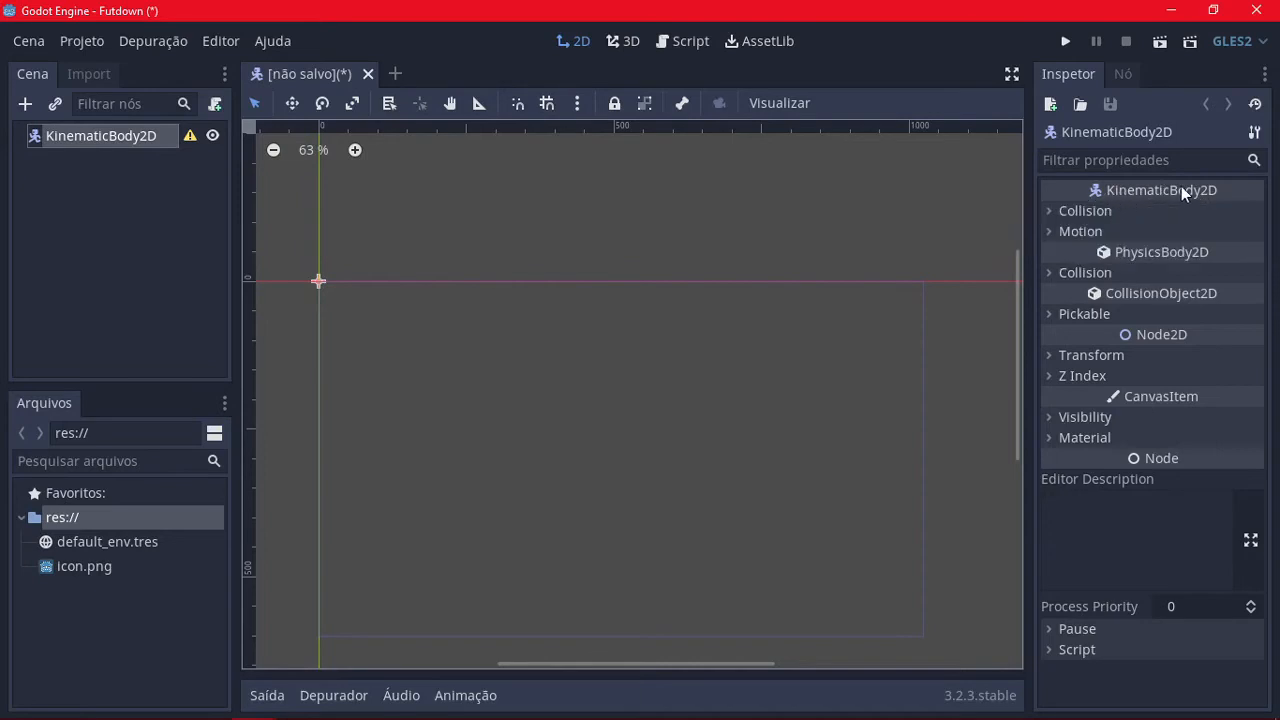
pyautogui.rightClick(125, 139)
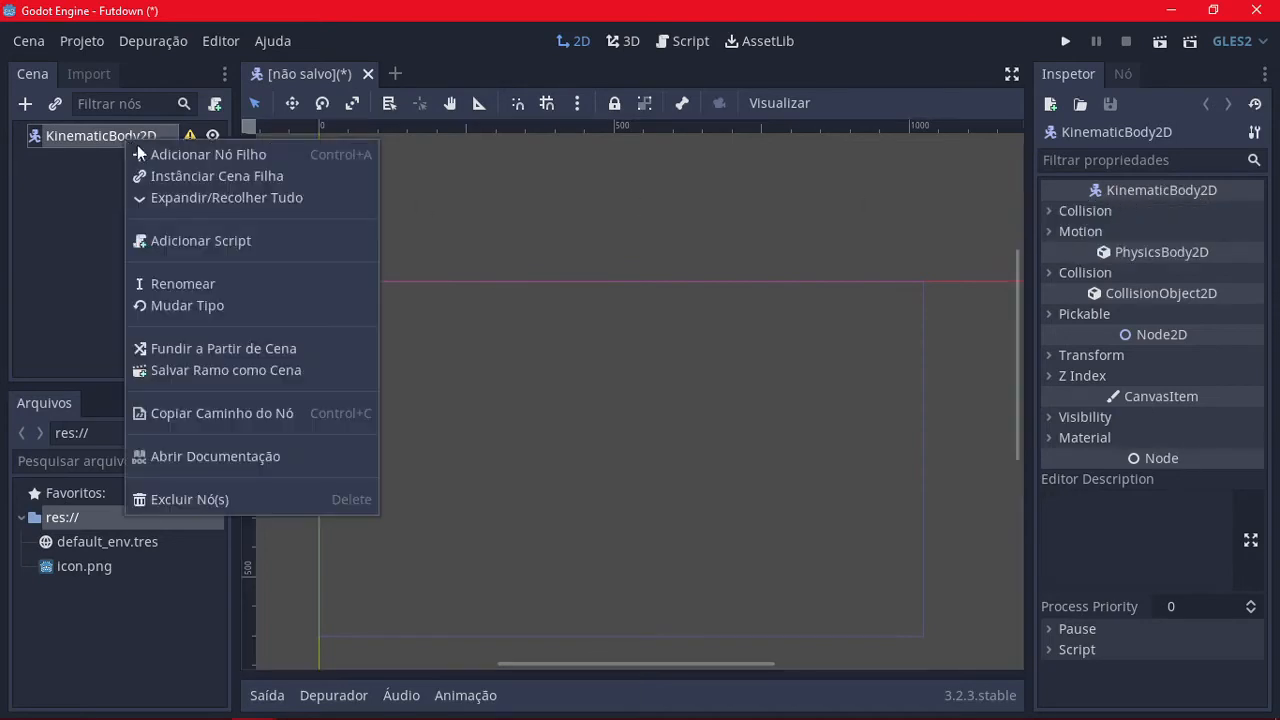
pyautogui.click(149, 152)
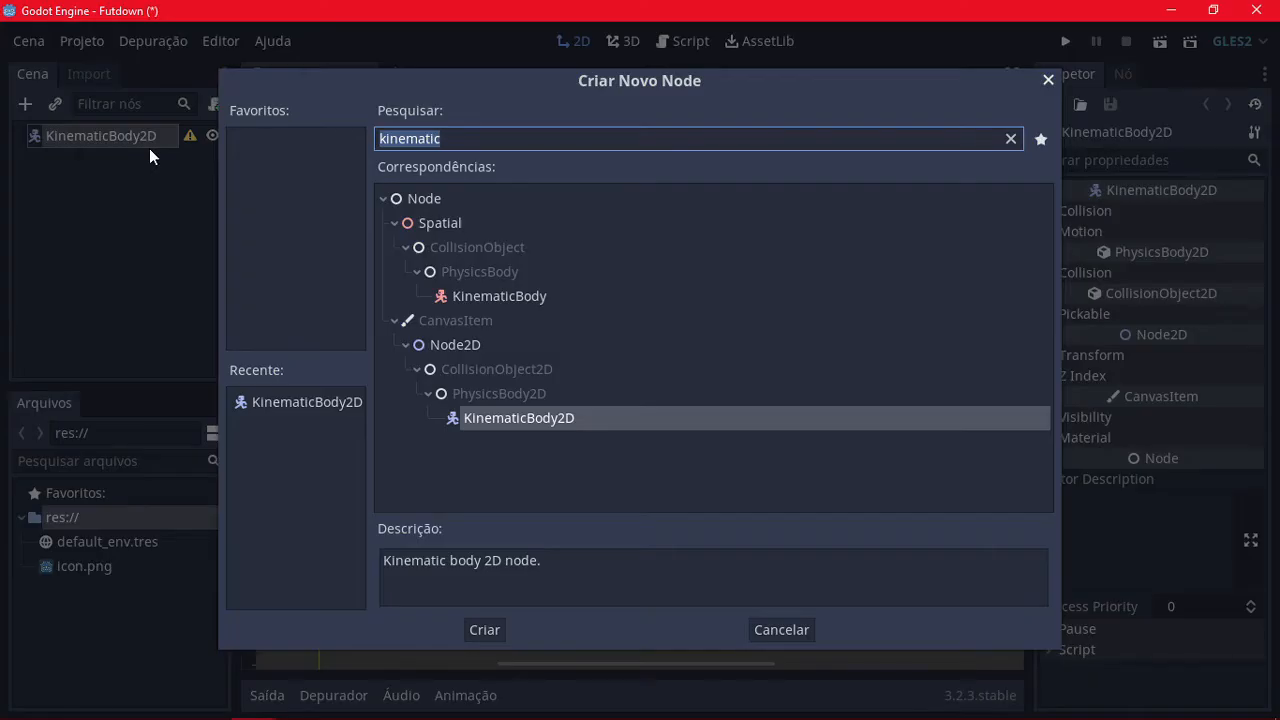
pyautogui.write('sprite')
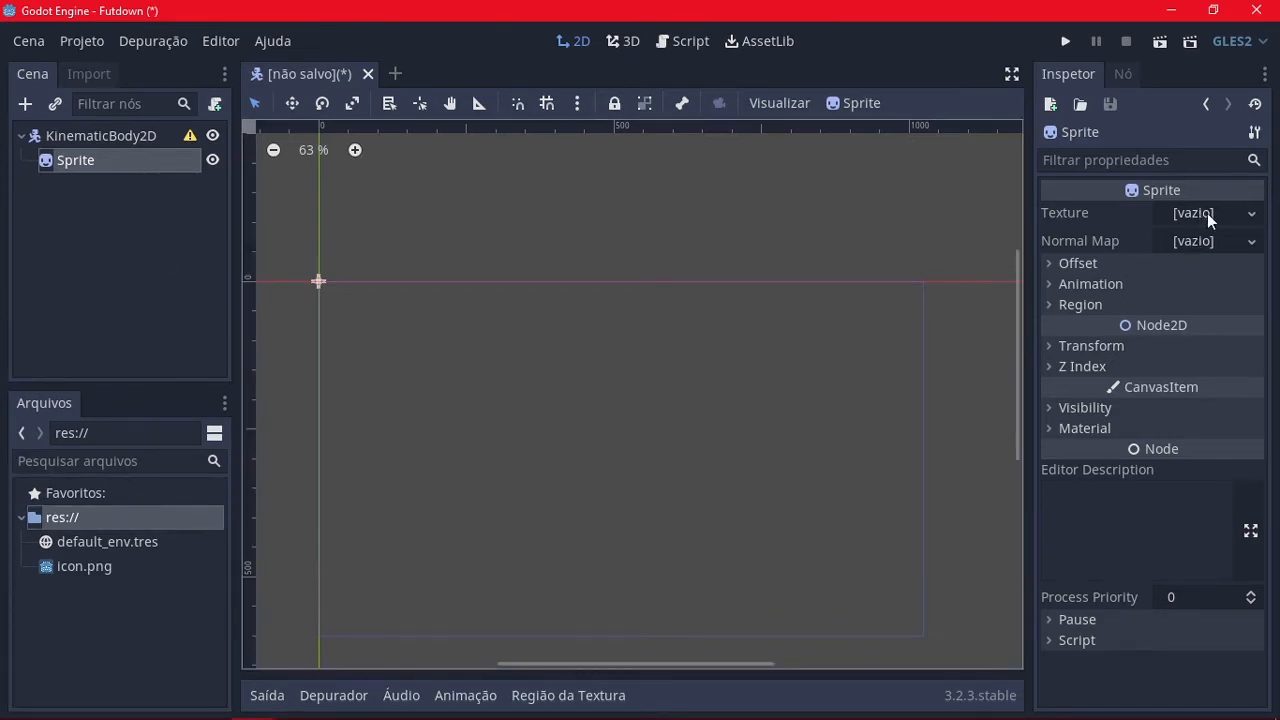
# Step: Assign icon.png from the project files as the Sprite node's texture
pyautogui.doubleClick(104, 567)
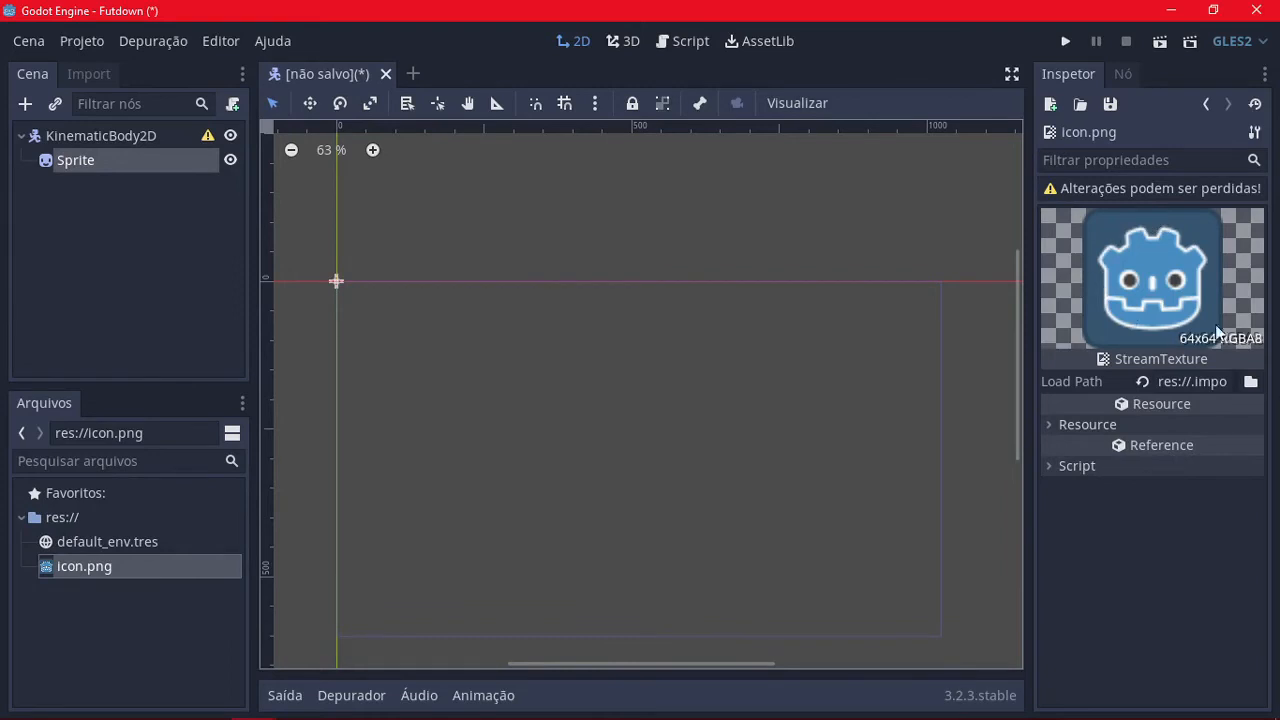
pyautogui.click(123, 166)
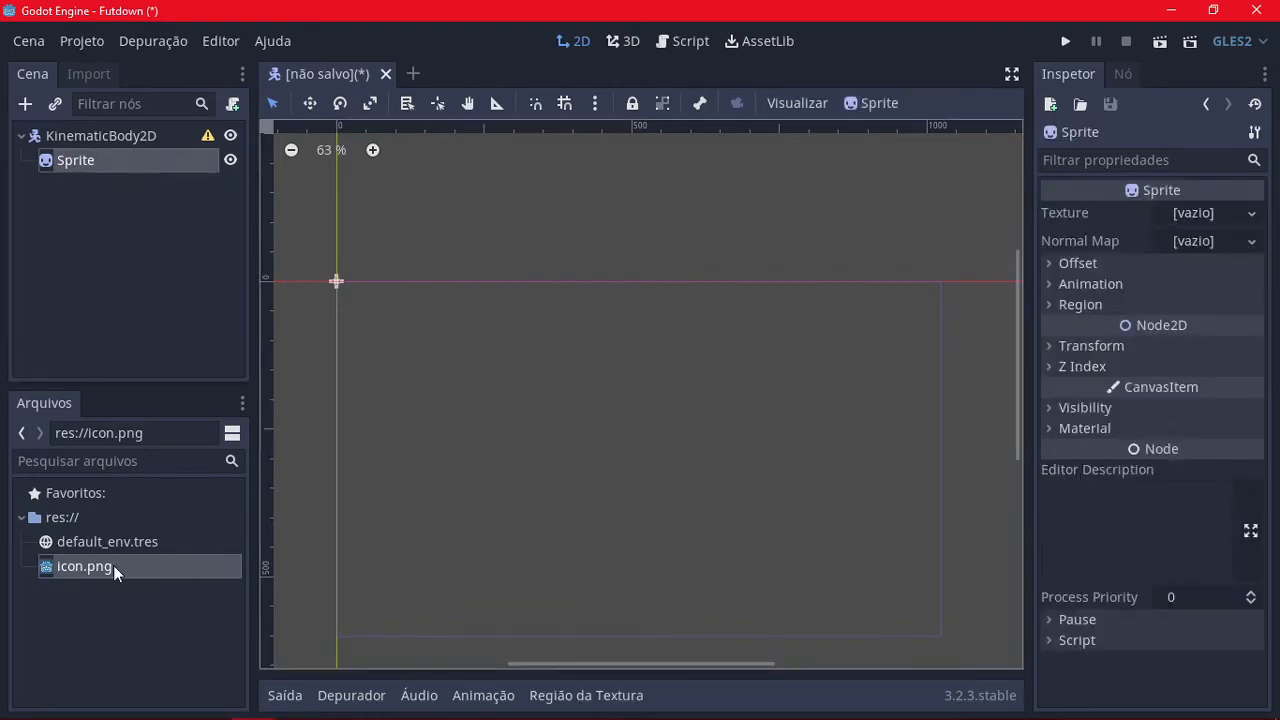
pyautogui.moveTo(113, 565); pyautogui.dragTo(1180, 213)
pyautogui.scroll(1, 377, 282)
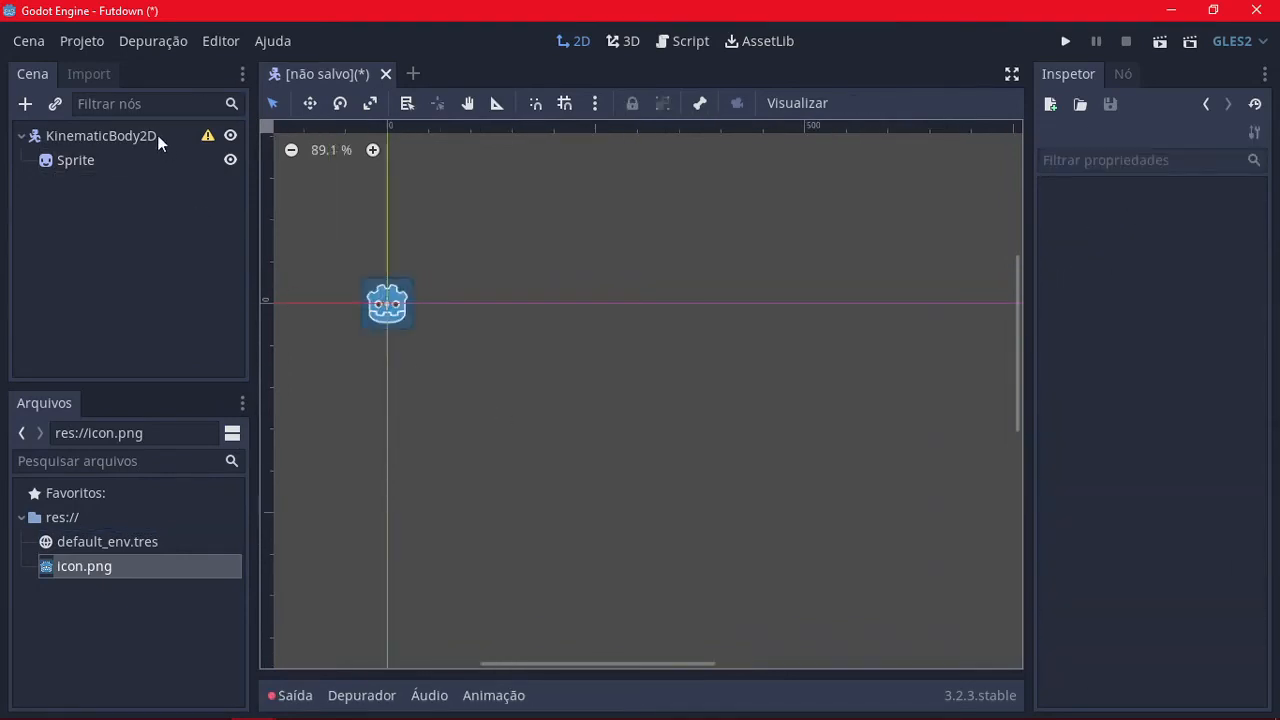
# Step: Read the KinematicBody2D's configuration warning and add a CollisionShape2D child node to that body
pyautogui.click(161, 136)
pyautogui.moveTo(207, 136)
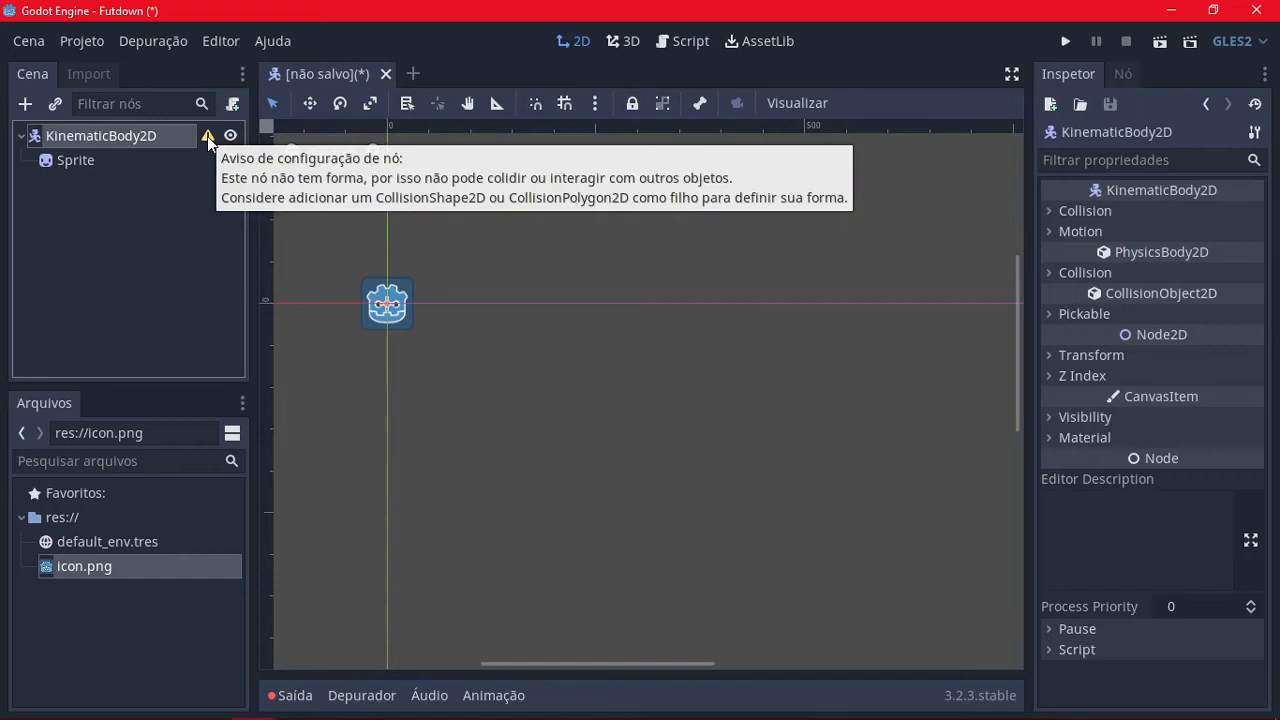
pyautogui.click(140, 166)
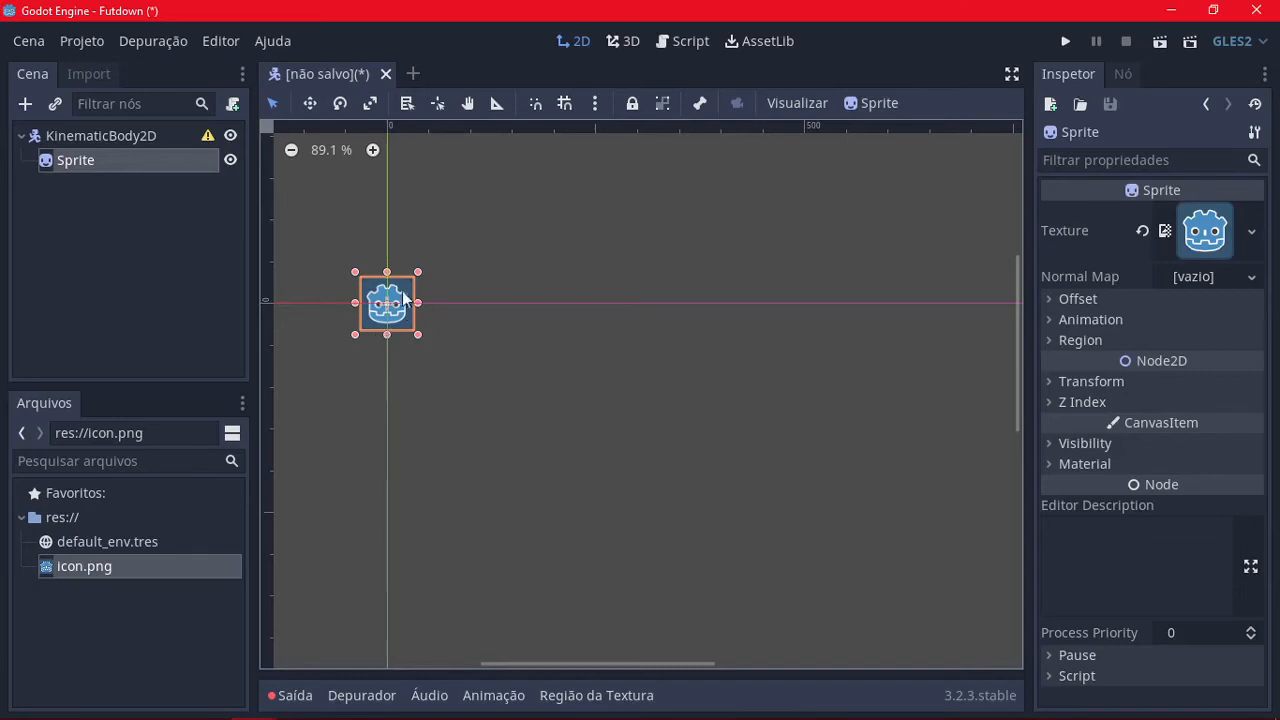
pyautogui.rightClick(142, 138)
pyautogui.click(169, 152)
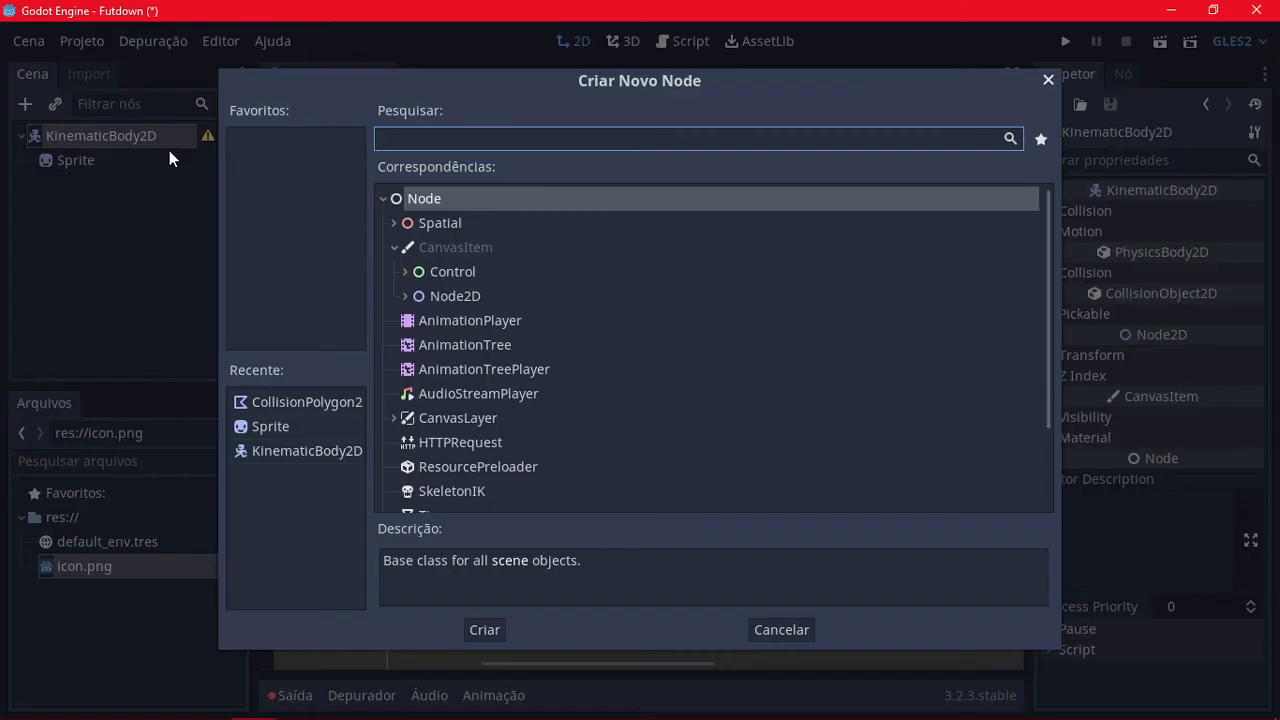
pyautogui.write('collision')
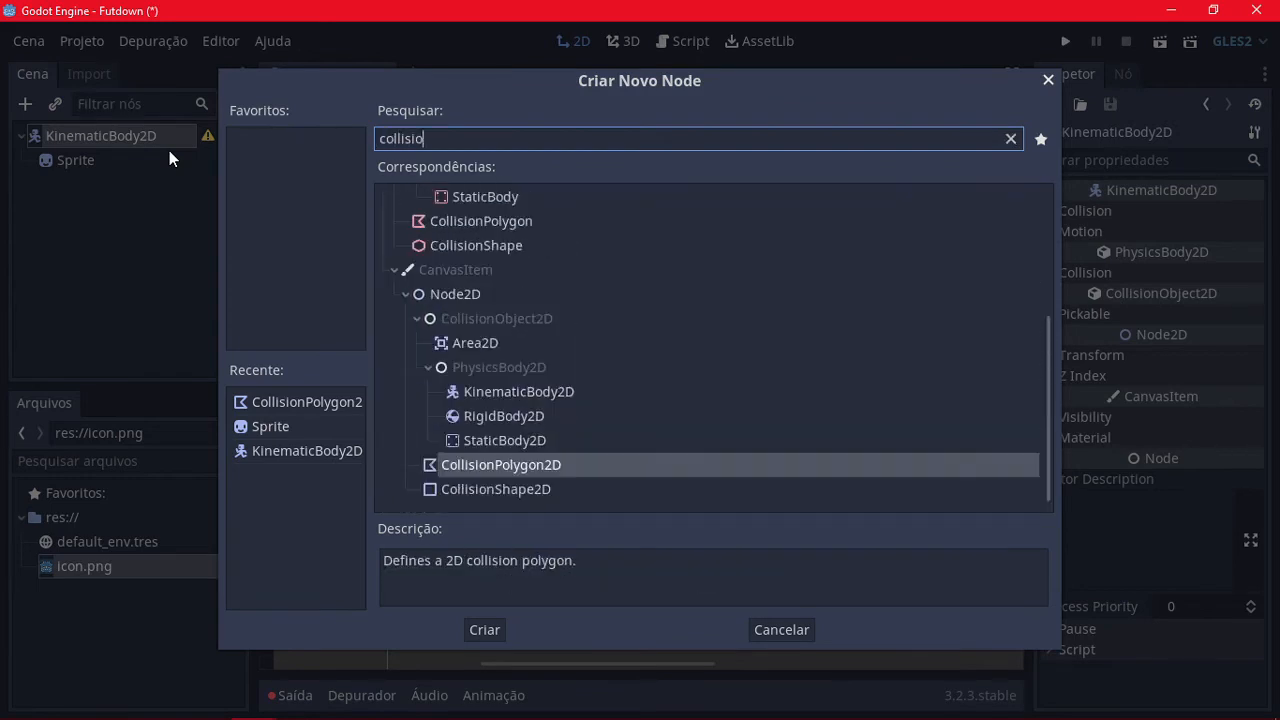
pyautogui.click(549, 490)
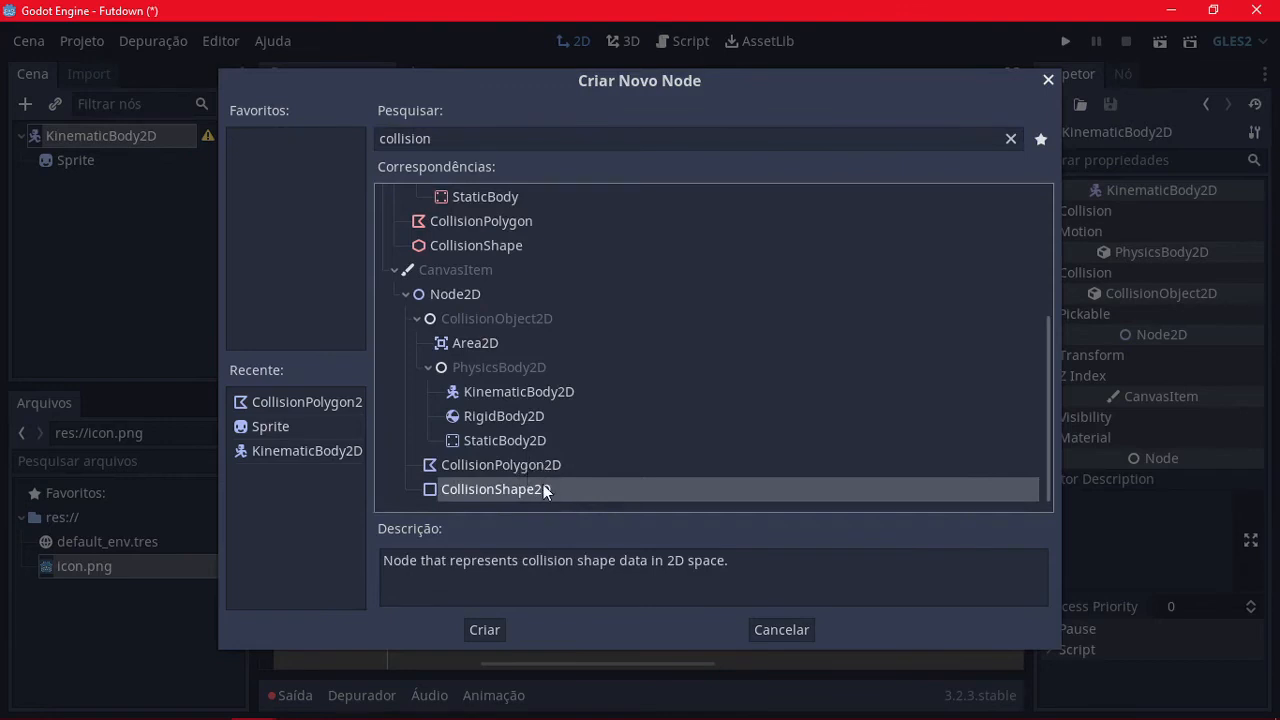
pyautogui.click(485, 629)
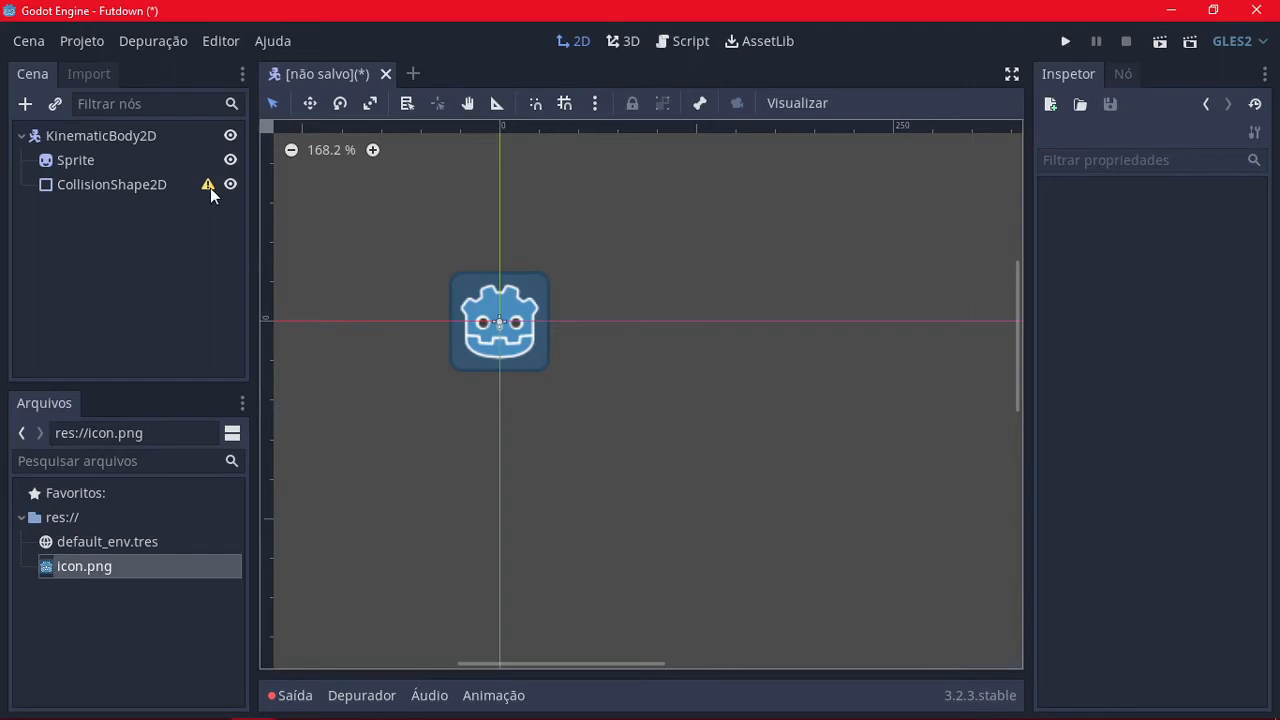
# Step: Give the CollisionShape2D node a new RectangleShape2D as its shape
pyautogui.click(181, 186)
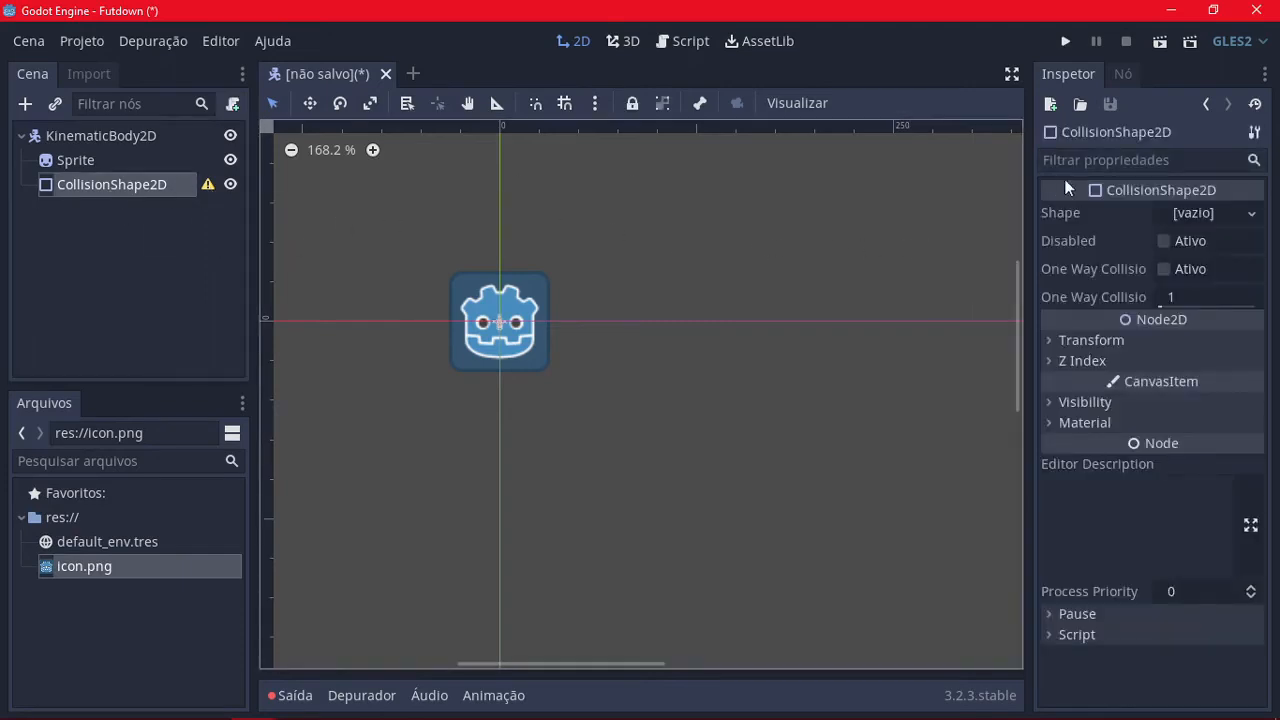
pyautogui.click(1221, 214)
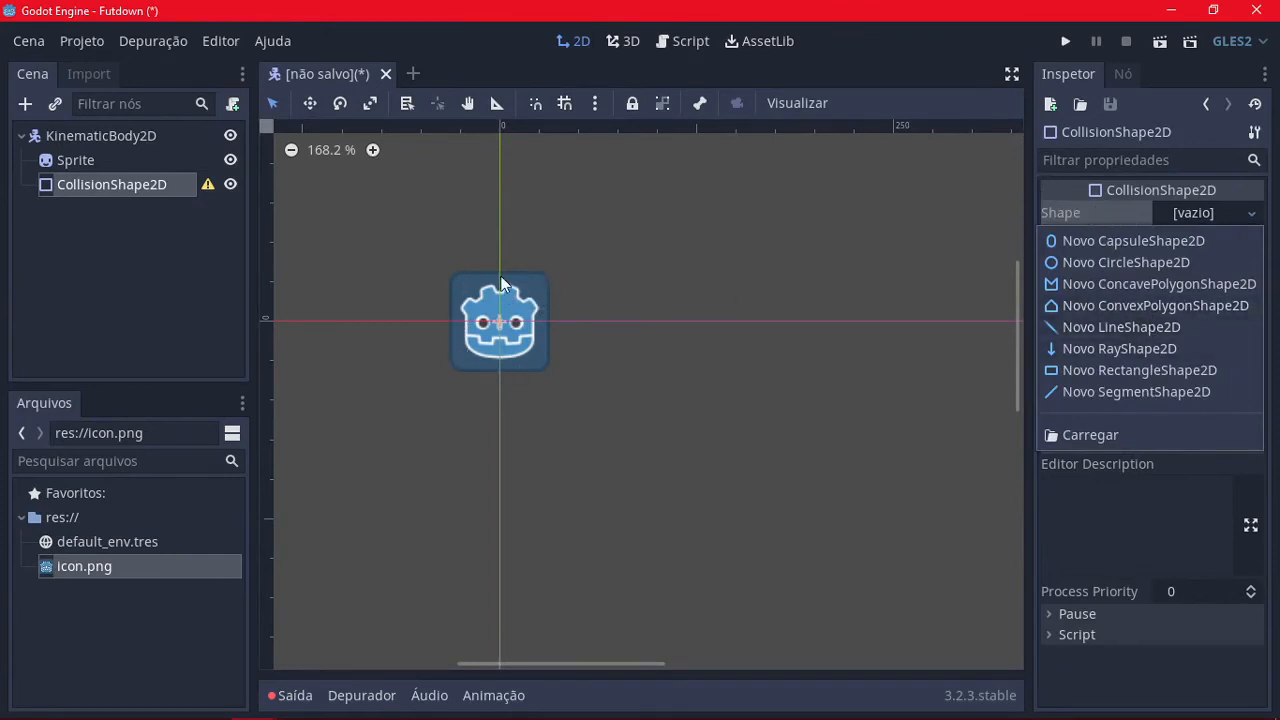
pyautogui.click(1172, 370)
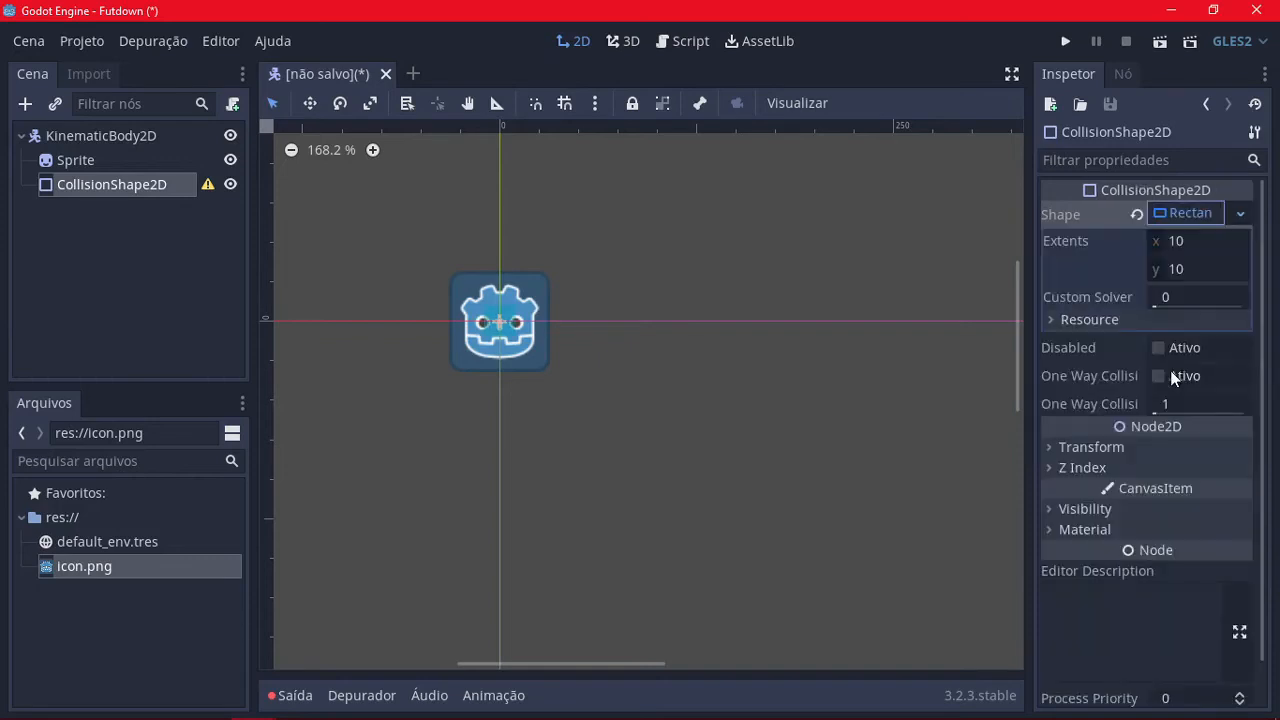
# Step: Enlarge the rectangular collision shape to cover the whole icon, with extents of about 32 by 32, turning grid snapping on along the way
pyautogui.scroll(5, 504, 320)
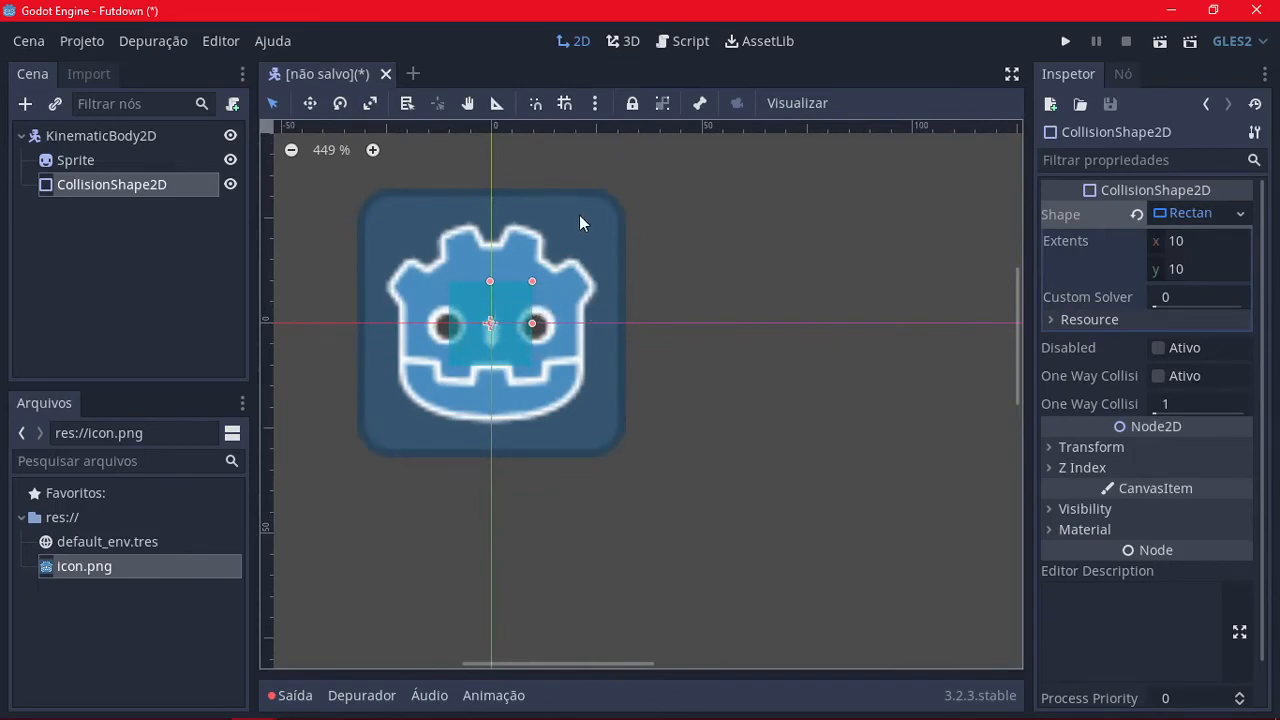
pyautogui.moveTo(532, 281); pyautogui.dragTo(589, 213)
pyautogui.click(566, 105)
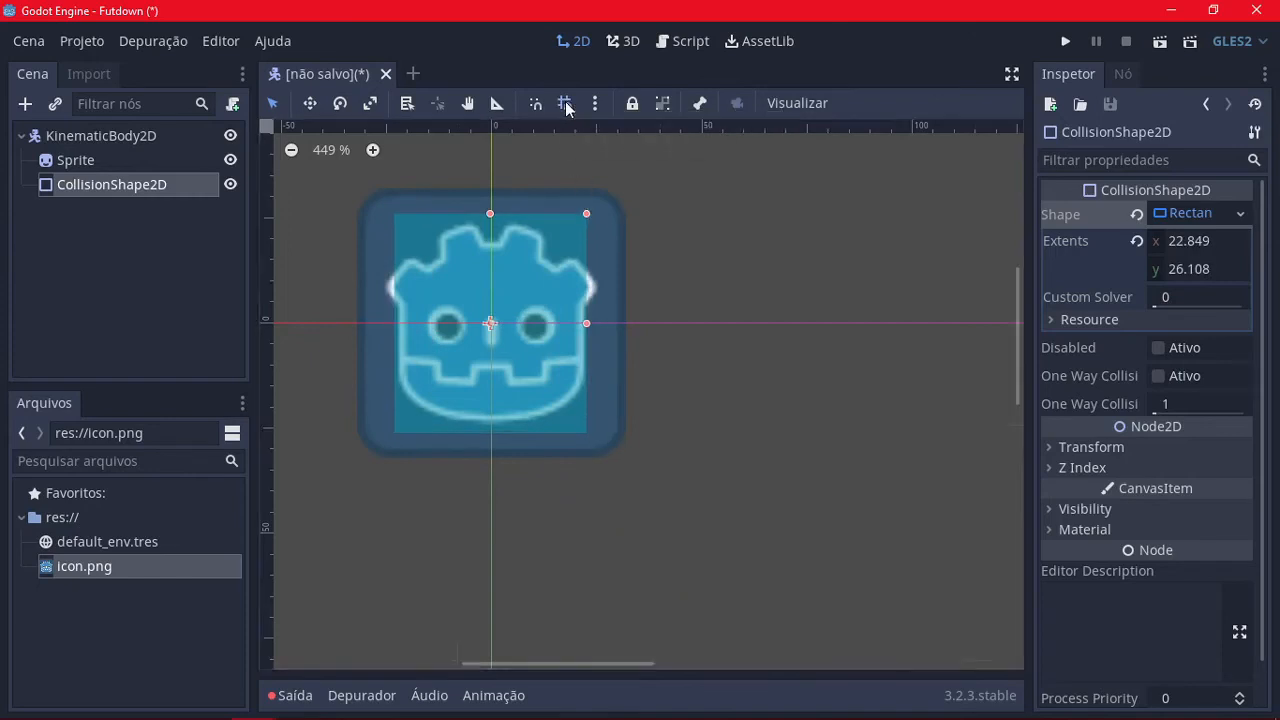
pyautogui.moveTo(588, 214); pyautogui.dragTo(620, 190)
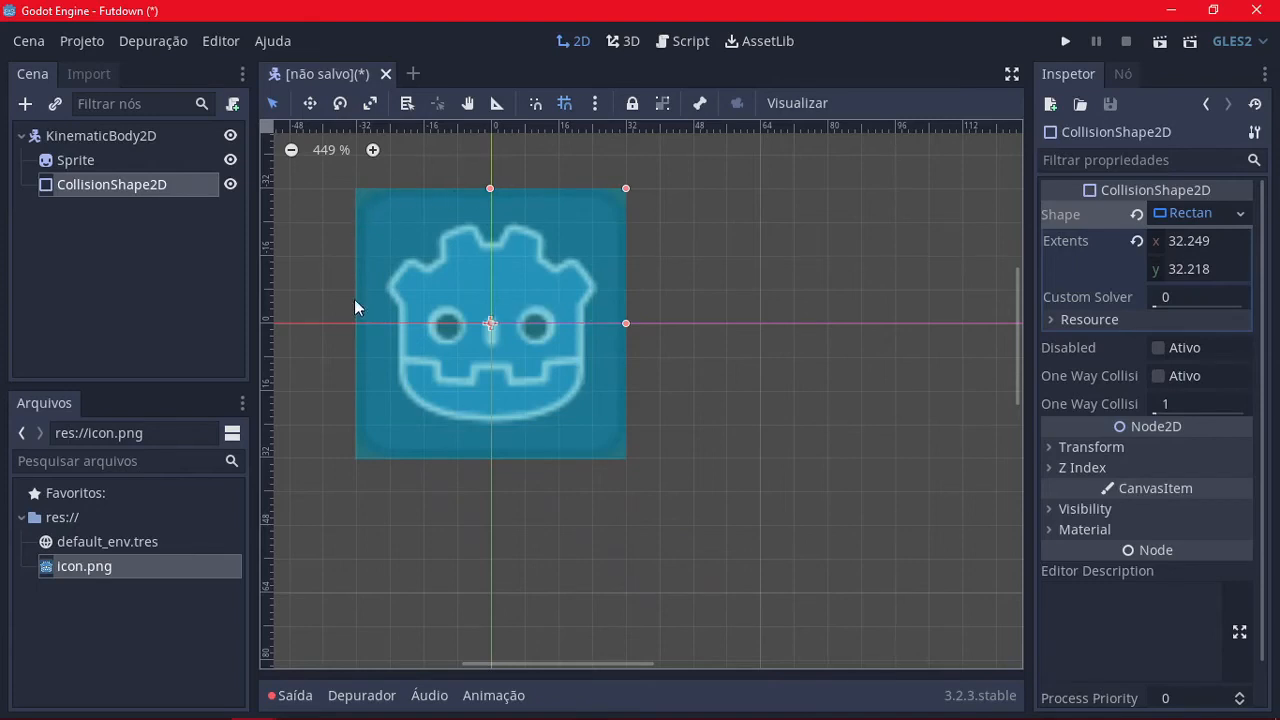
# Step: Look at the snap configuration without changing it and turn grid snapping off
pyautogui.click(566, 103)
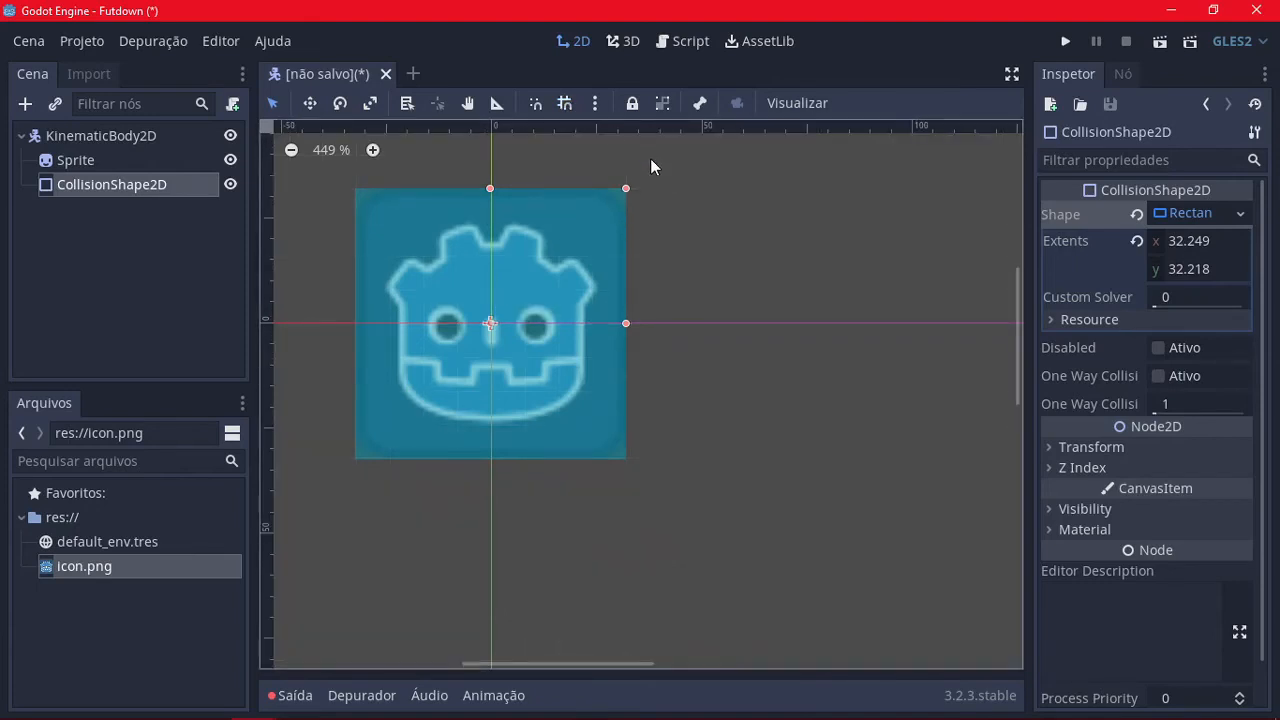
pyautogui.click(566, 103)
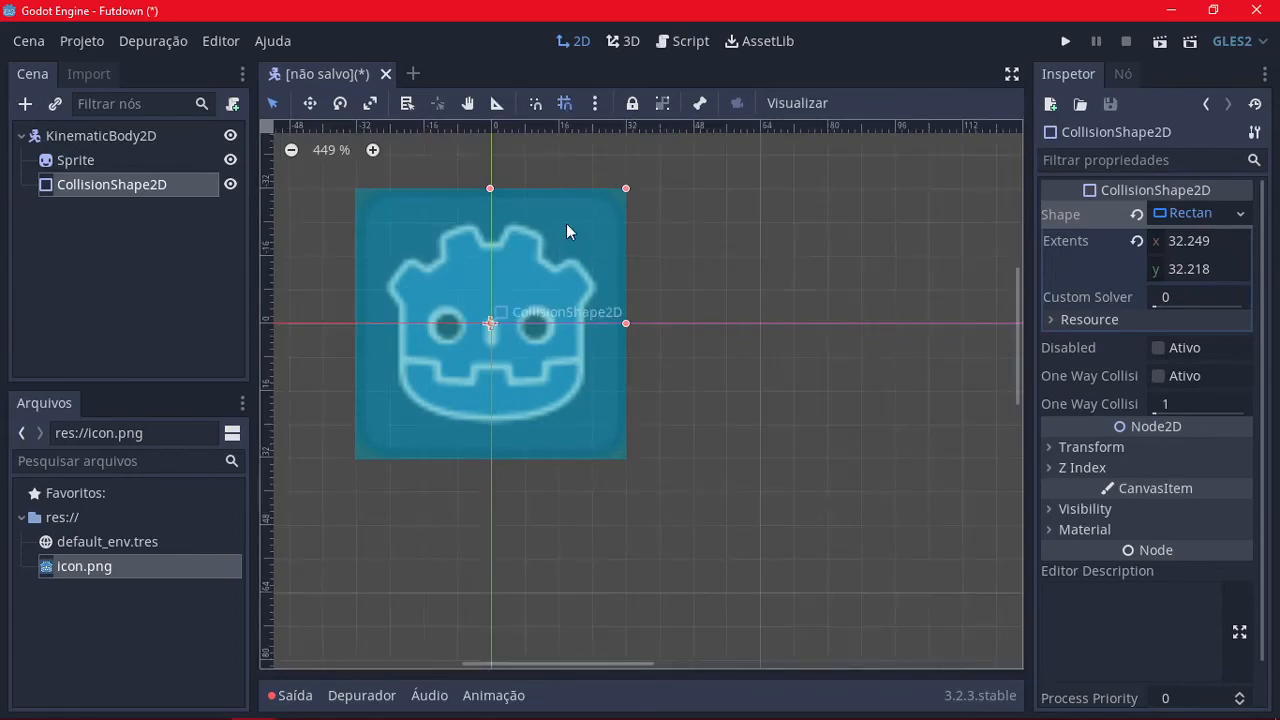
pyautogui.click(595, 105)
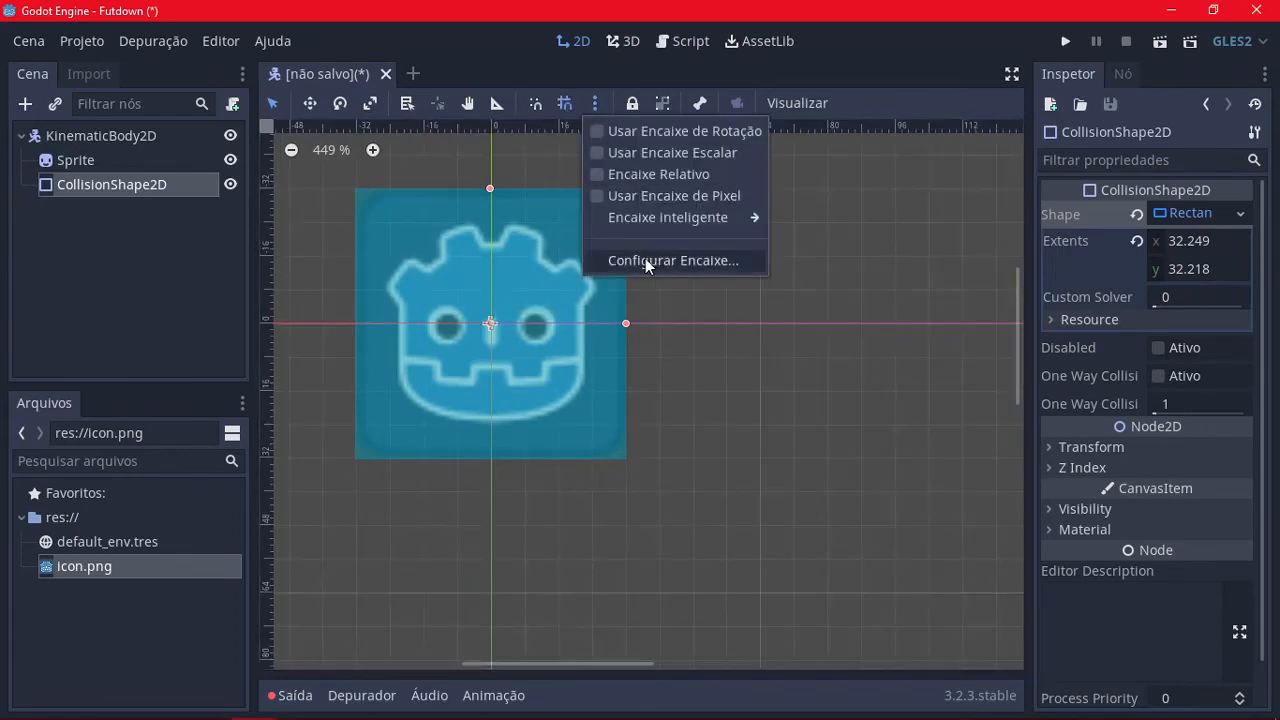
pyautogui.click(645, 261)
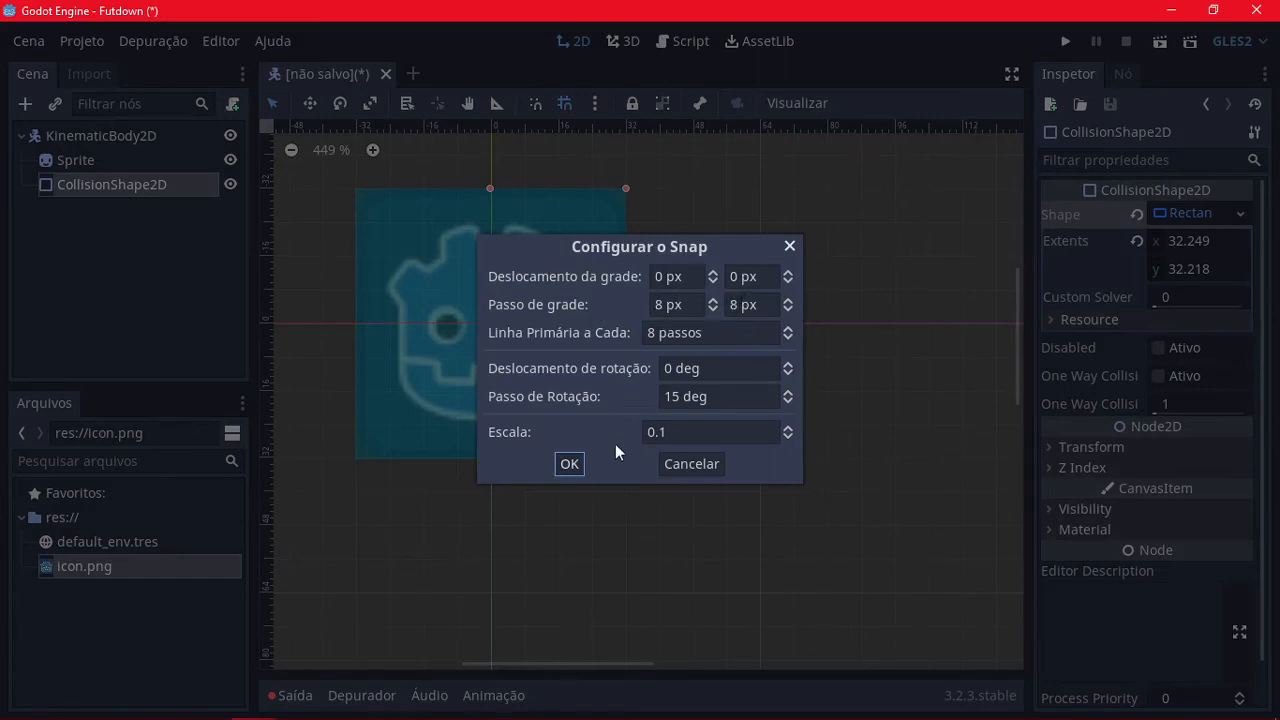
pyautogui.click(679, 468)
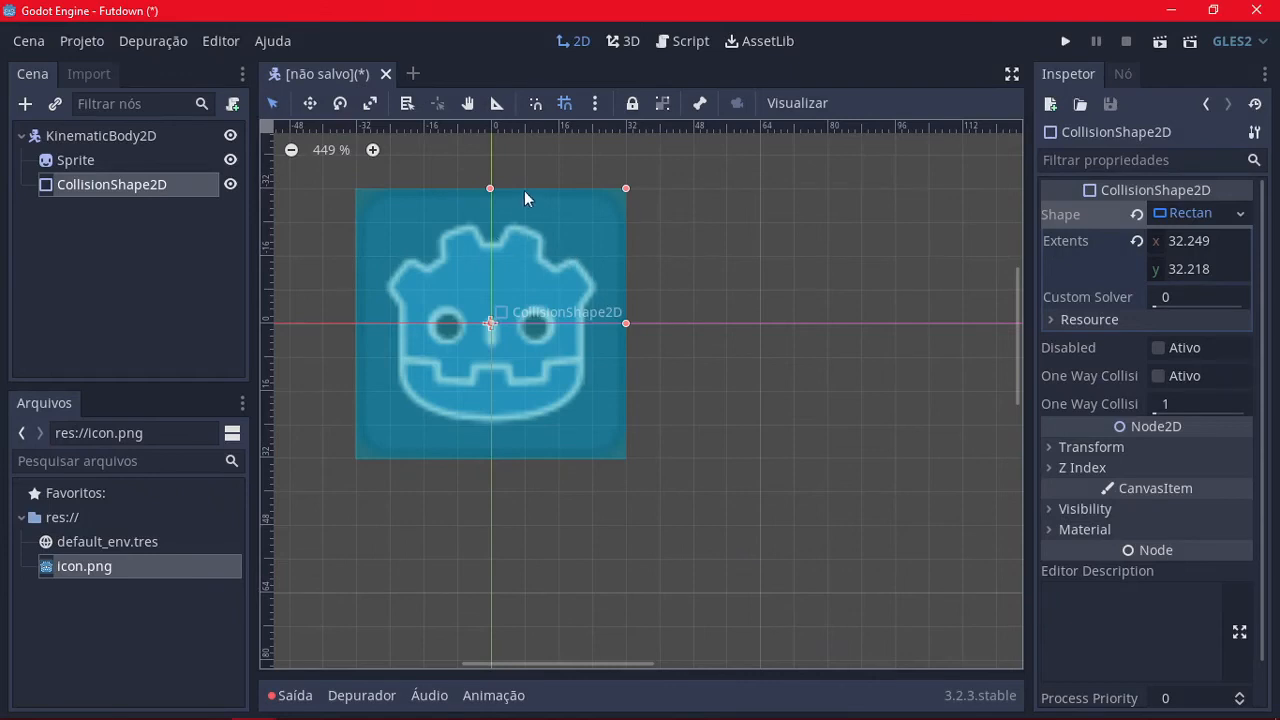
pyautogui.press('g')
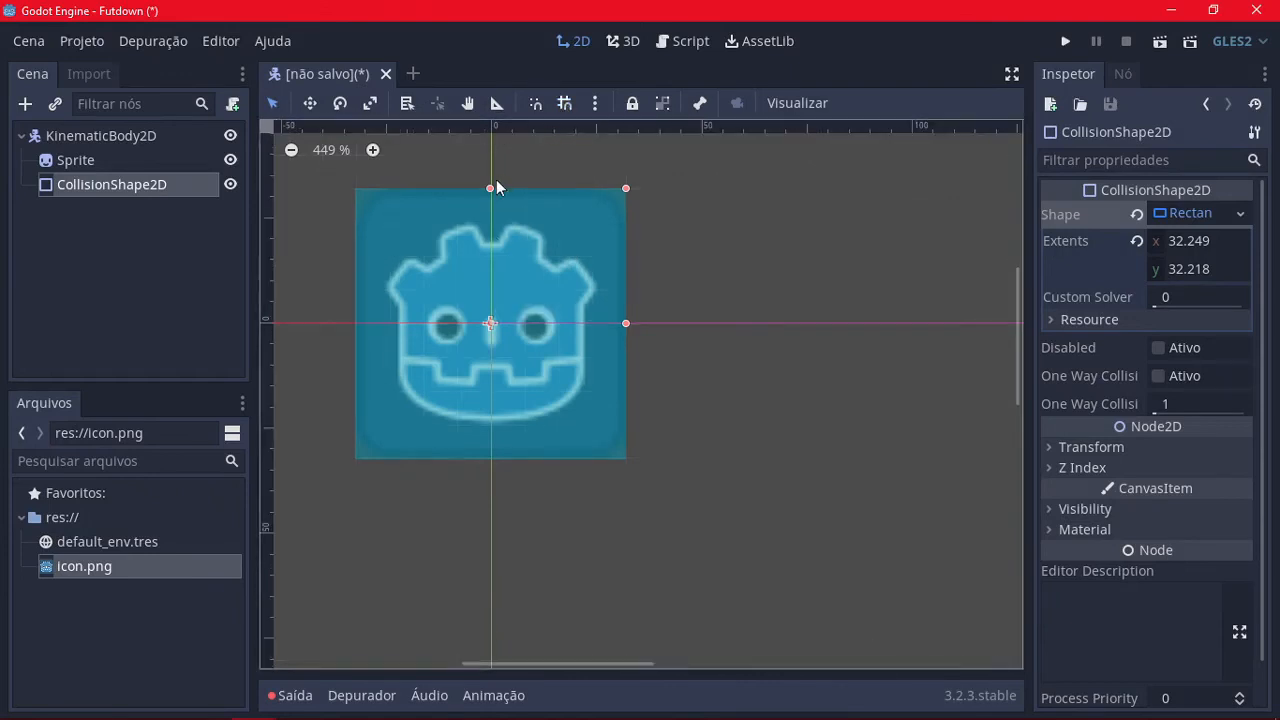
# Step: Hide the CollisionShape2D in the viewport and check the player tasks in the Notepad plan
pyautogui.click(231, 185)
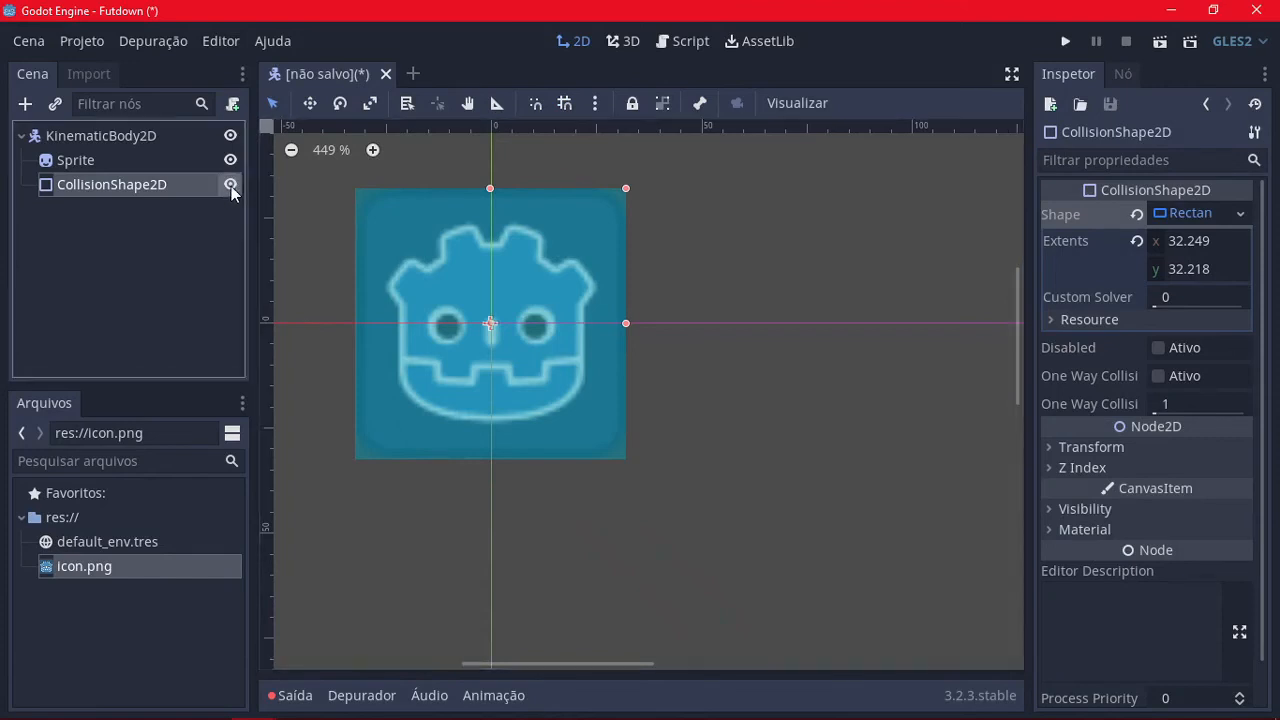
pyautogui.click(658, 380)
pyautogui.scroll(-3, 658, 380)
pyautogui.scroll(-2, 650, 315)
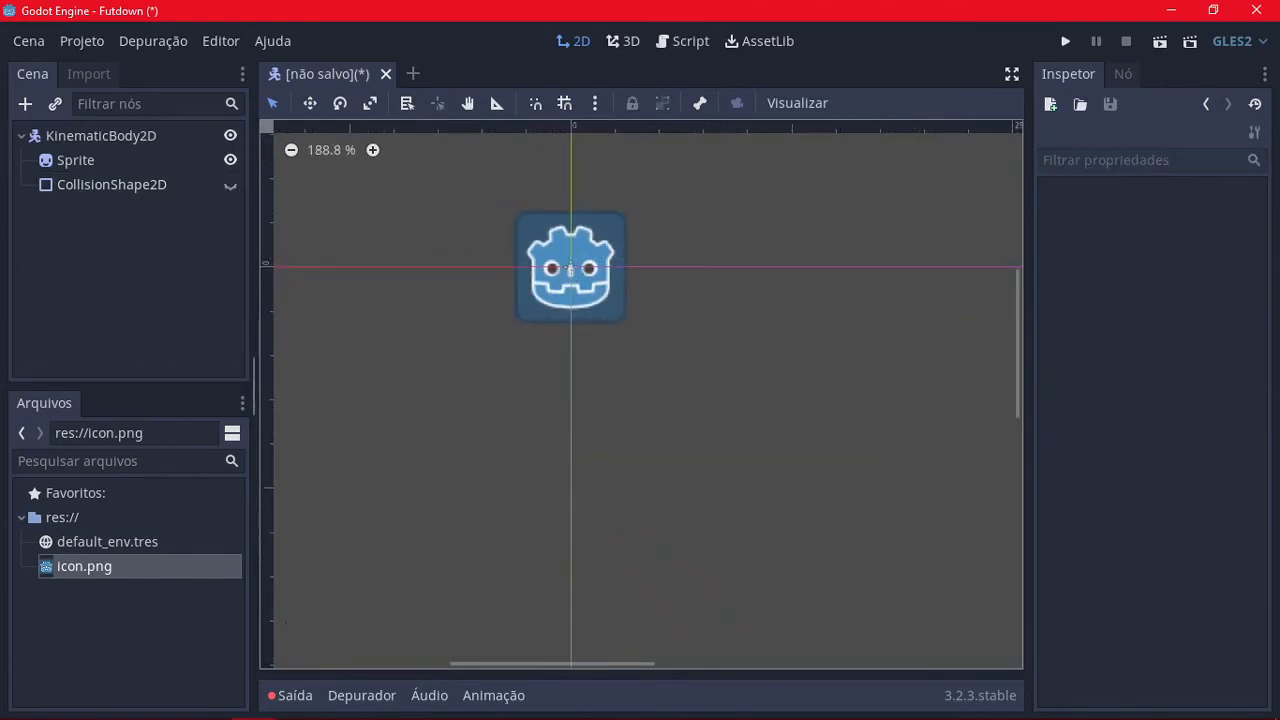
pyautogui.click(207, 712)
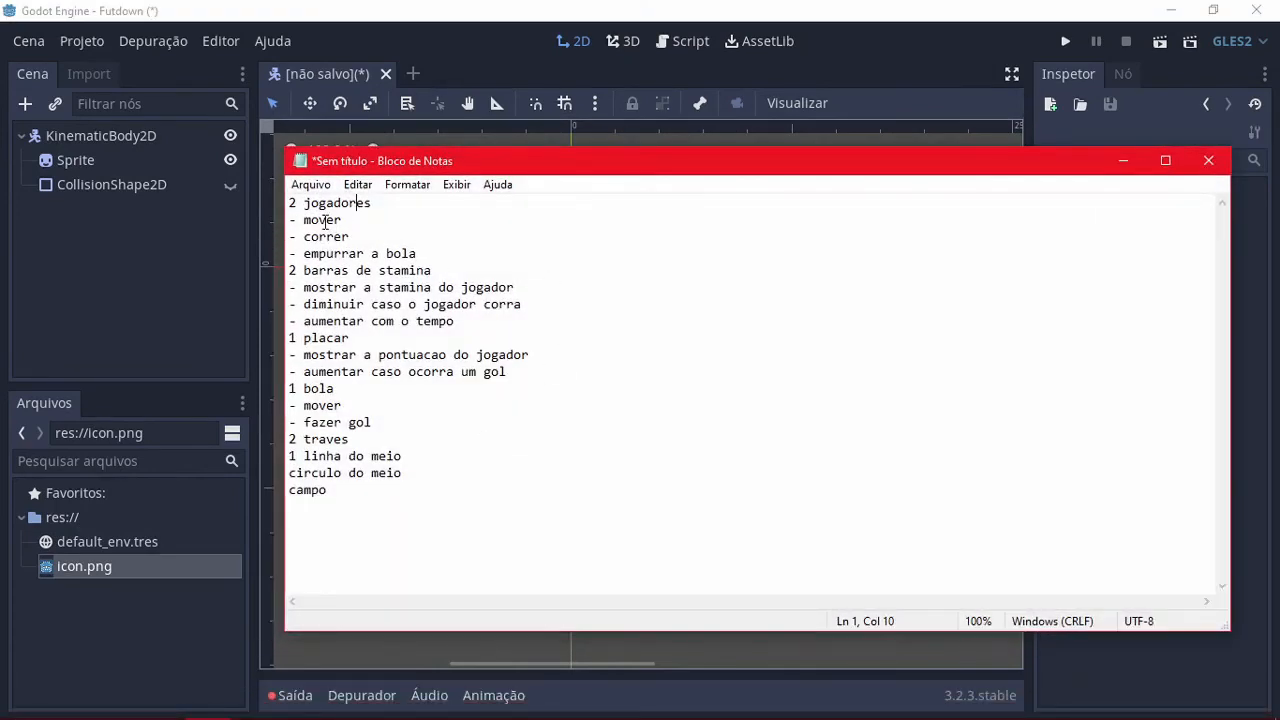
pyautogui.click(1117, 162)
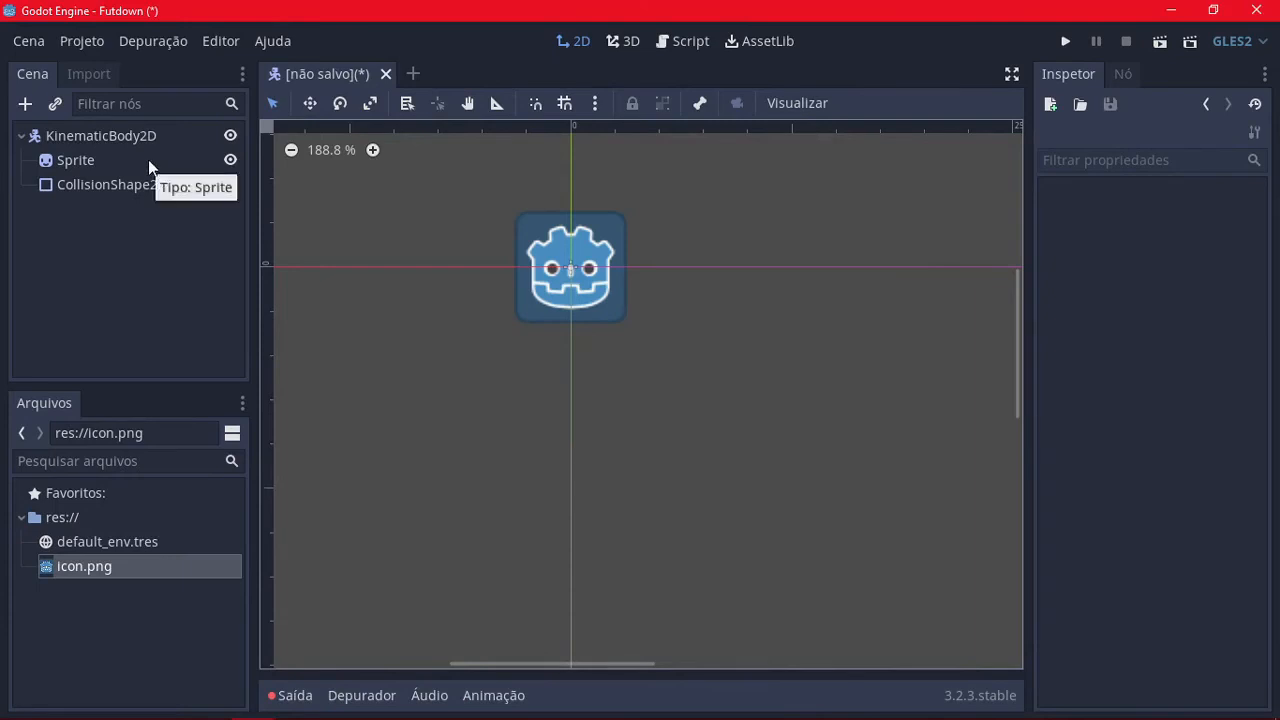
# Step: Rename the root KinematicBody2D node as Player and save the scene as Player.tscn in res://
pyautogui.click(125, 142)
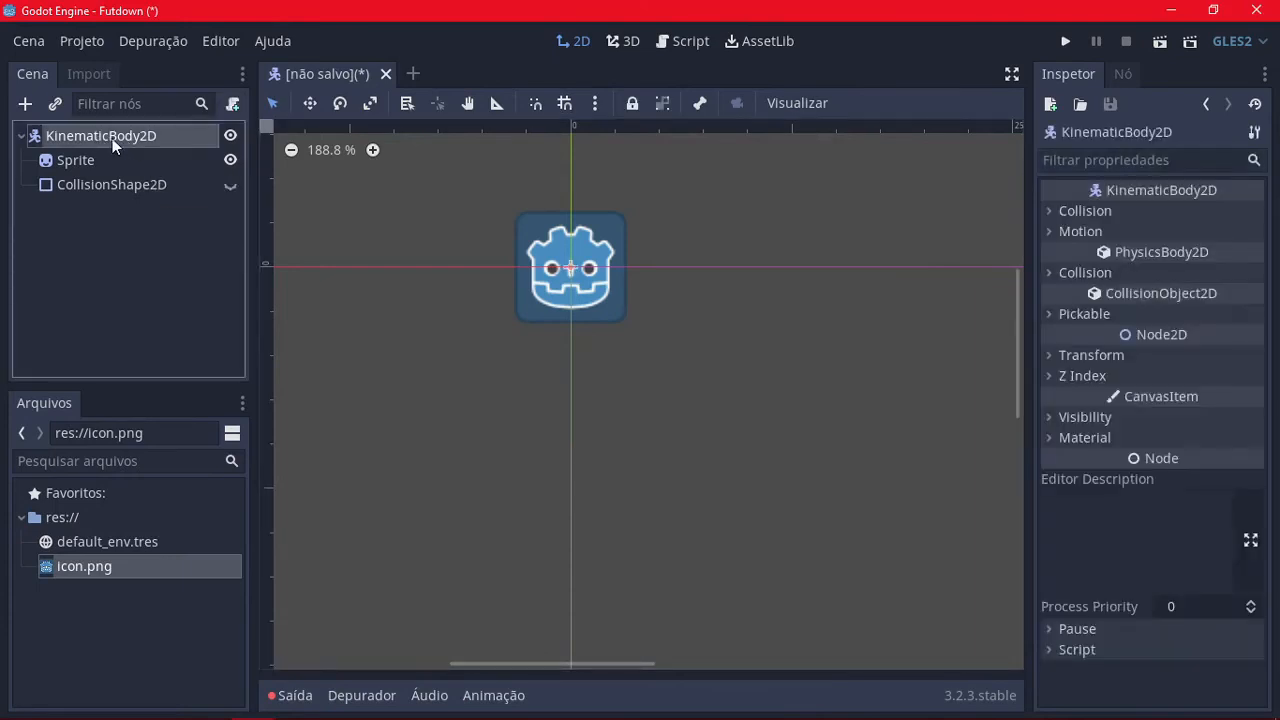
pyautogui.click(95, 138)
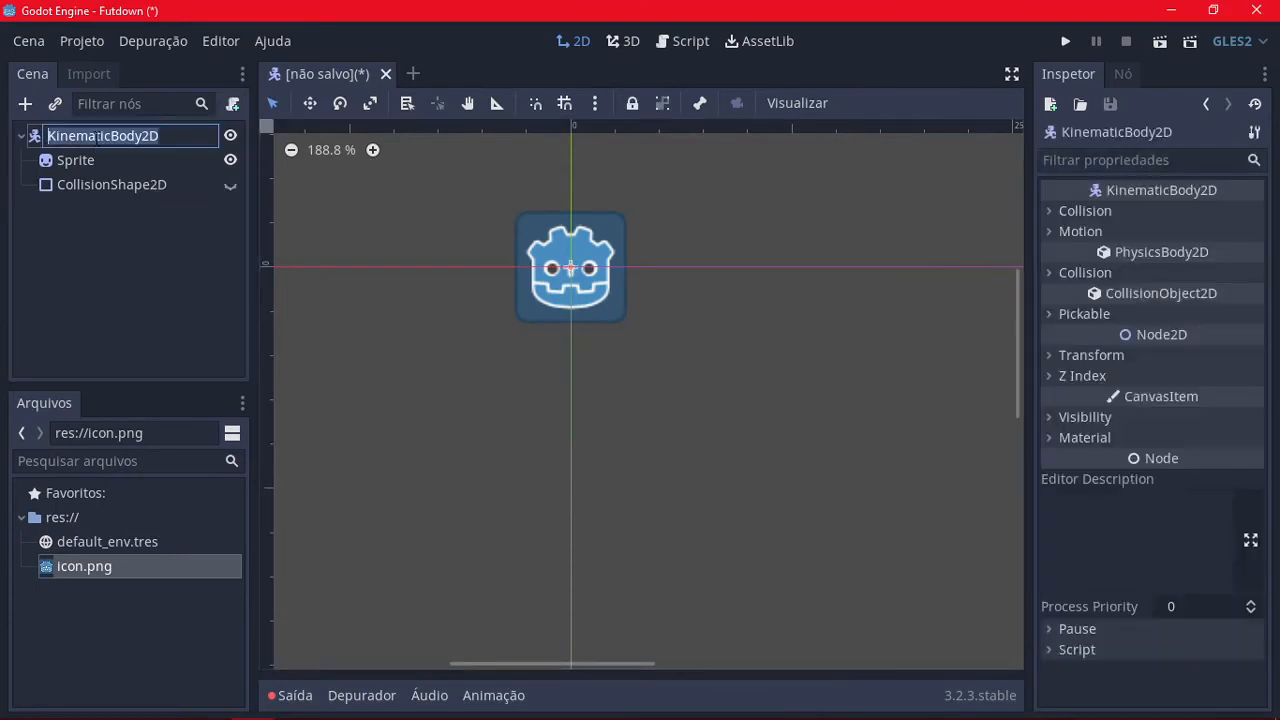
pyautogui.write('Player')
pyautogui.press('Return')
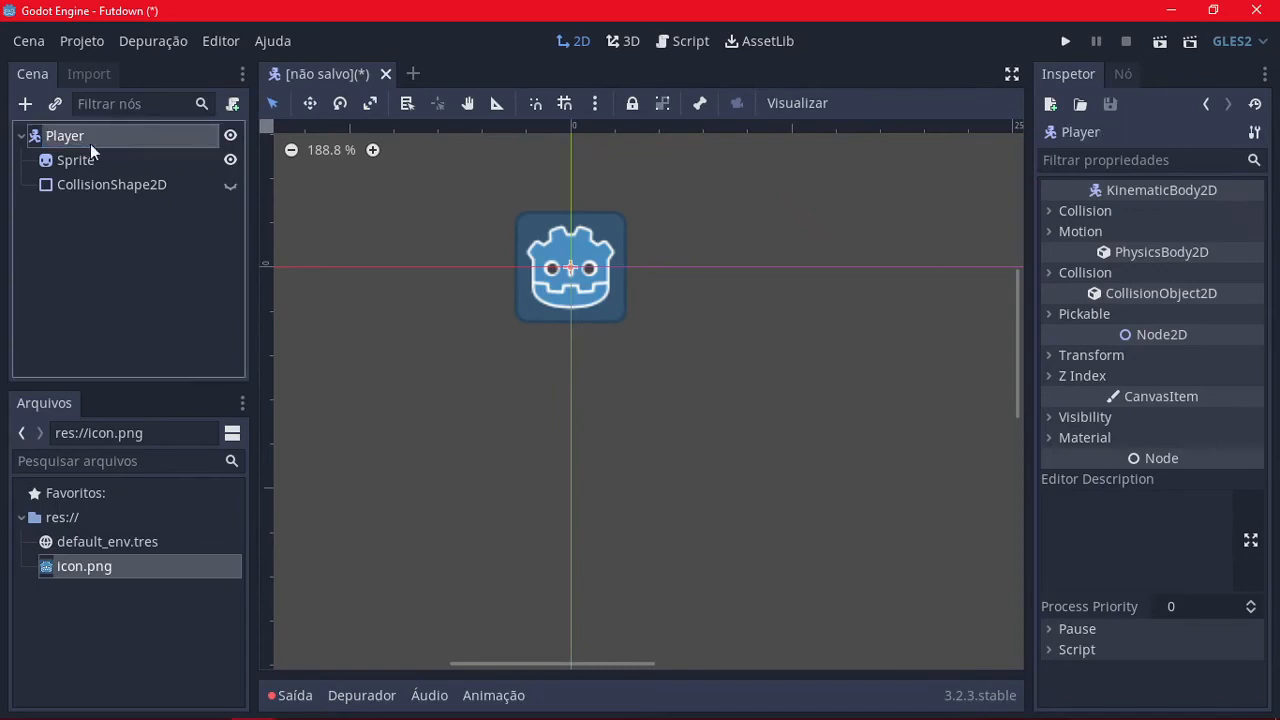
pyautogui.hotkey('ctrl', 's')
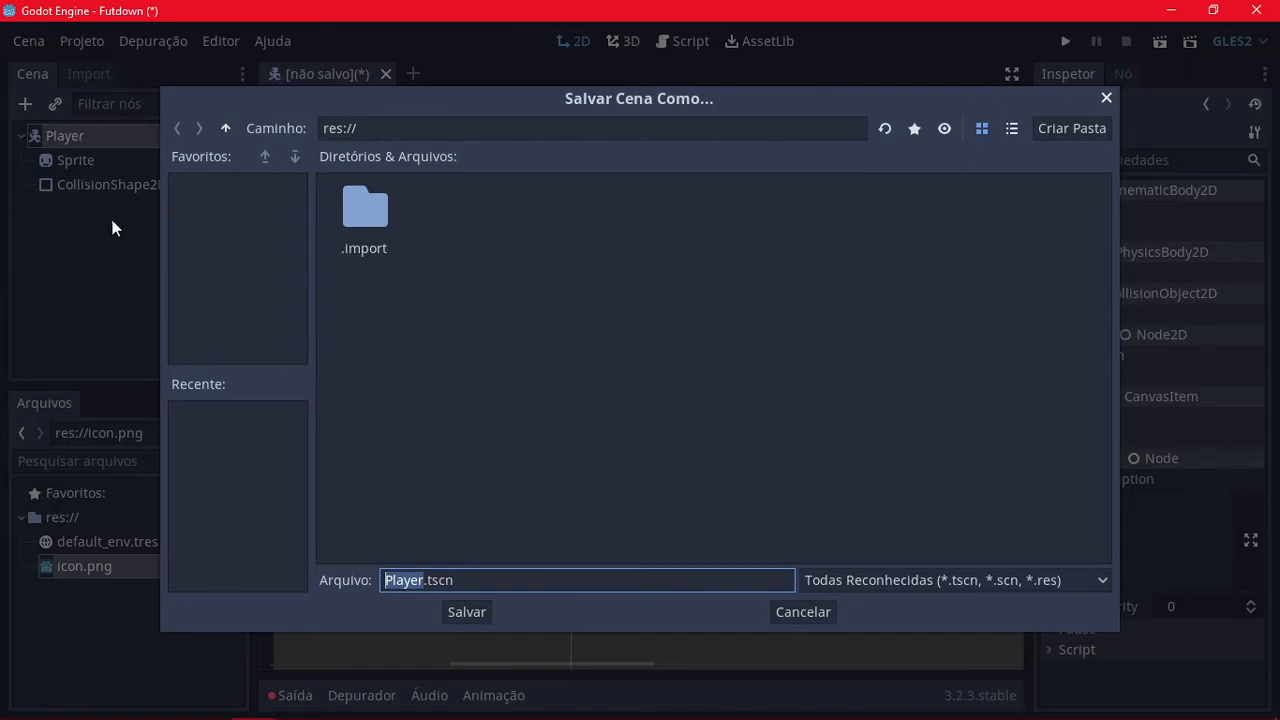
pyautogui.click(466, 611)
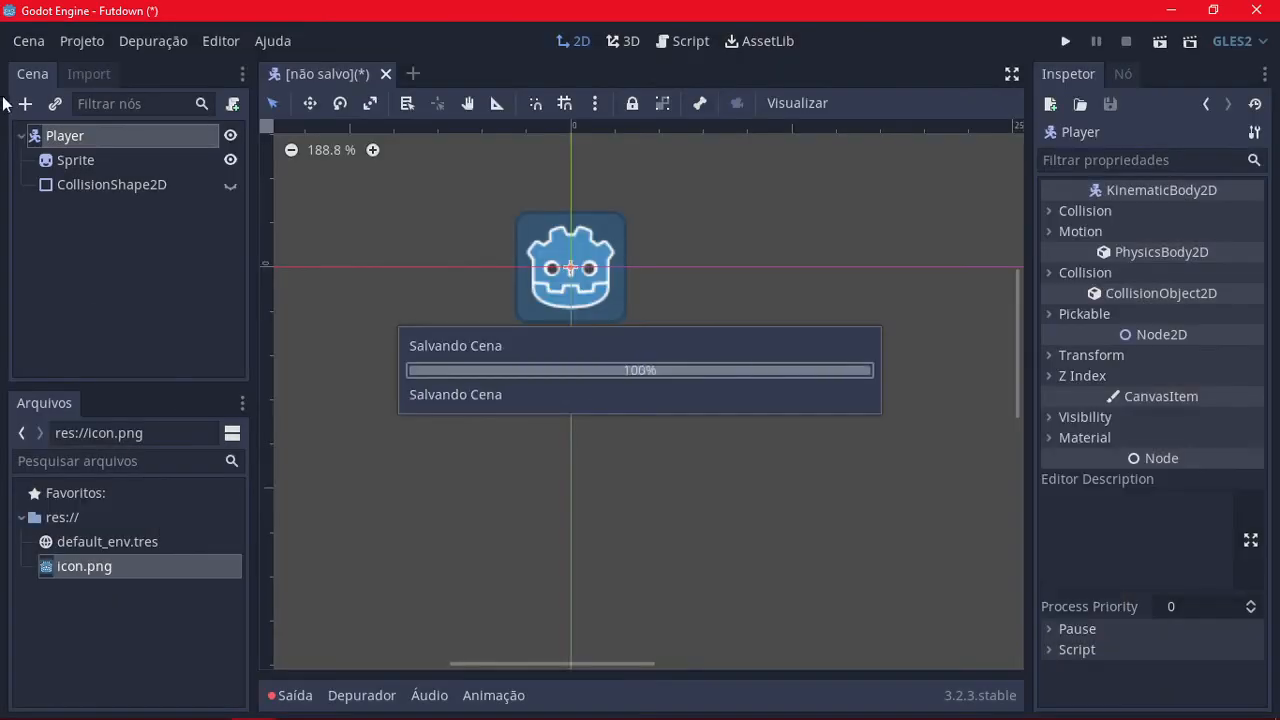
# Step: Create a new scene named World in the res:// folder
pyautogui.click(131, 590)
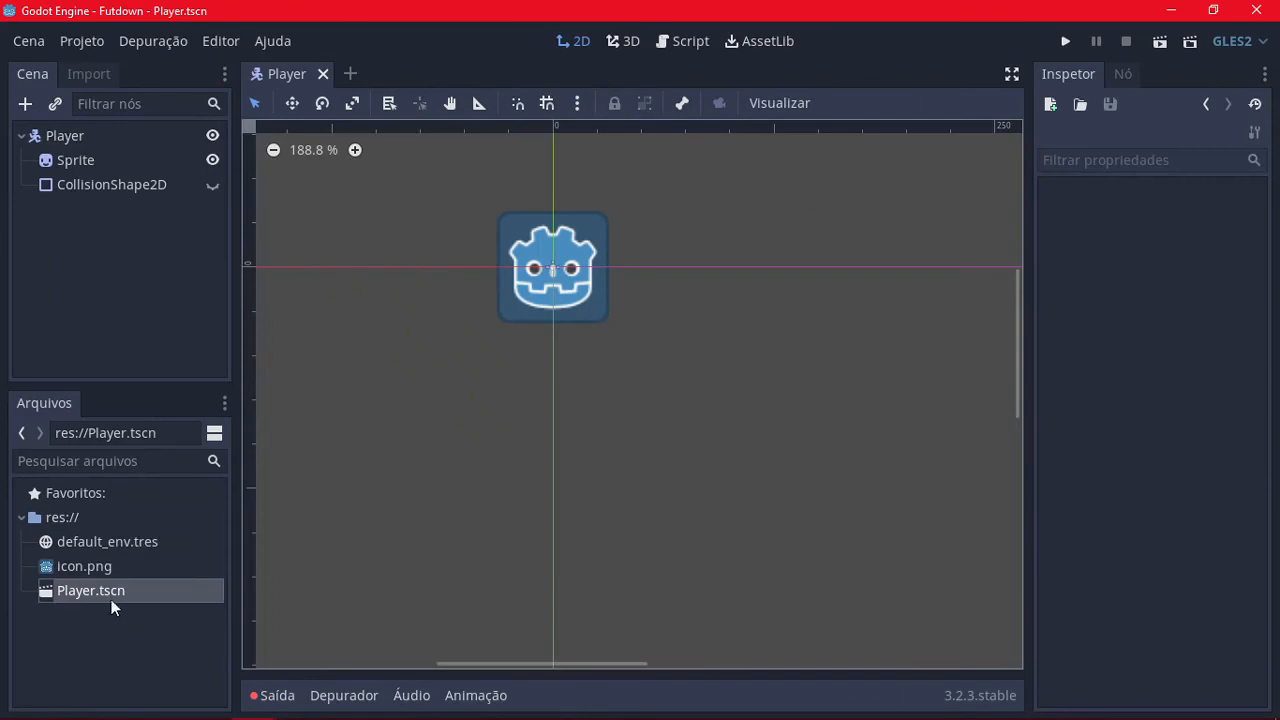
pyautogui.rightClick(86, 518)
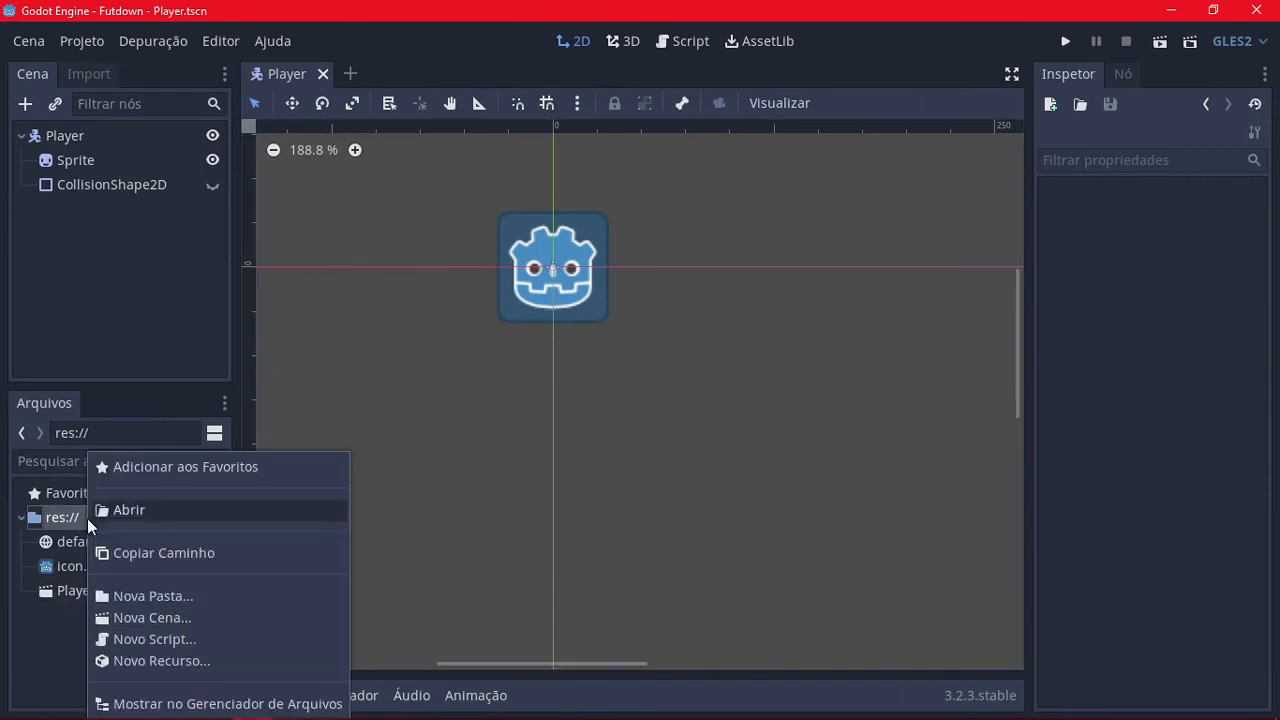
pyautogui.click(186, 619)
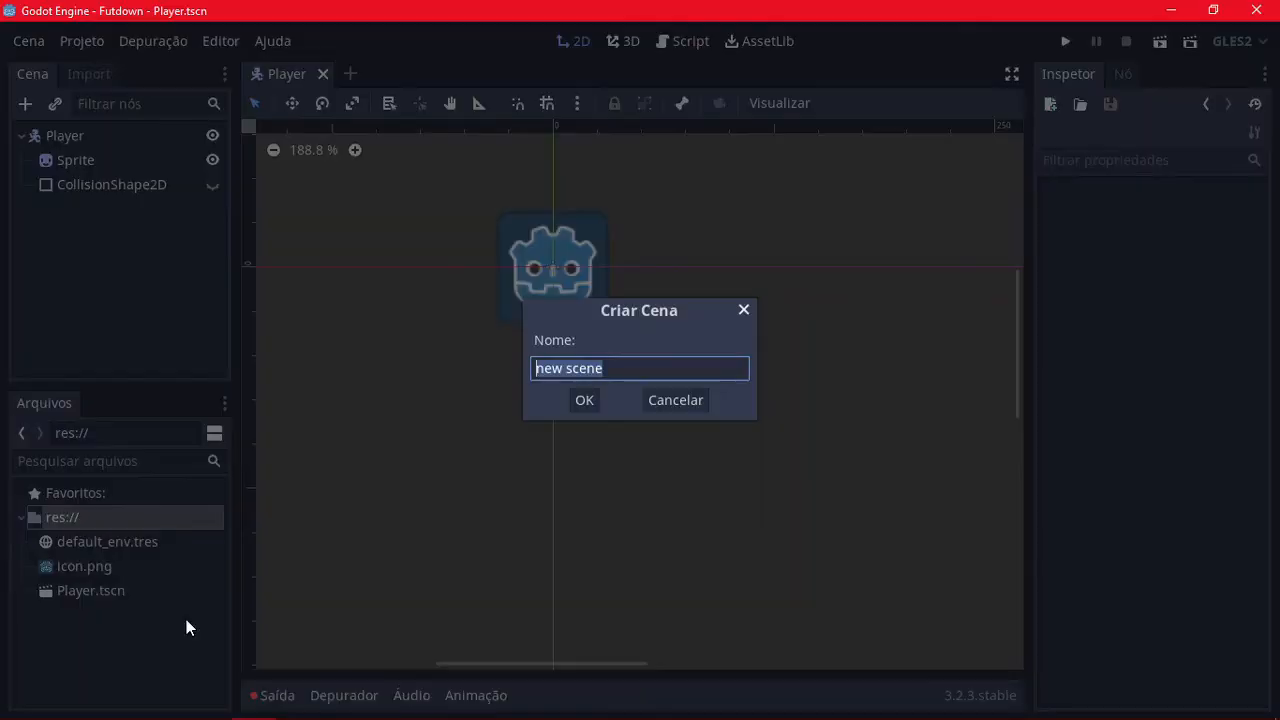
pyautogui.write('MUndo')
pyautogui.hotkey('ctrl', 'a')
pyautogui.write('w')
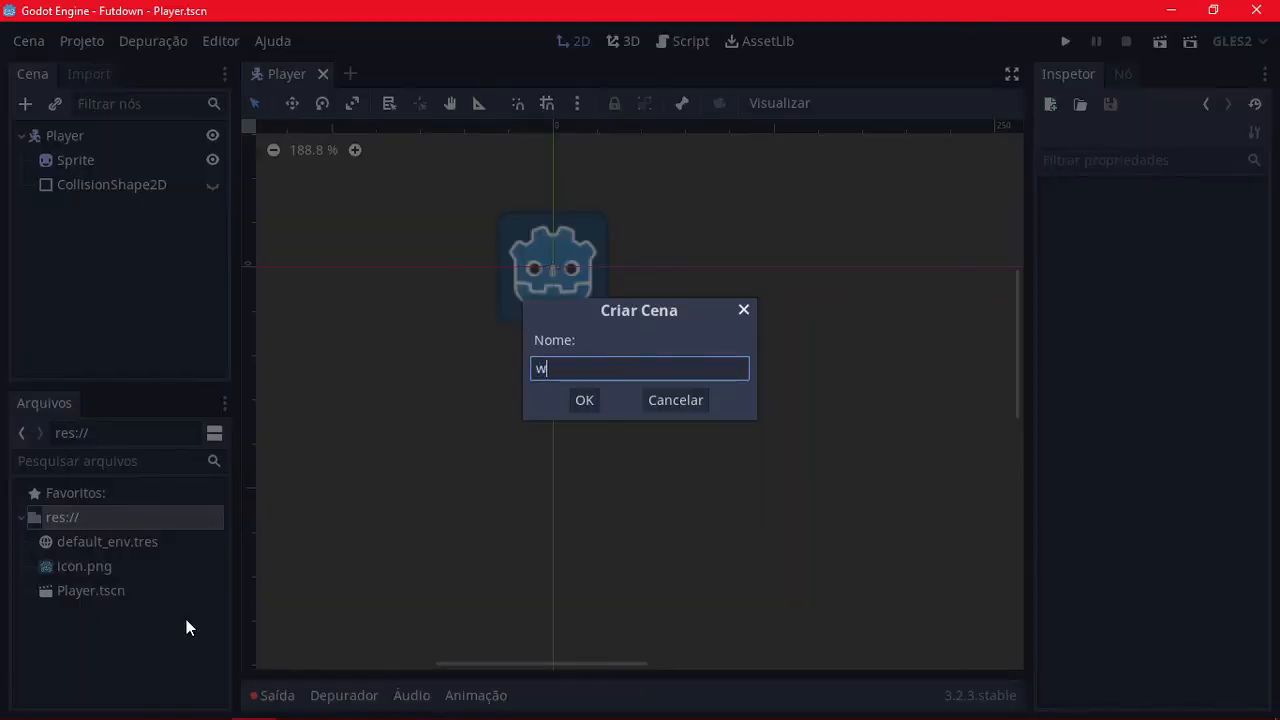
pyautogui.press('BackSpace')
pyautogui.write('World')
pyautogui.click(585, 398)
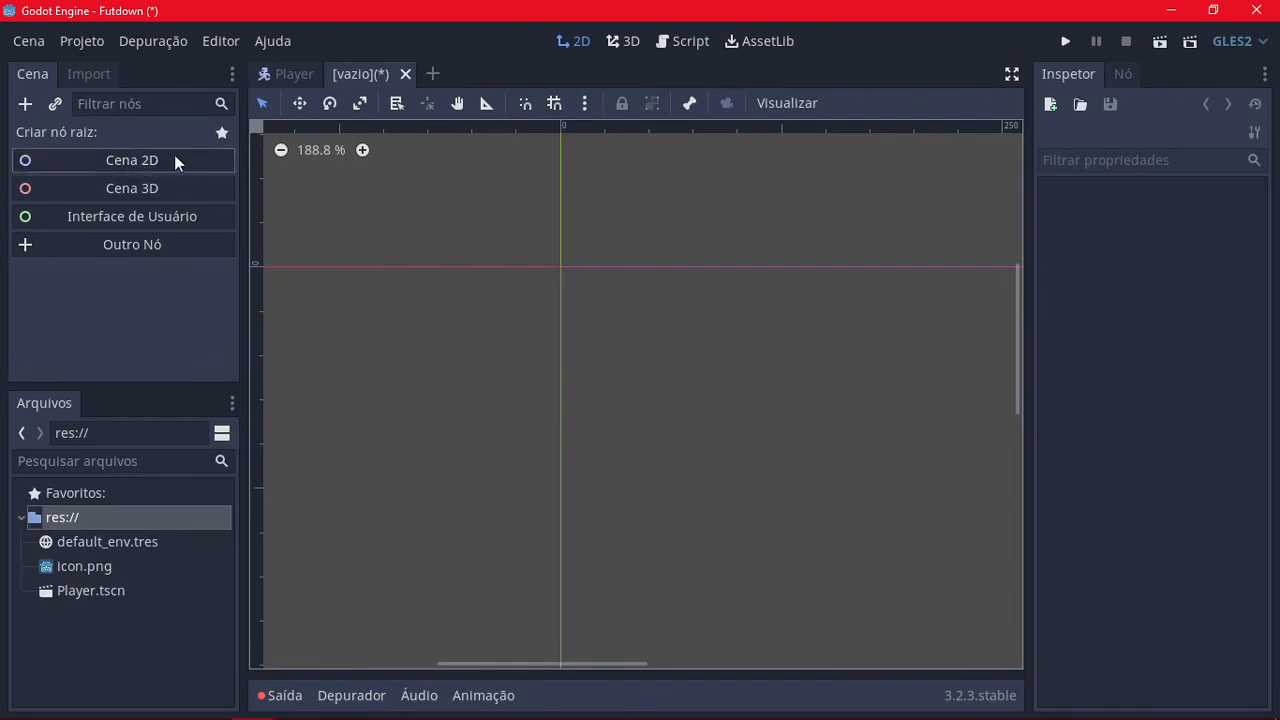
# Step: Glance at the Player scene's root node and give the empty World scene a 2D root node
pyautogui.click(274, 75)
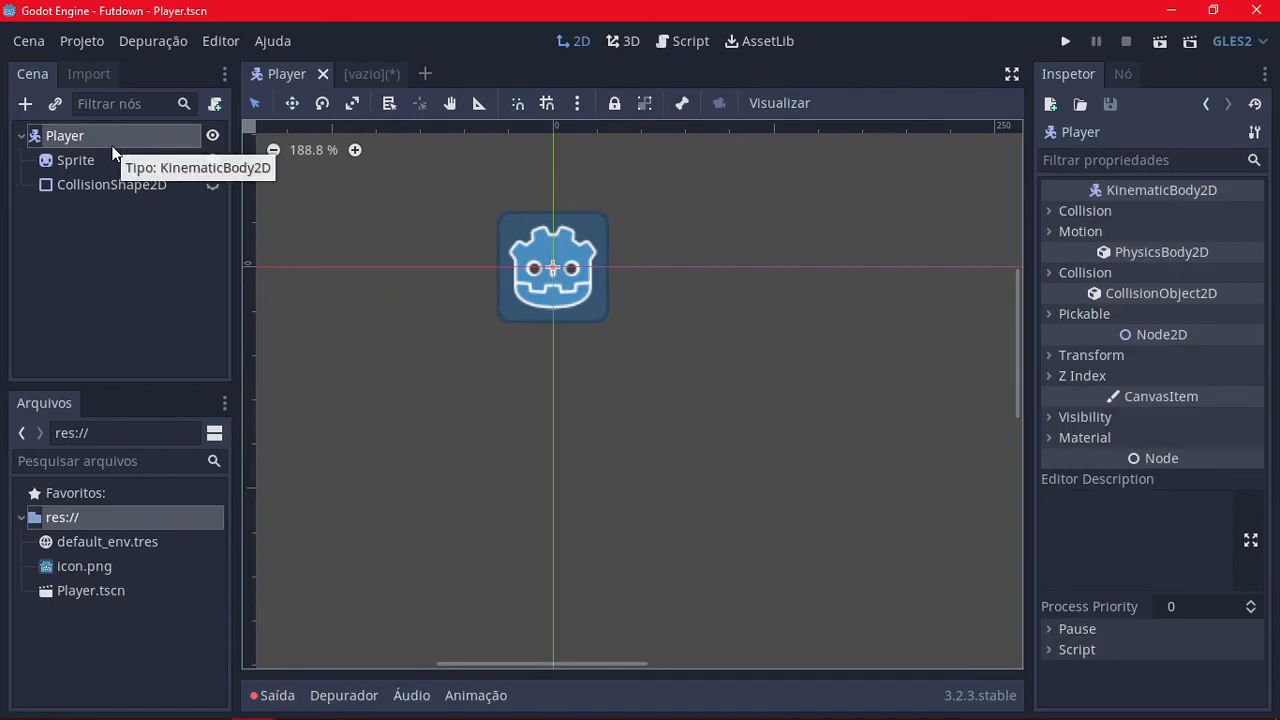
pyautogui.click(351, 72)
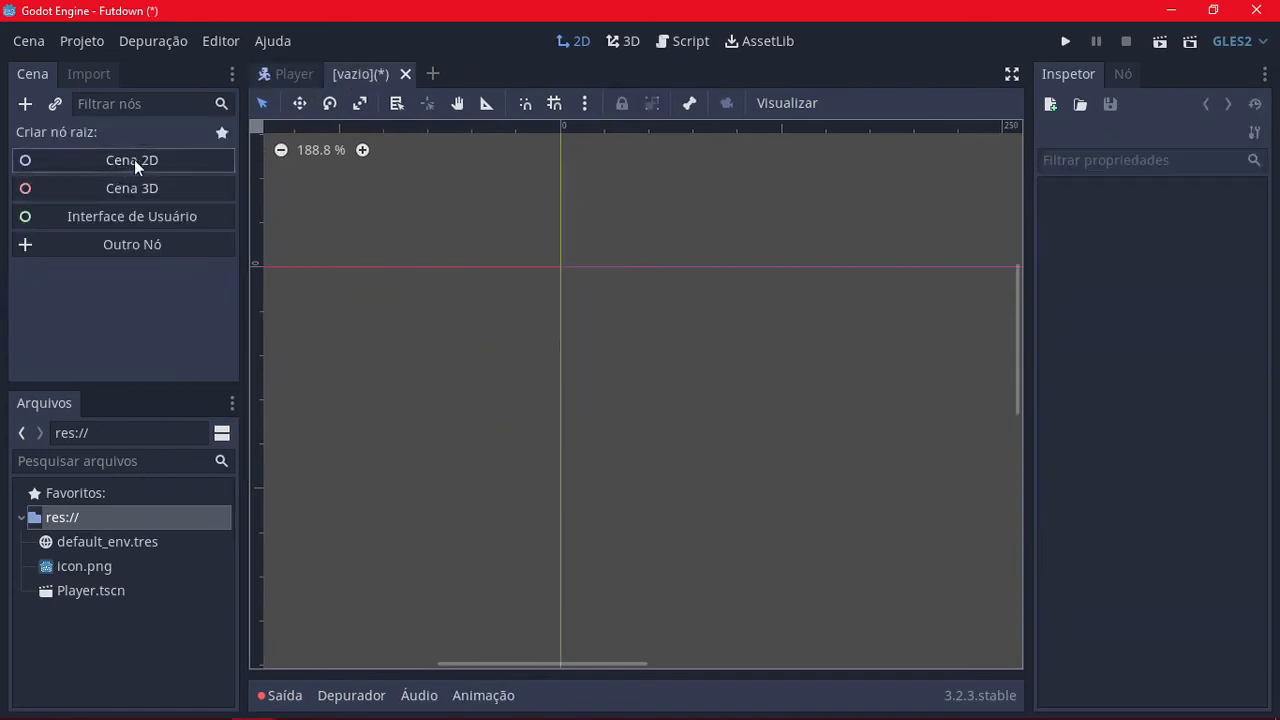
pyautogui.click(120, 168)
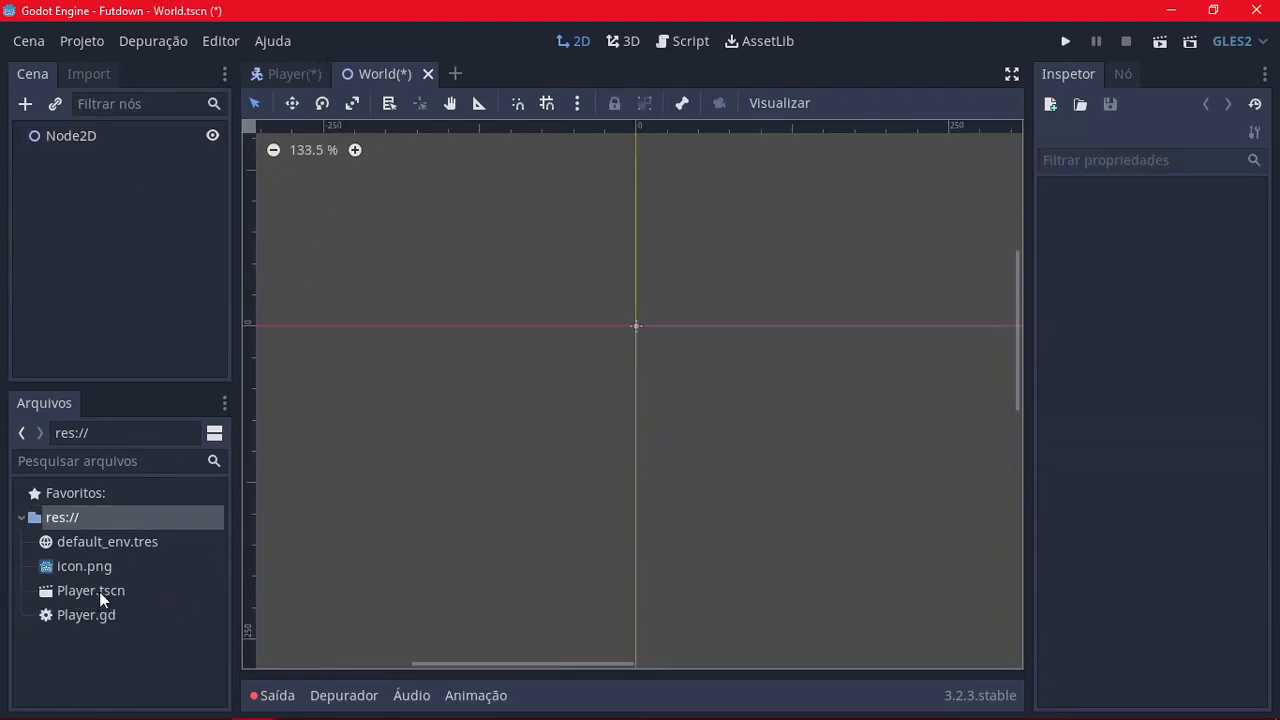
# Step: Instance Player.tscn as a child of the World scene's Node2D root
pyautogui.click(98, 134)
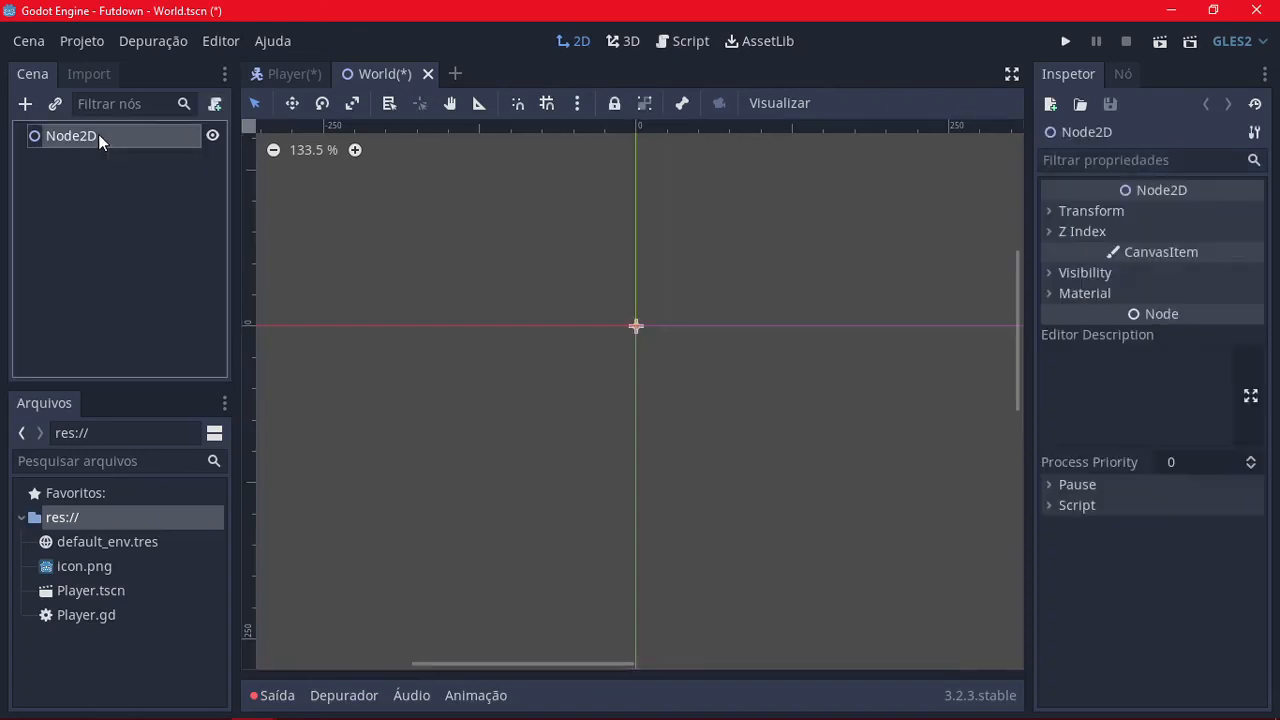
pyautogui.click(55, 104)
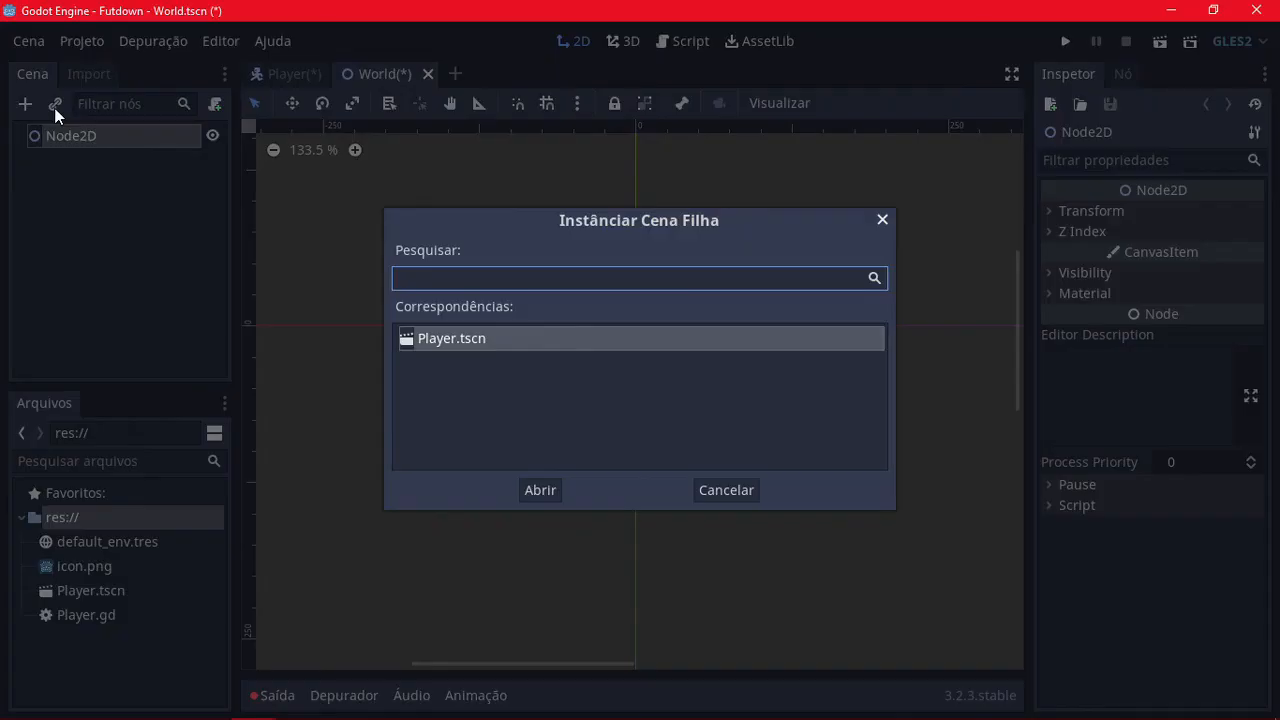
pyautogui.click(532, 488)
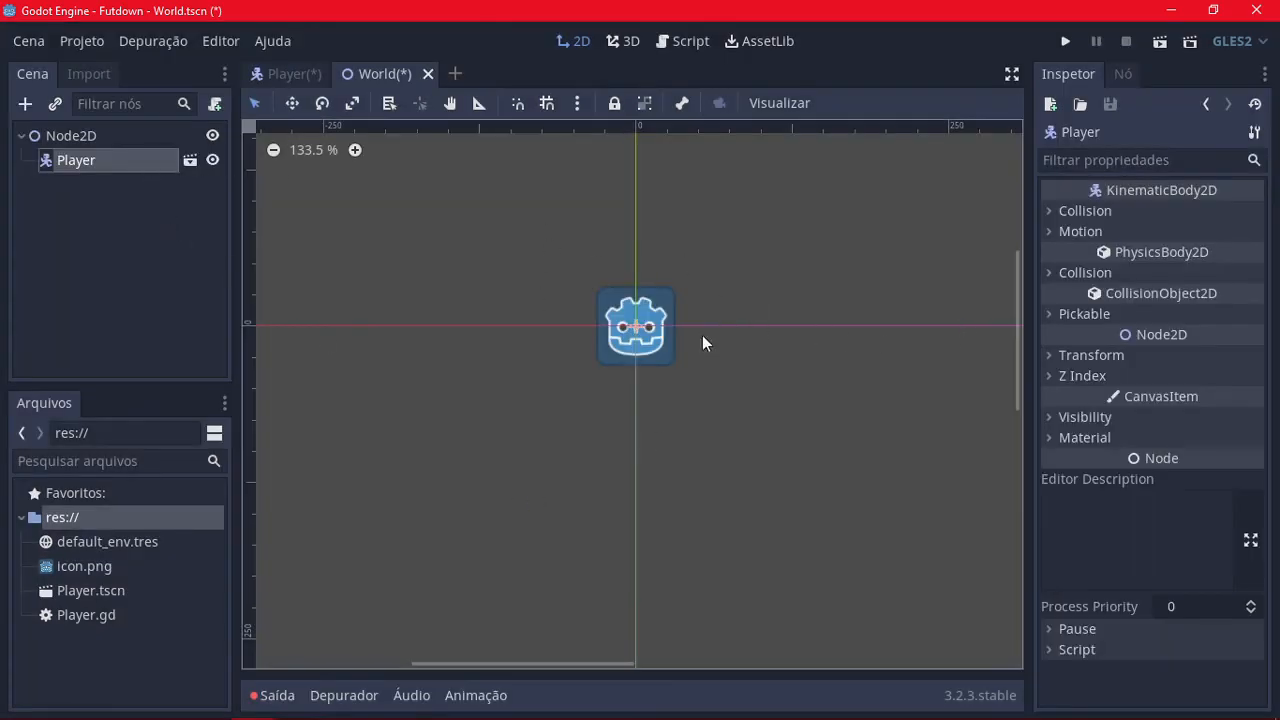
pyautogui.click(1066, 42)
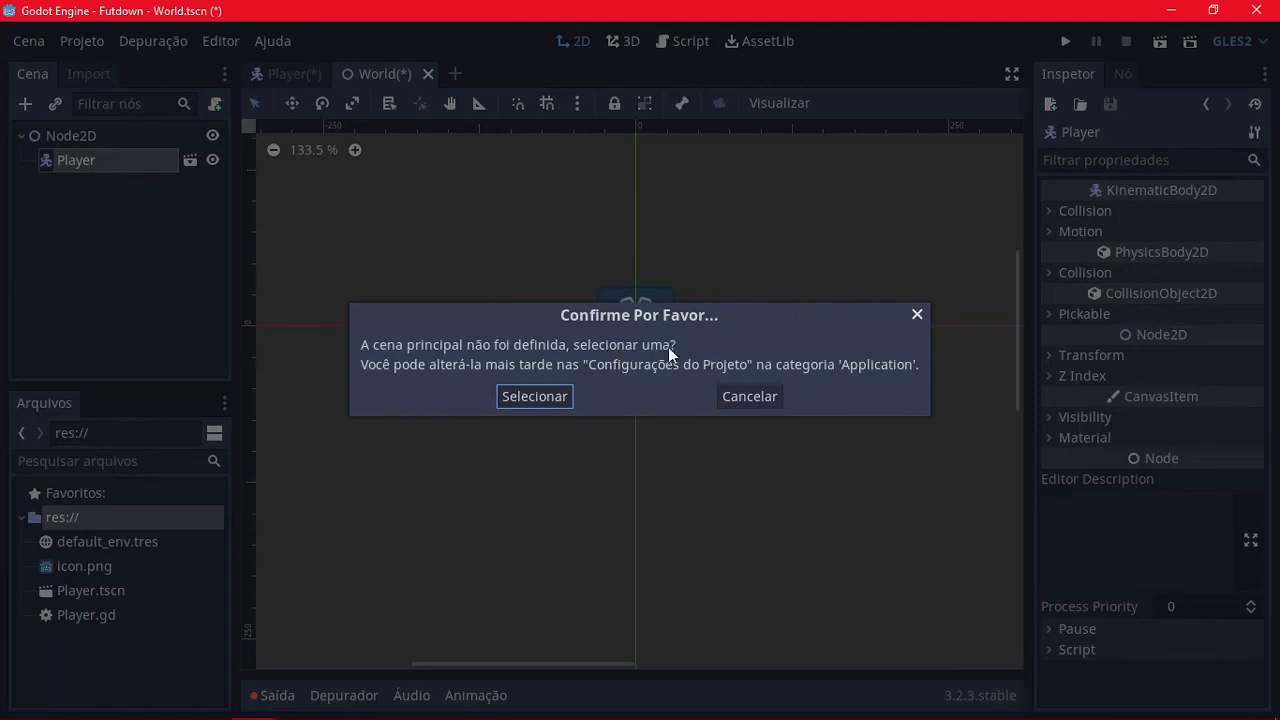
pyautogui.click(554, 395)
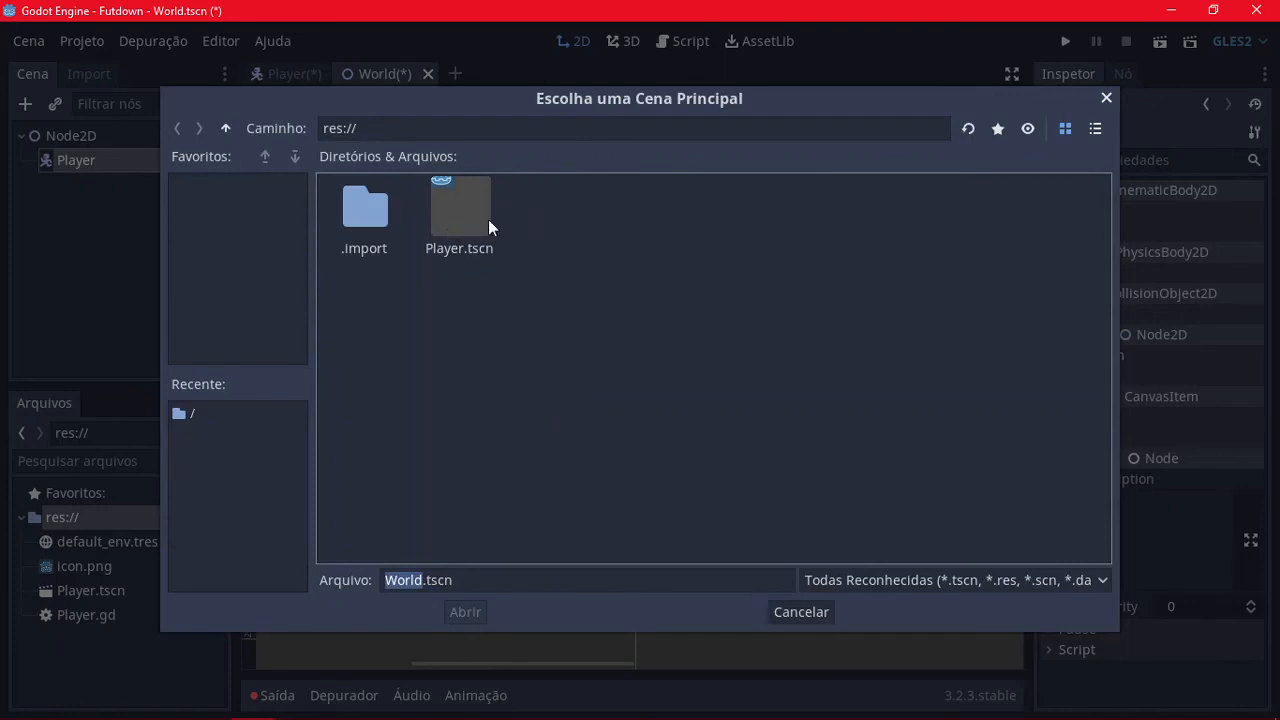
pyautogui.click(801, 612)
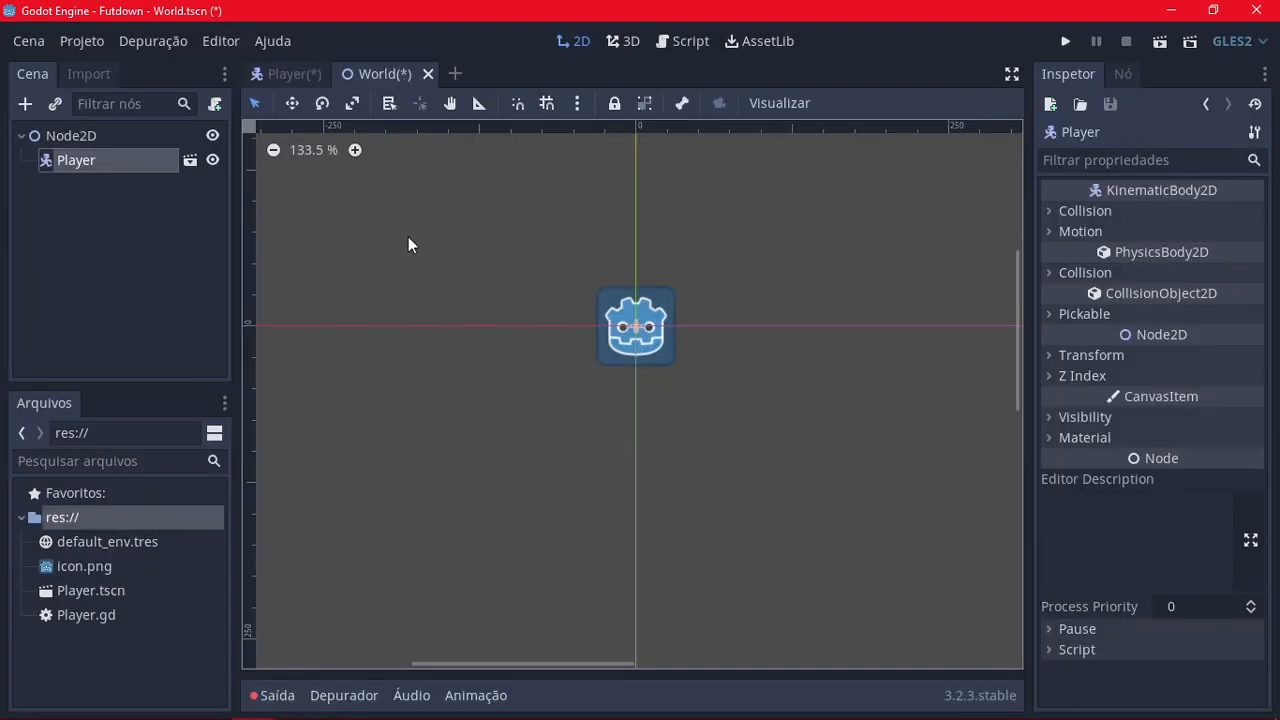
# Step: Save both the World scene and the Player scene, and return to the World scene
pyautogui.click(30, 41)
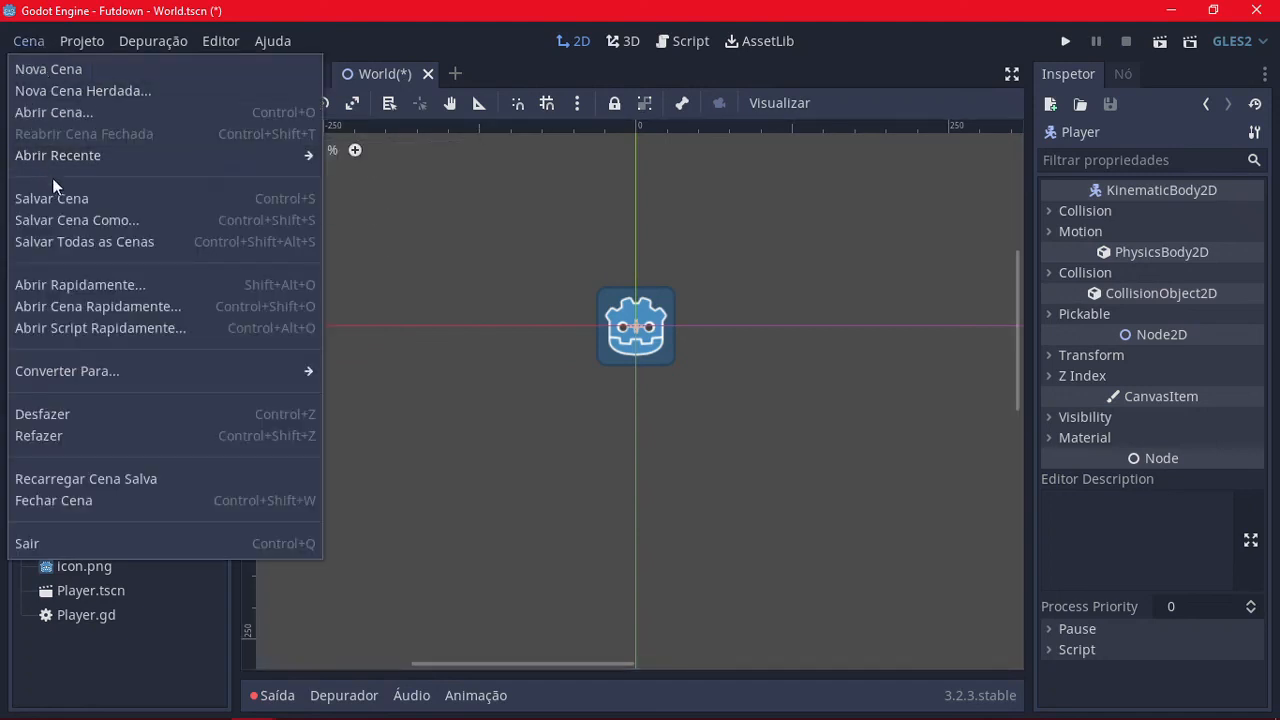
pyautogui.click(71, 197)
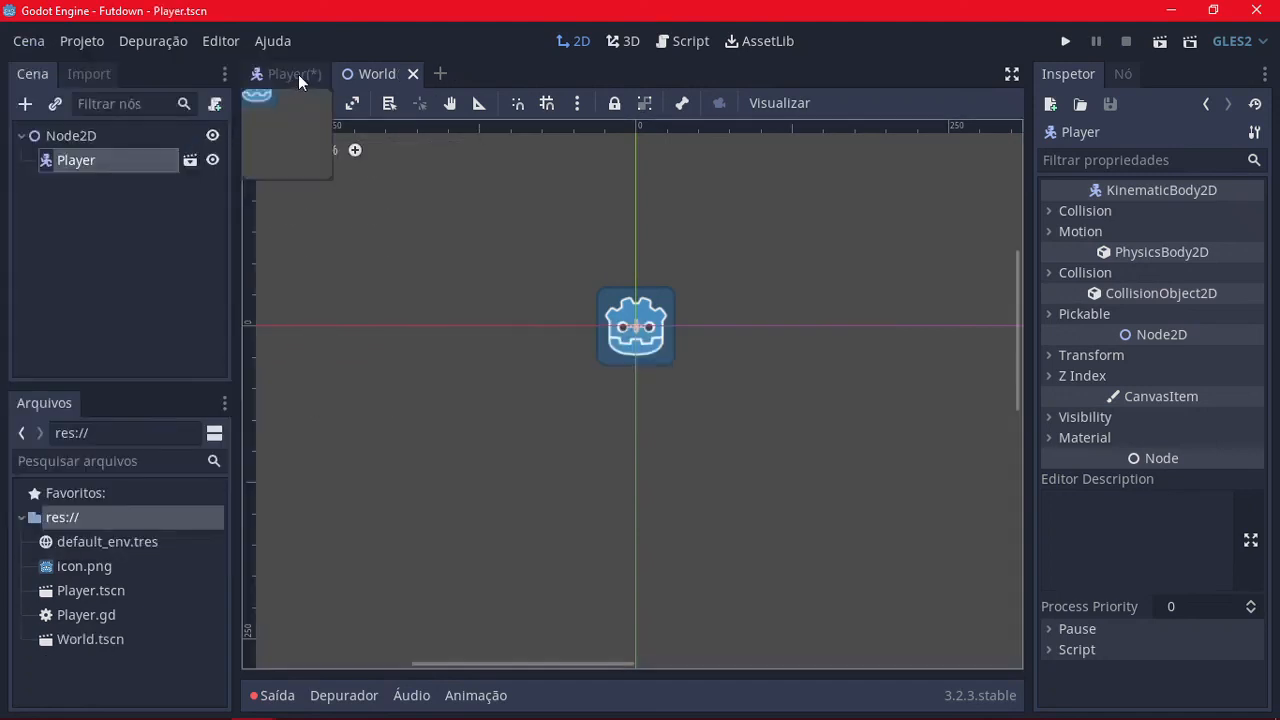
pyautogui.click(298, 74)
pyautogui.click(28, 41)
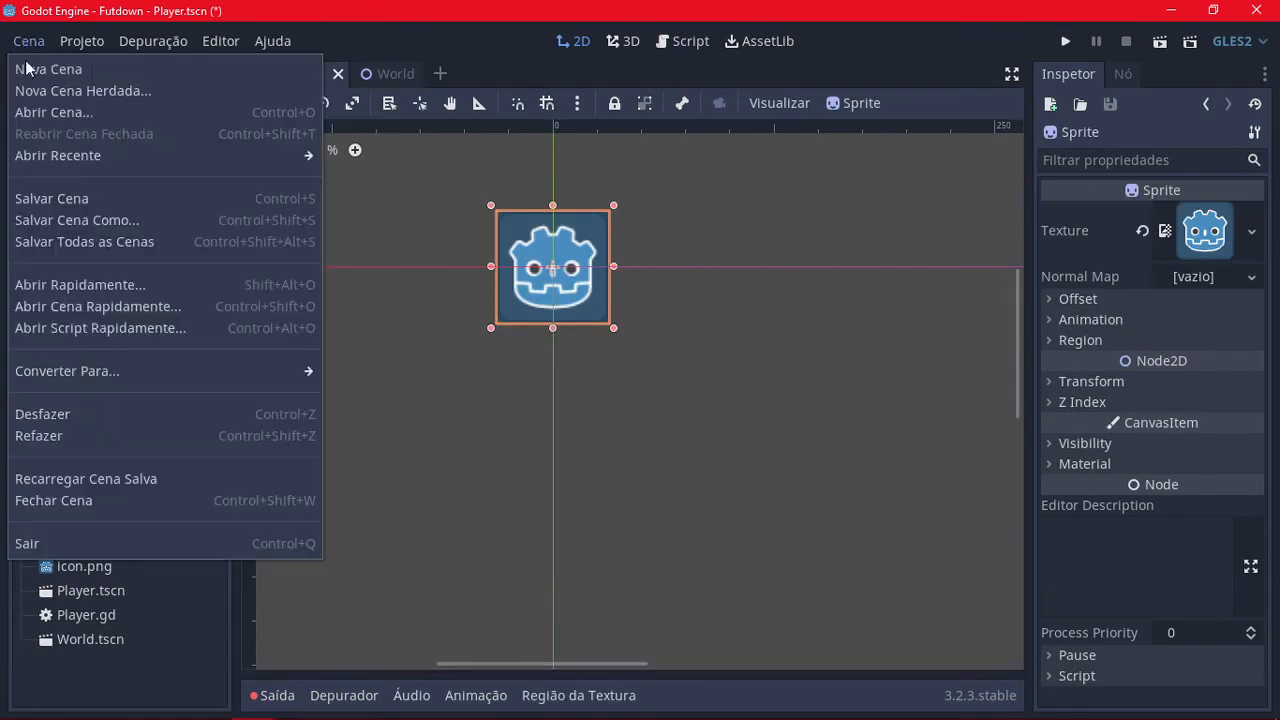
pyautogui.click(97, 196)
pyautogui.click(385, 74)
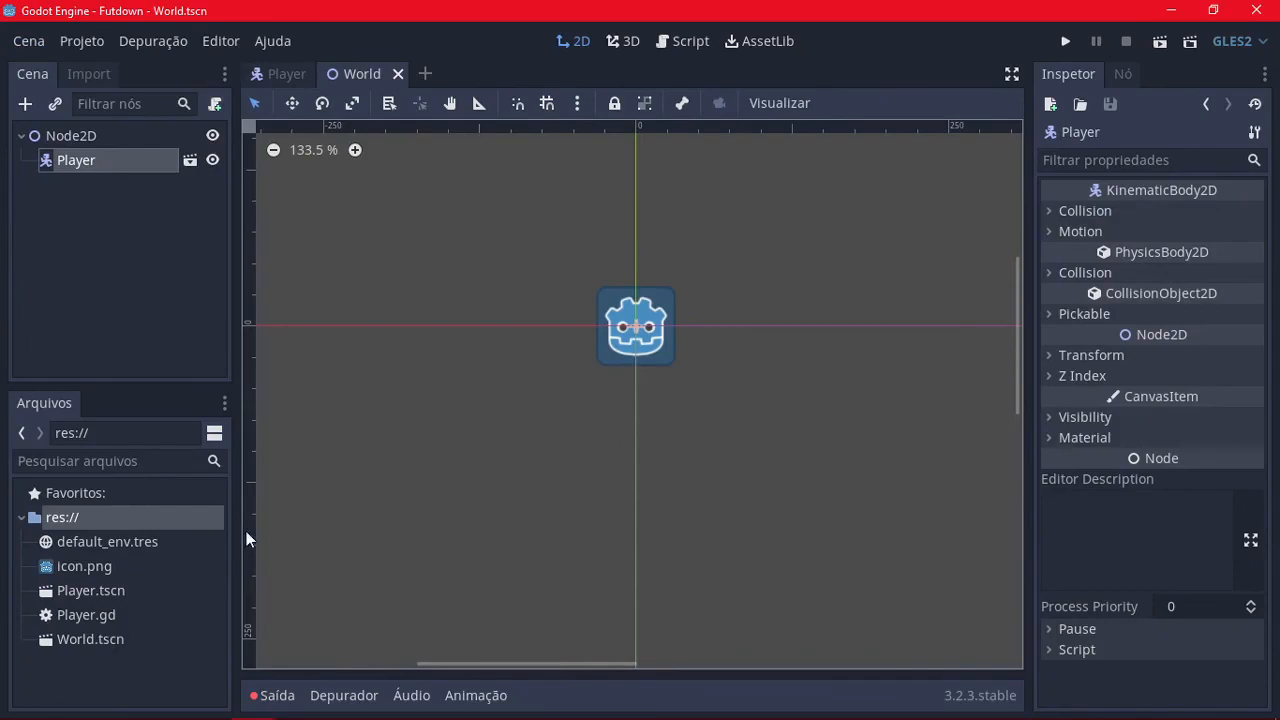
# Step: Run the project with World.tscn chosen as its main scene and close the game window
pyautogui.click(1064, 44)
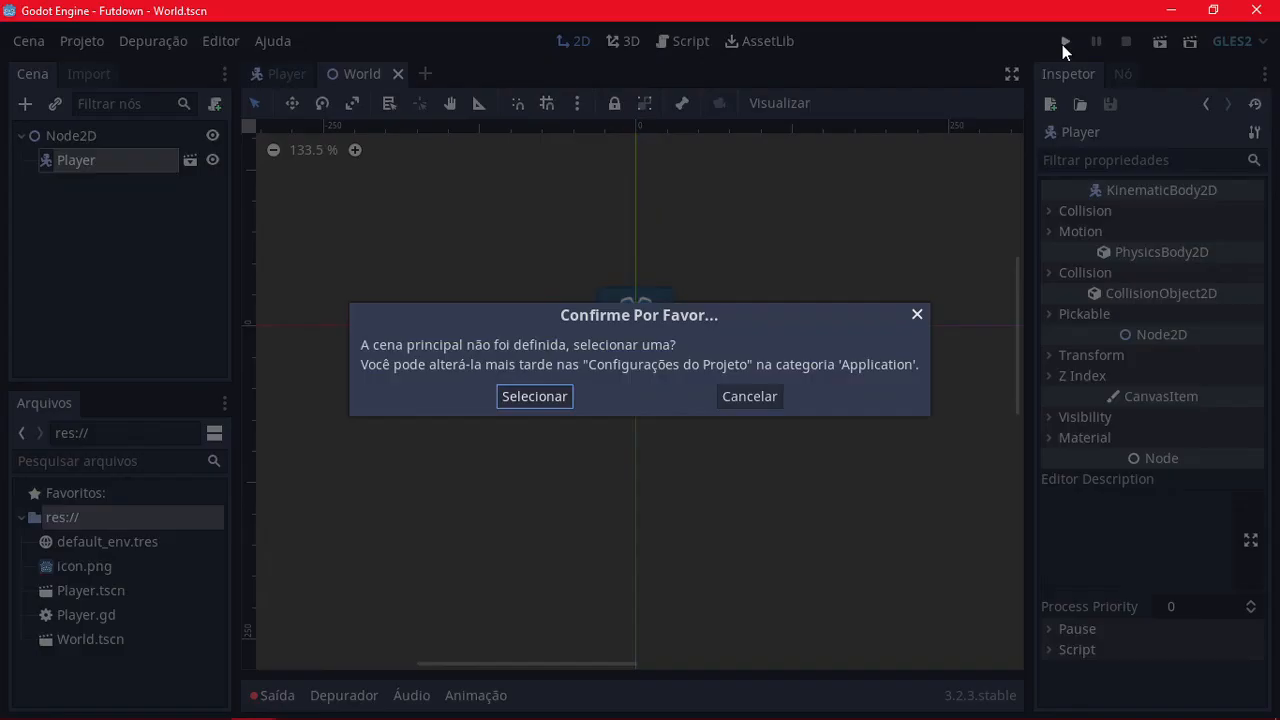
pyautogui.click(521, 404)
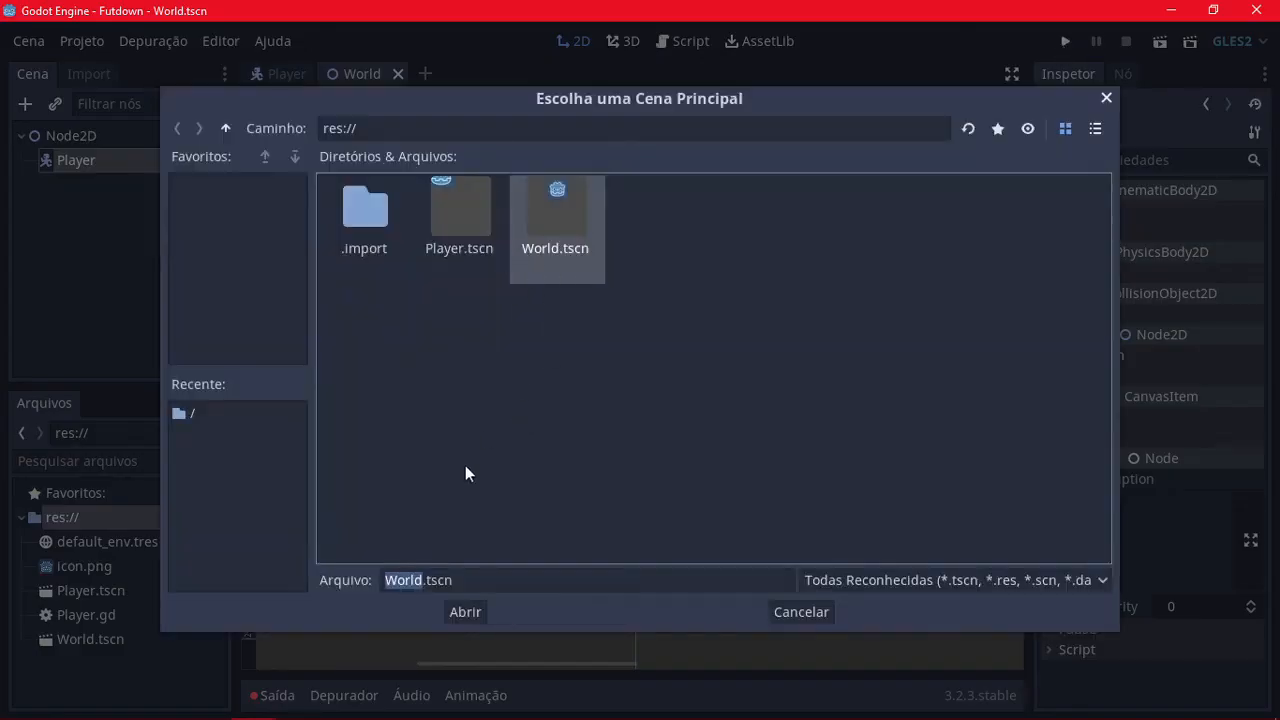
pyautogui.click(465, 615)
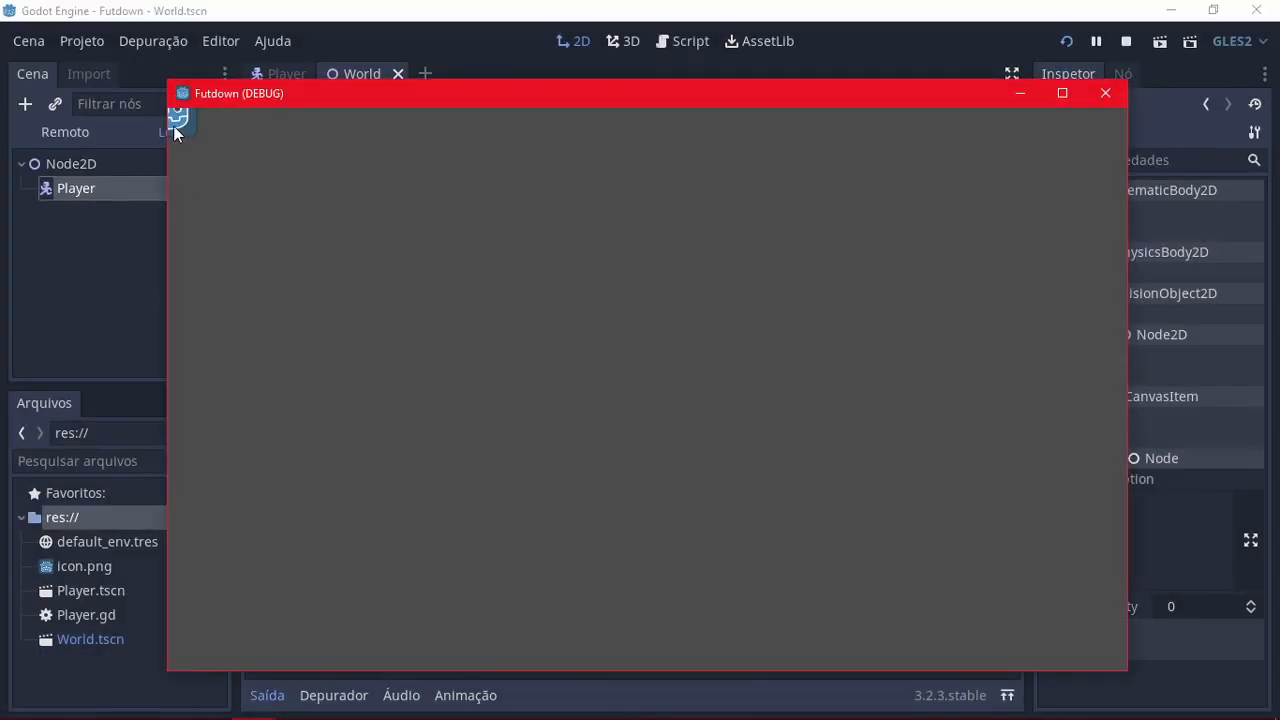
pyautogui.click(1105, 93)
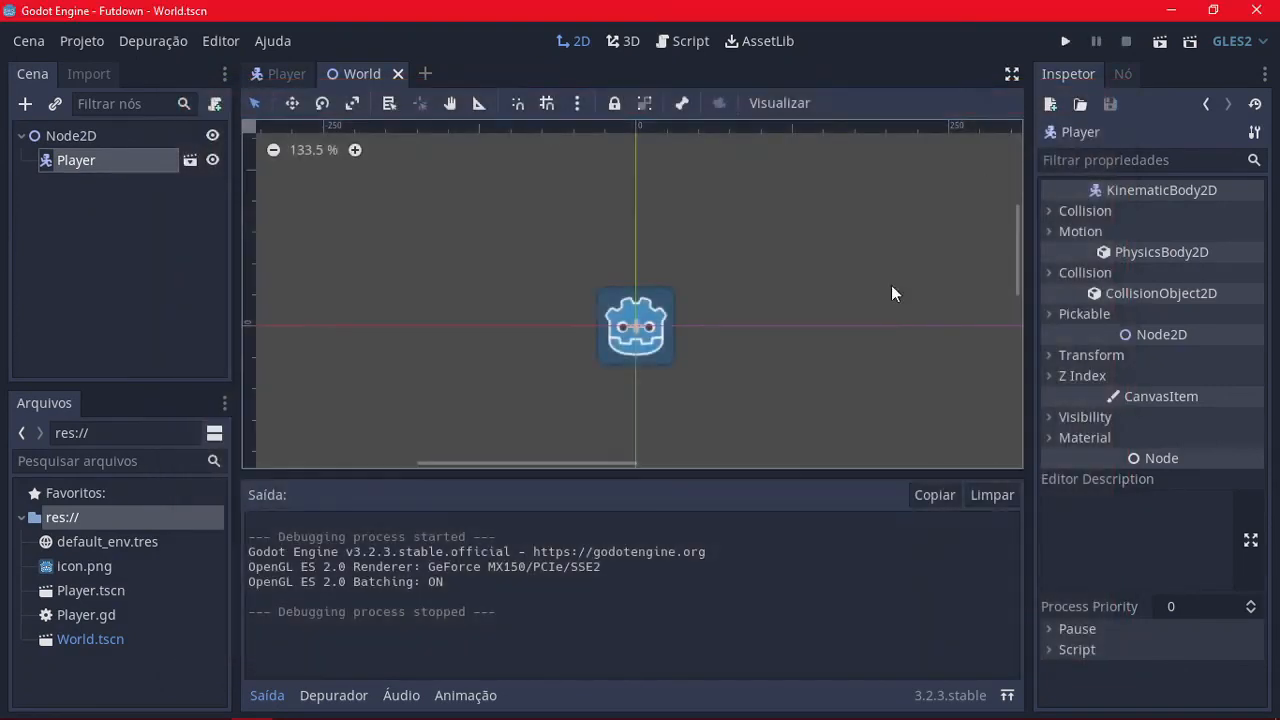
# Step: Move the Player instance to the middle of the game screen frame, at about x 504, y 297, and run the project
pyautogui.scroll(-4, 875, 310)
pyautogui.scroll(-1, 881, 313)
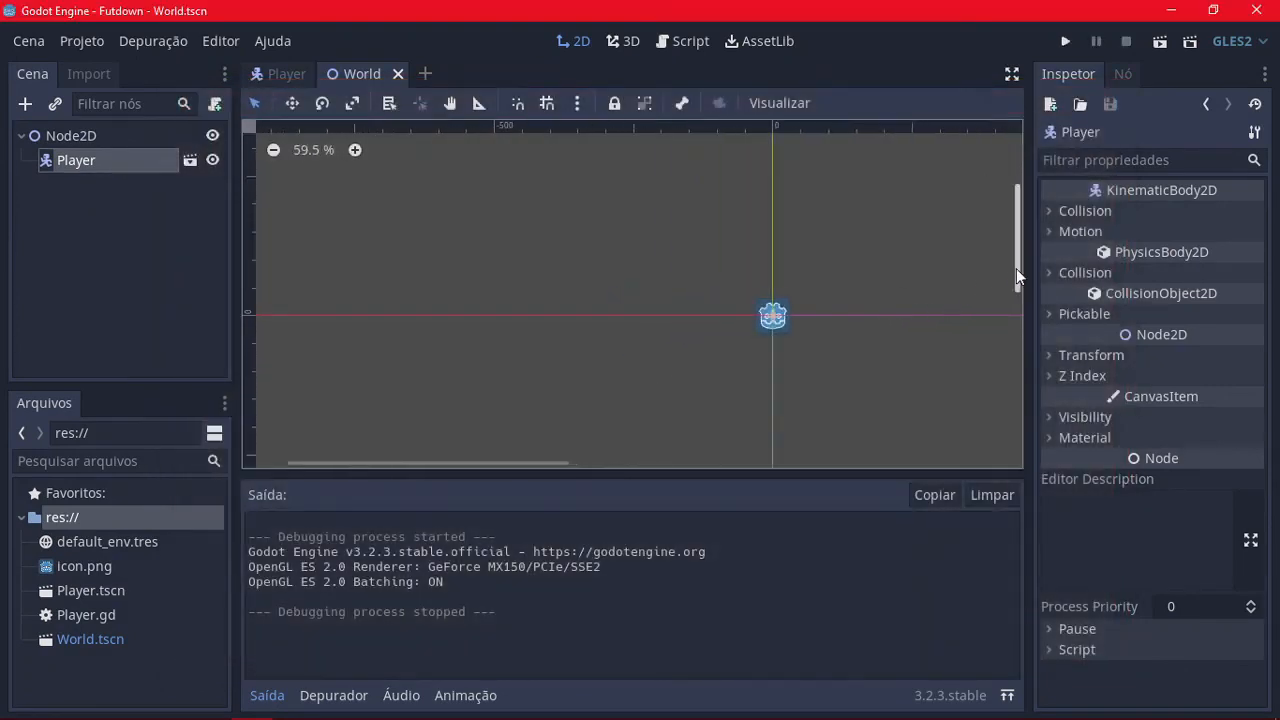
pyautogui.moveTo(1016, 268); pyautogui.dragTo(1019, 305)
pyautogui.moveTo(520, 464); pyautogui.dragTo(705, 476)
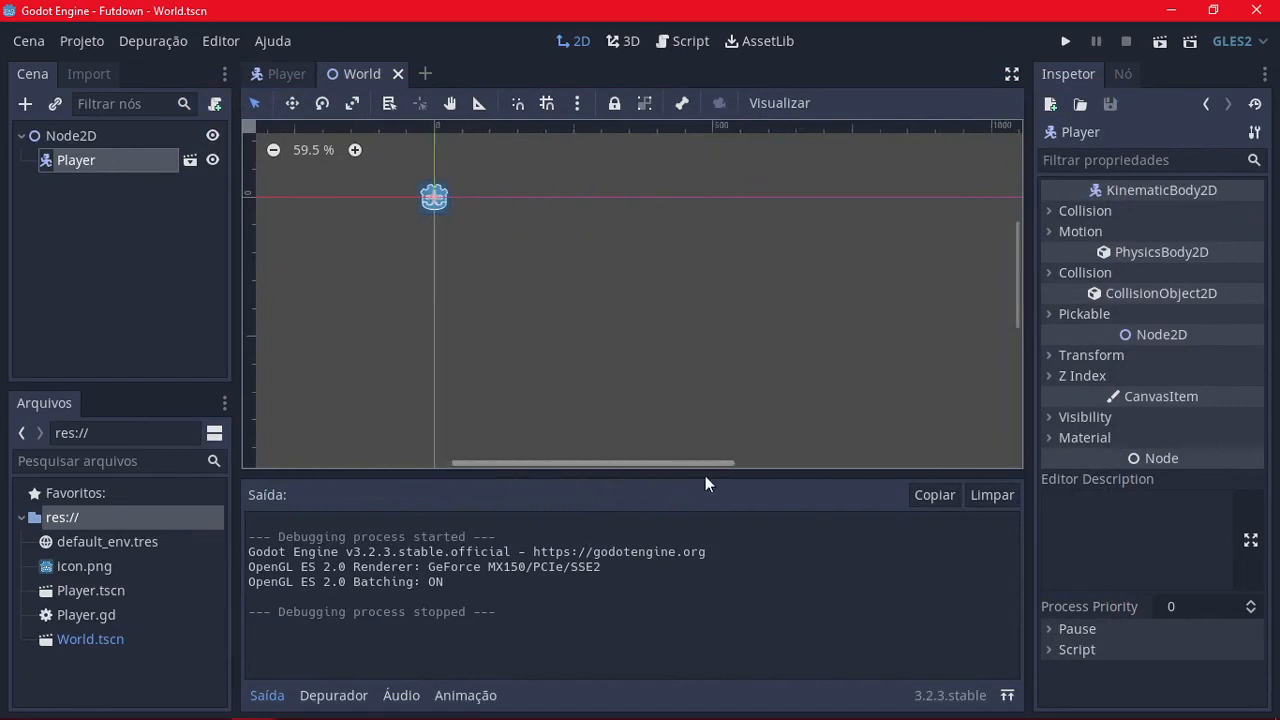
pyautogui.scroll(-2, 770, 405)
pyautogui.scroll(-2, 1018, 306)
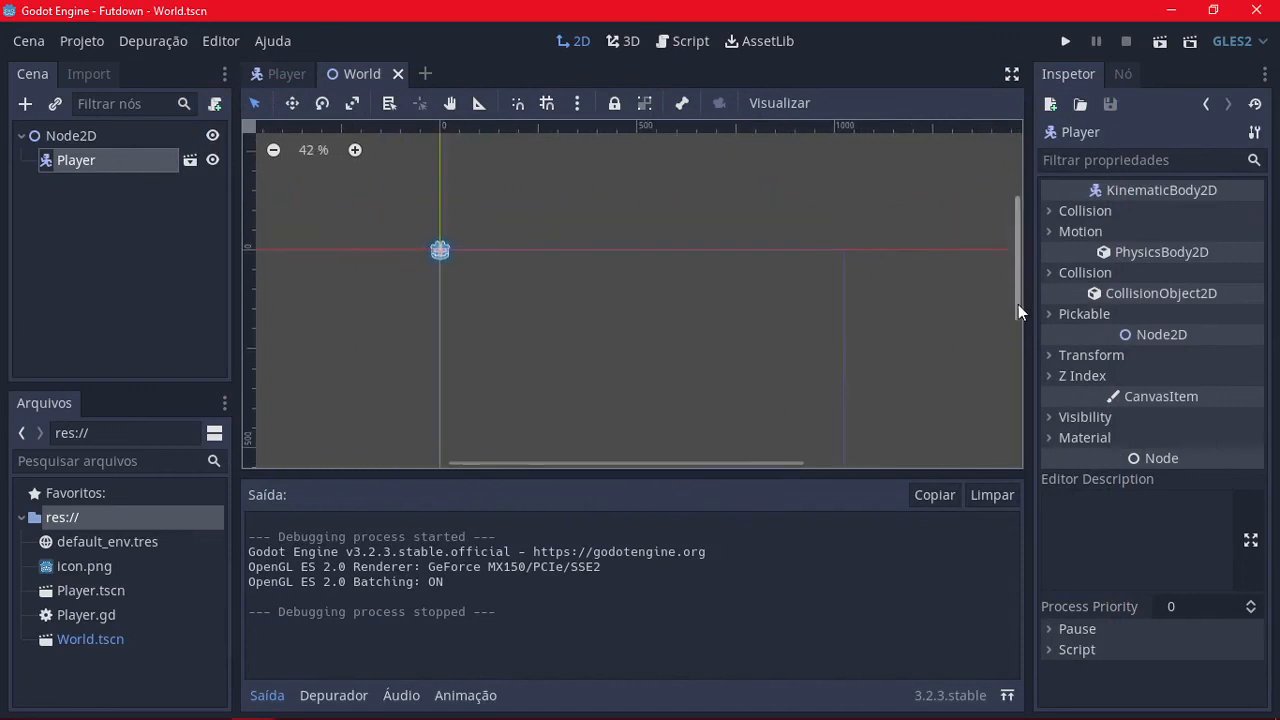
pyautogui.scroll(-1, 1016, 303)
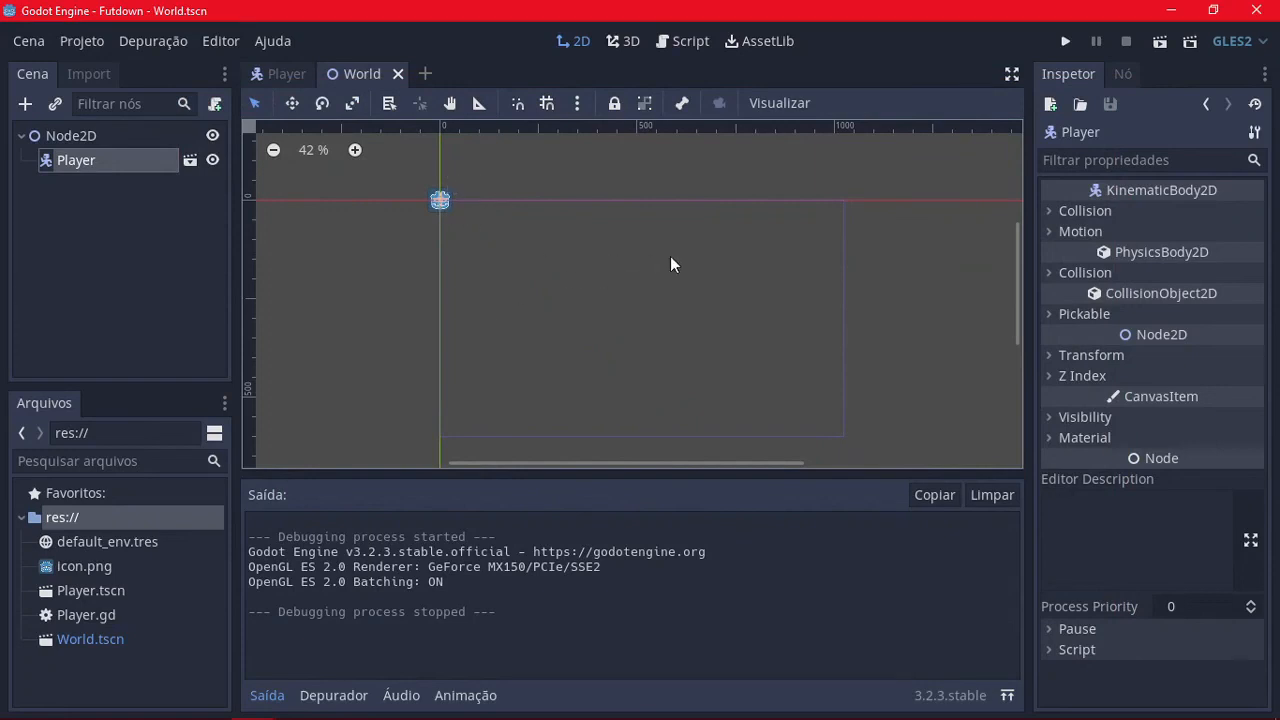
pyautogui.click(438, 200)
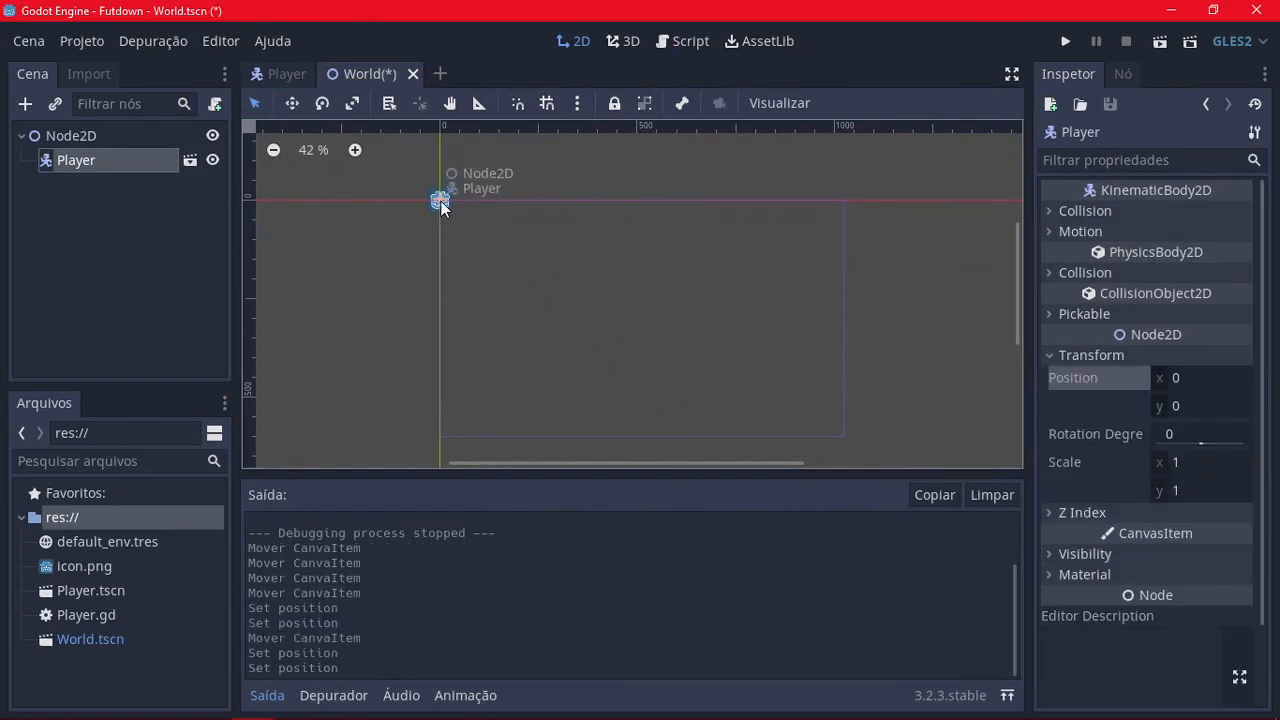
pyautogui.moveTo(442, 201); pyautogui.dragTo(640, 320)
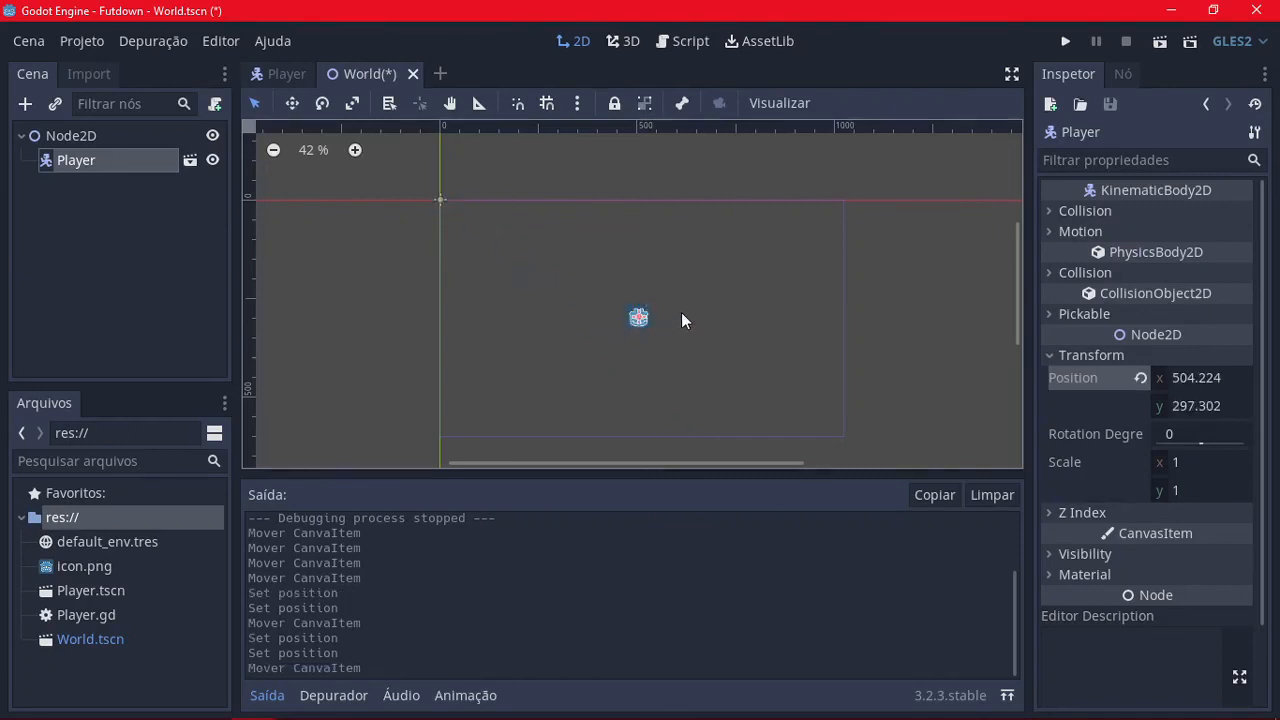
pyautogui.click(1067, 43)
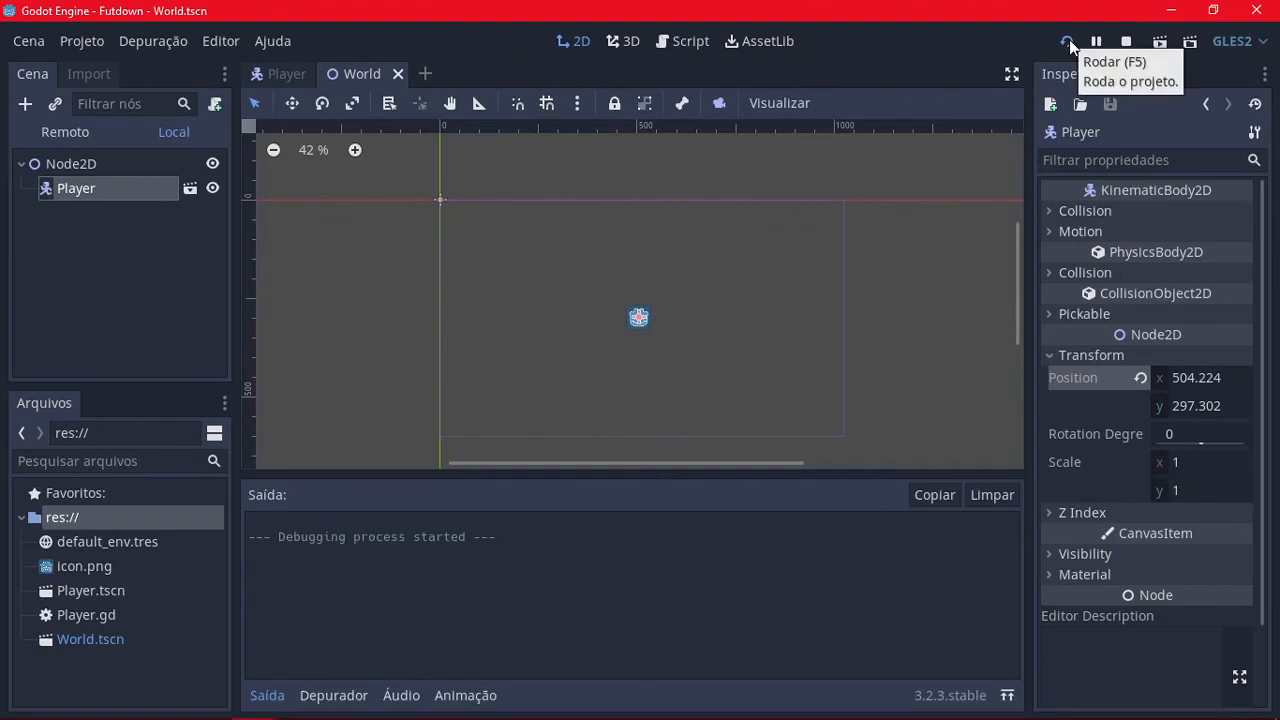